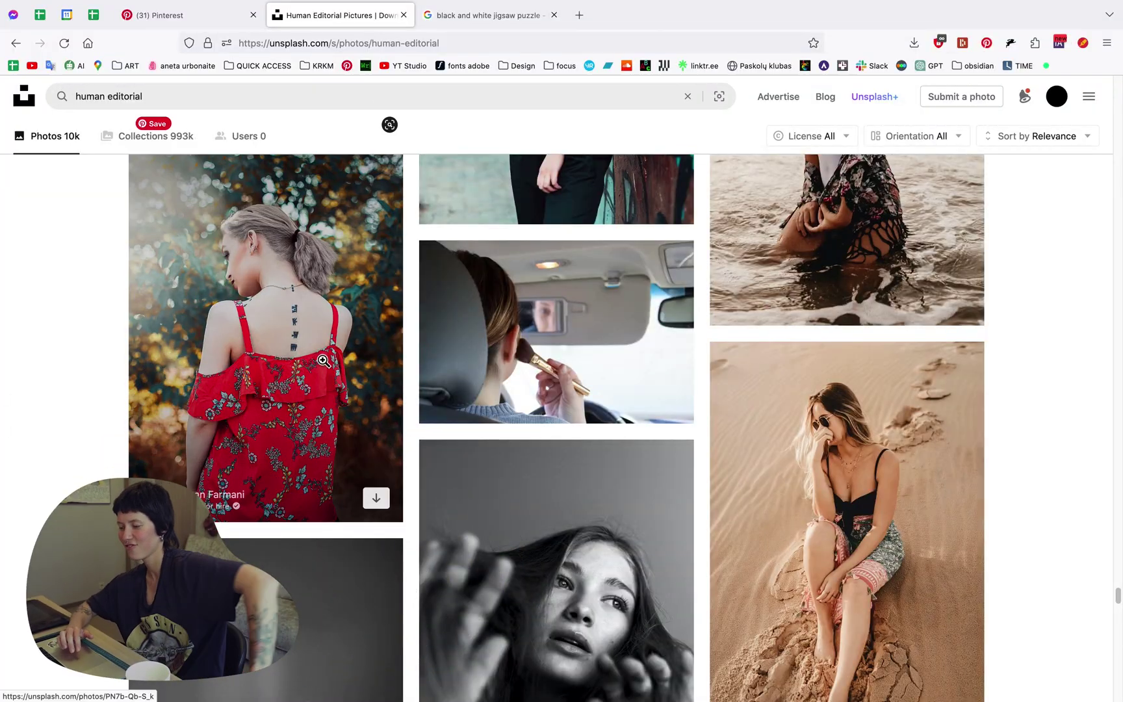
Browse the human editorial photo results and return to the Unsplash home page
scroll(107, 364, "down", 15)
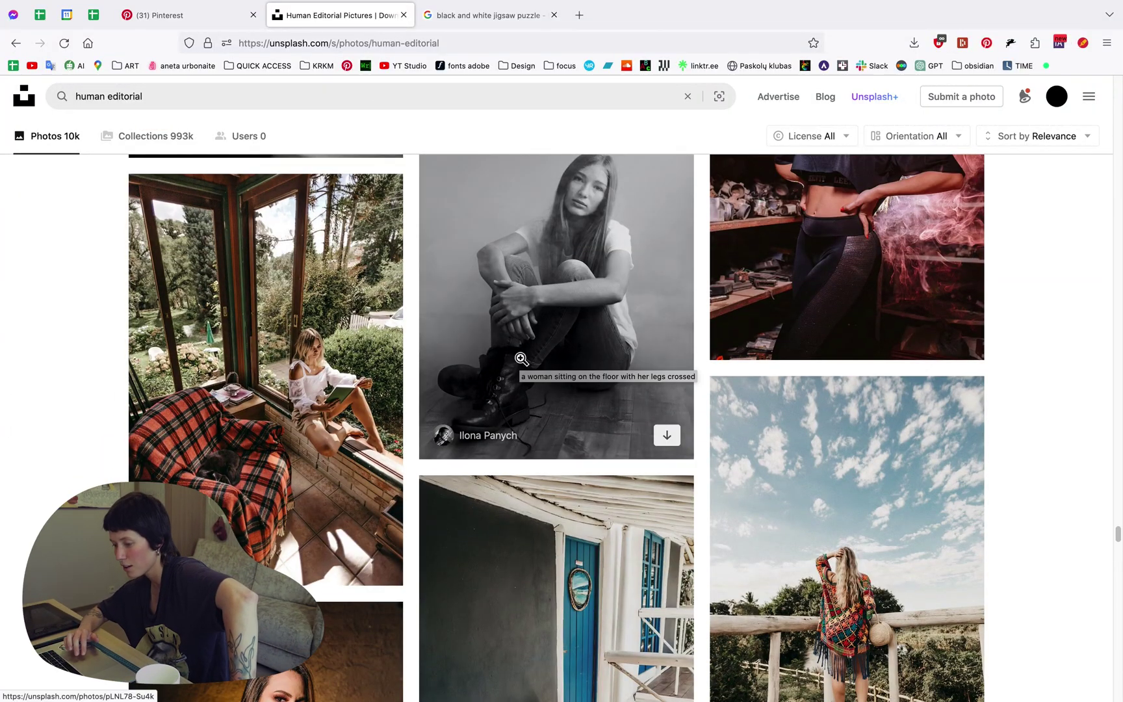
scroll(521, 358, "up", 10)
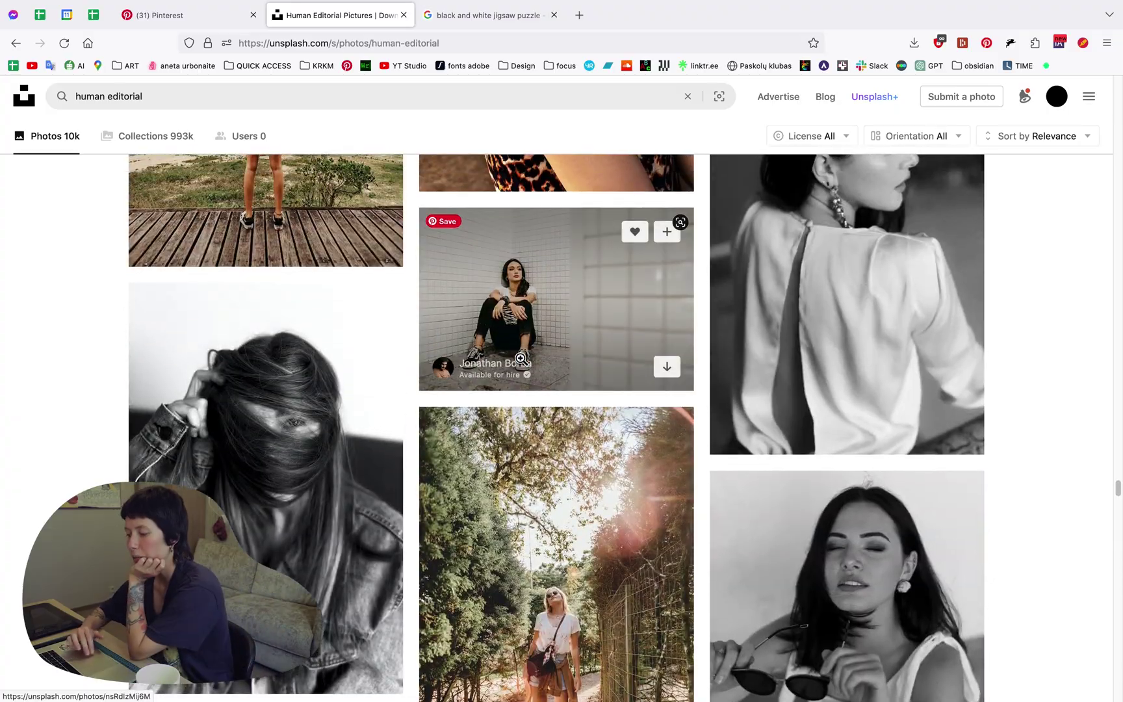
scroll(260, 455, "down", 10)
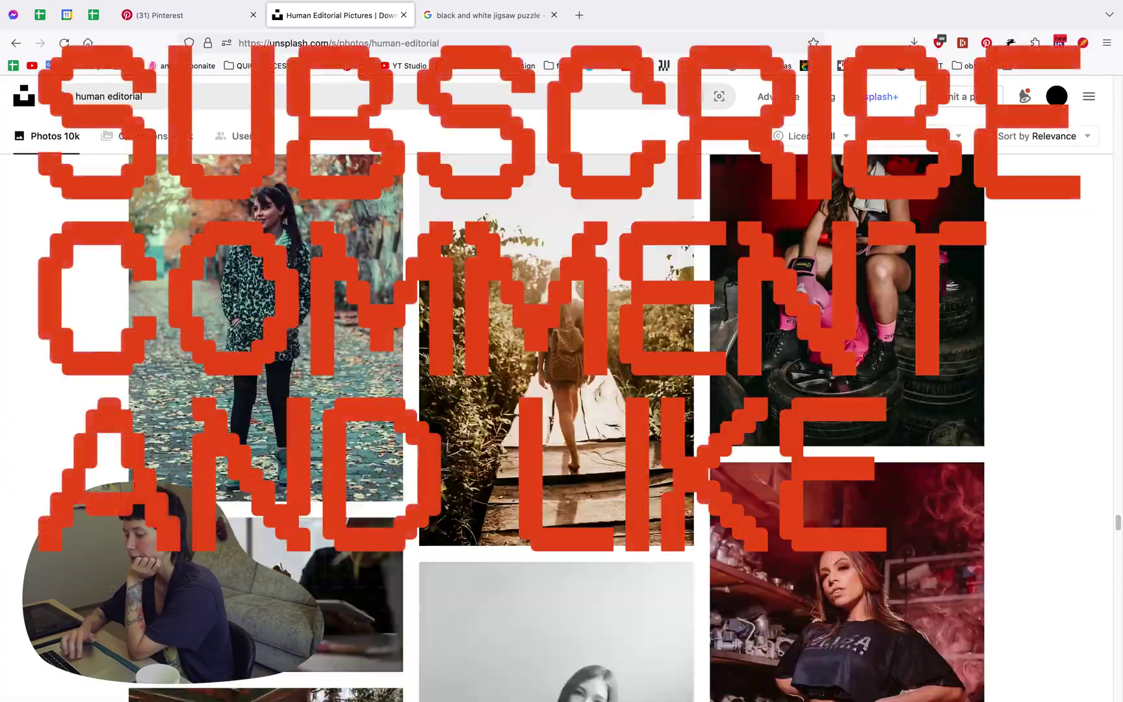
scroll(161, 294, "down", 20)
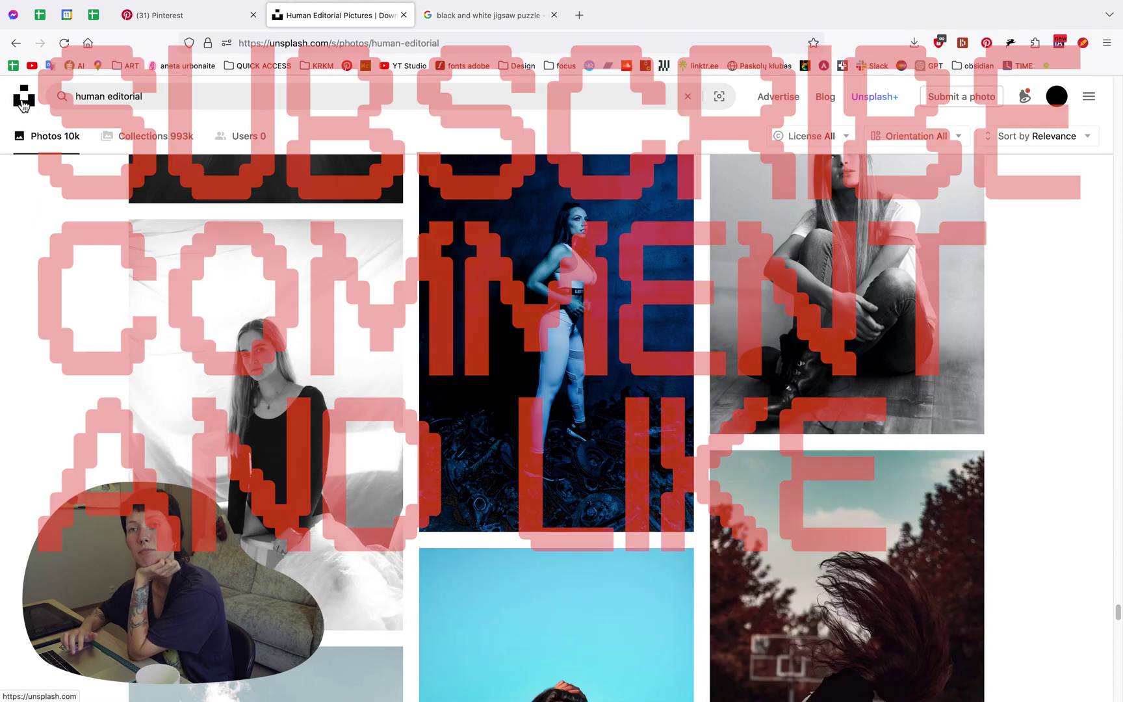
left_click(23, 102)
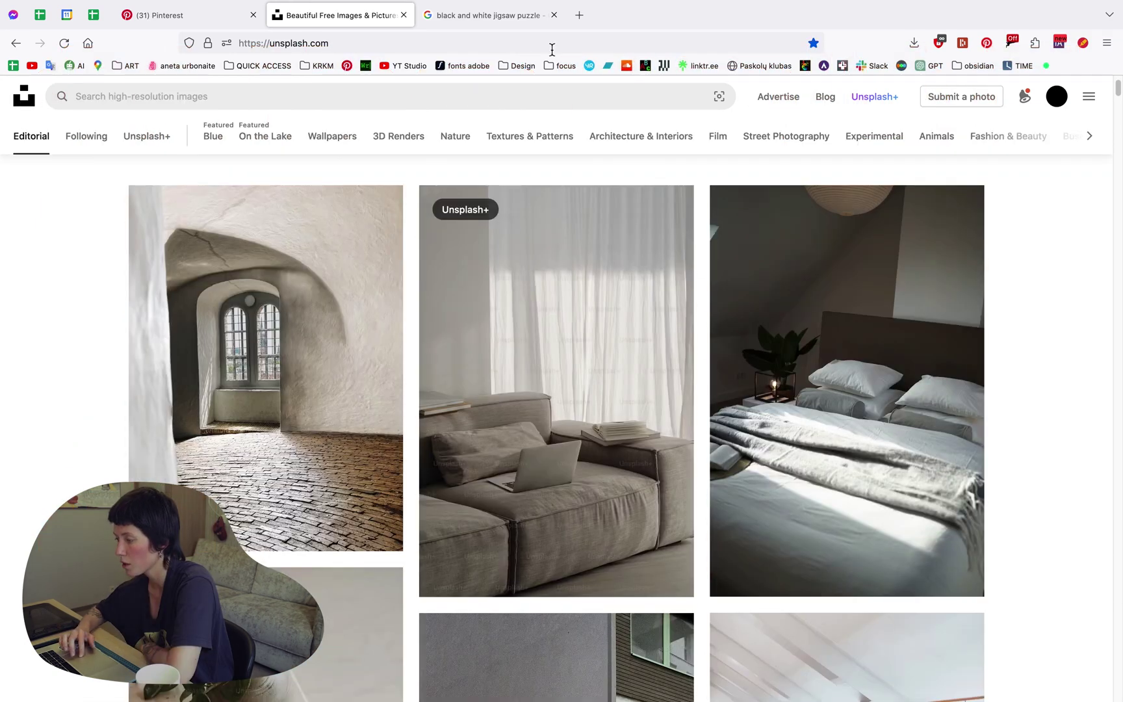
left_click(503, 105)
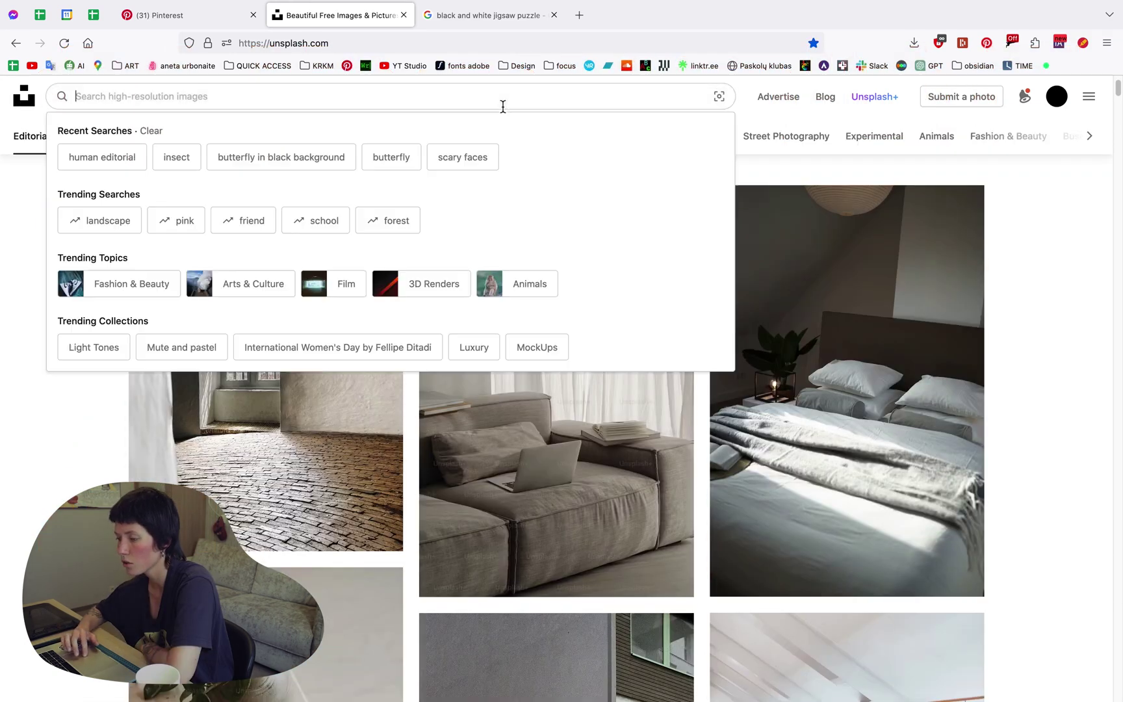
left_click(58, 464)
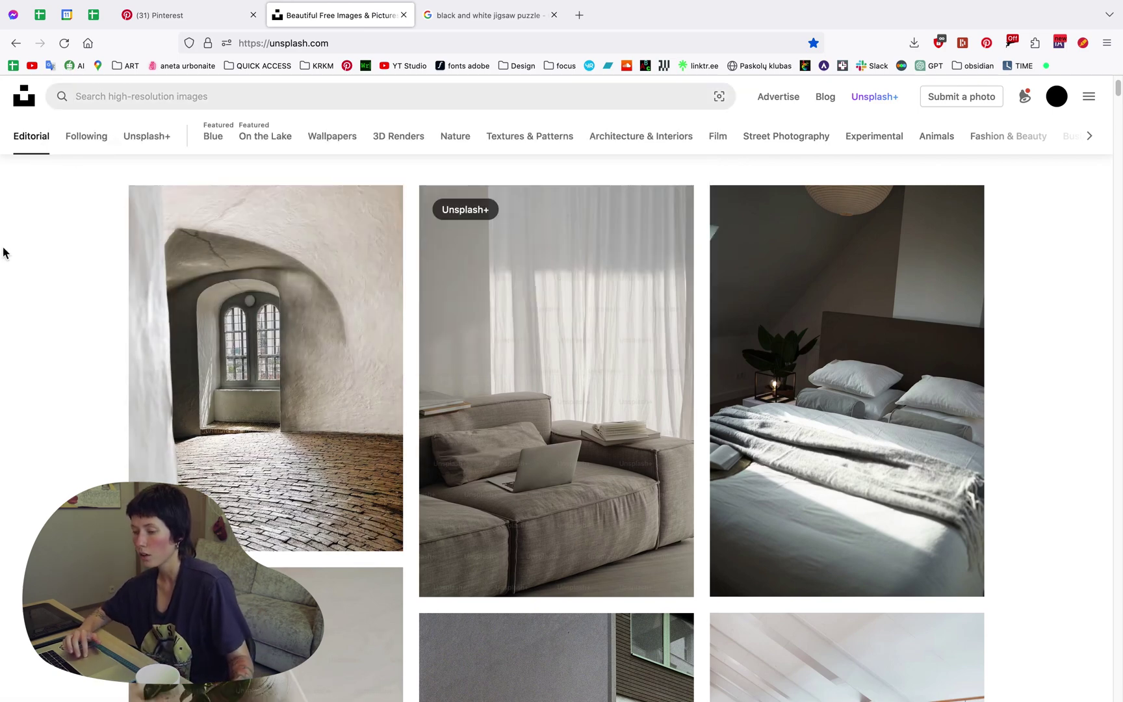
Browse the home page's Editorial feed for portraits and other images suitable as a base photo
scroll(90, 296, "down", 15)
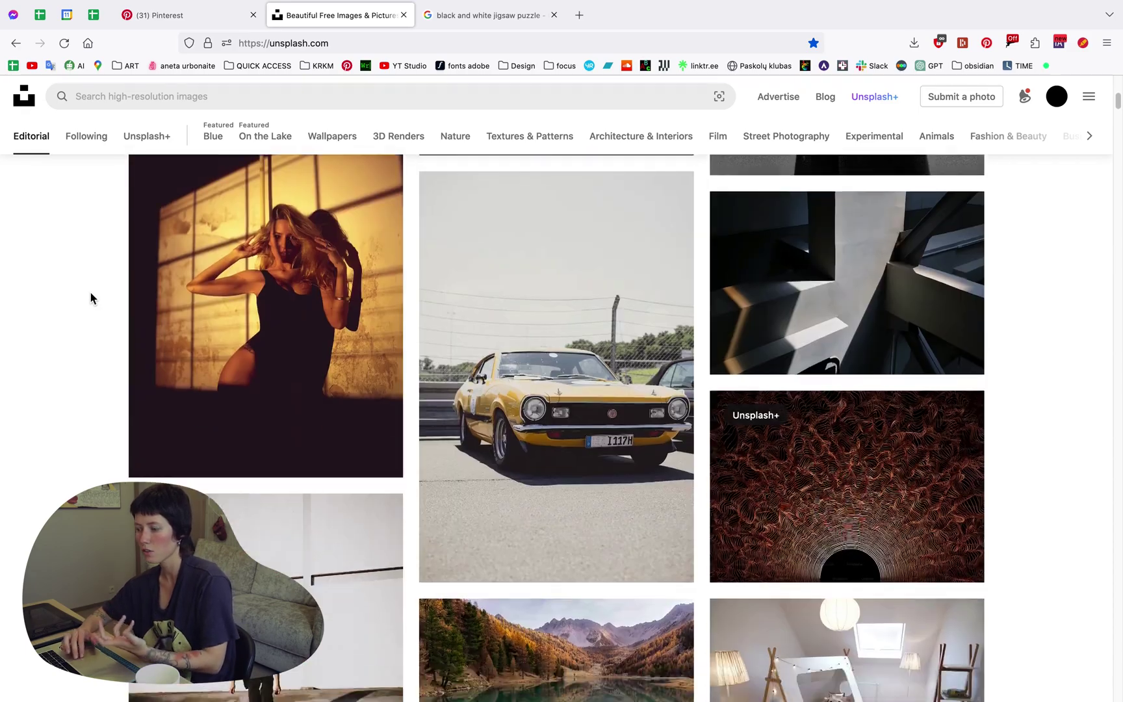
scroll(90, 297, "down", 15)
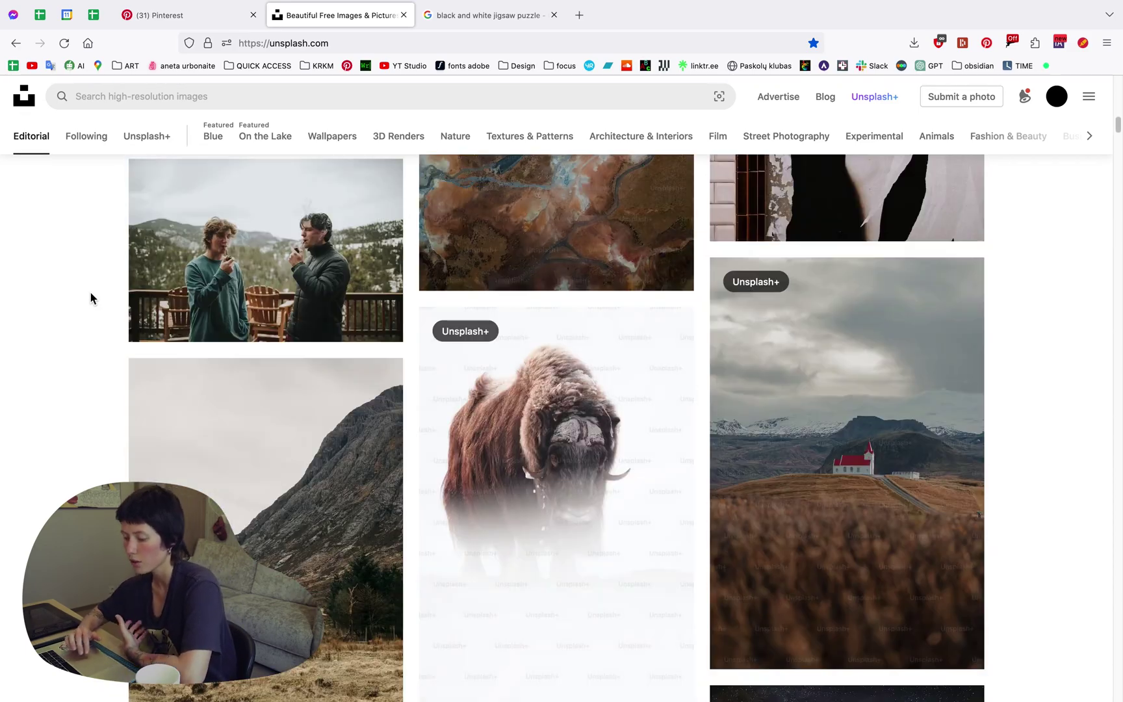
scroll(91, 297, "down", 15)
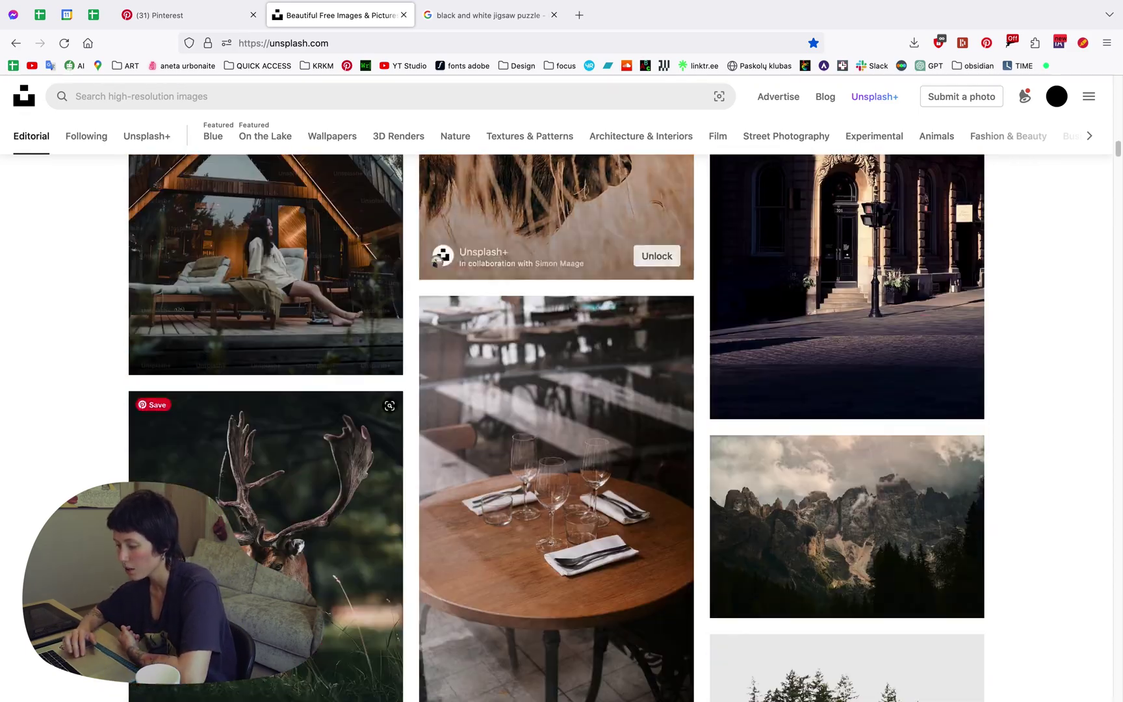
scroll(324, 459, "down", 15)
scroll(324, 459, "up", 10)
scroll(323, 459, "down", 5)
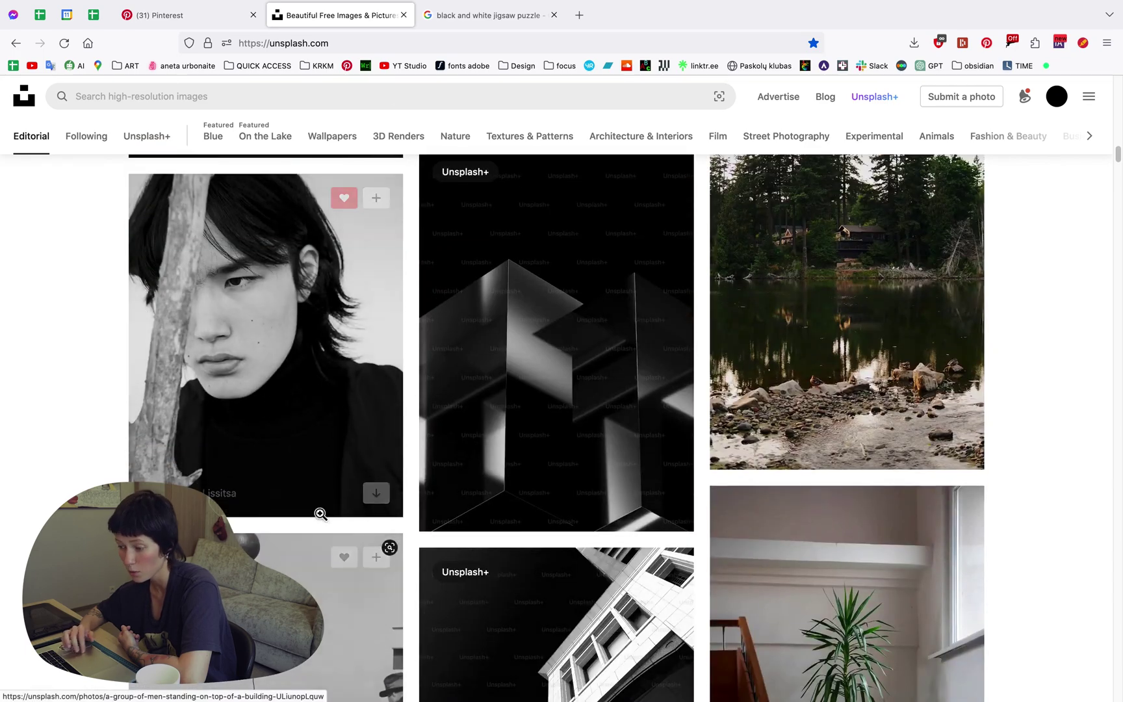
scroll(211, 237, "down", 5)
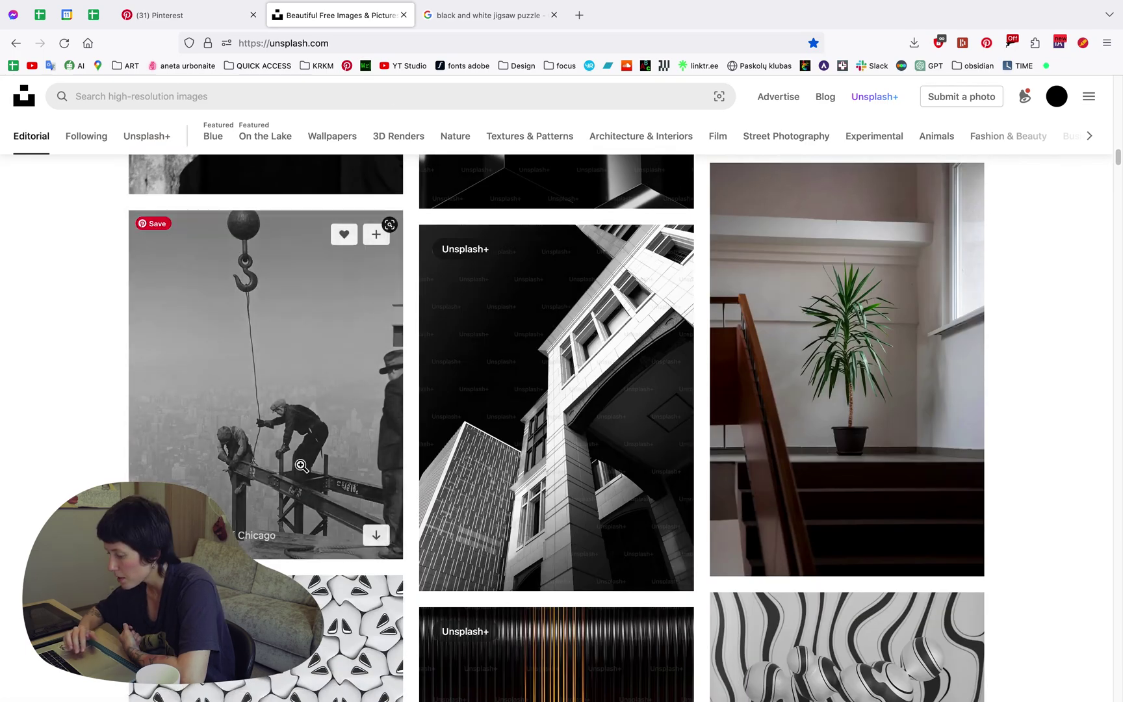
scroll(393, 374, "down", 15)
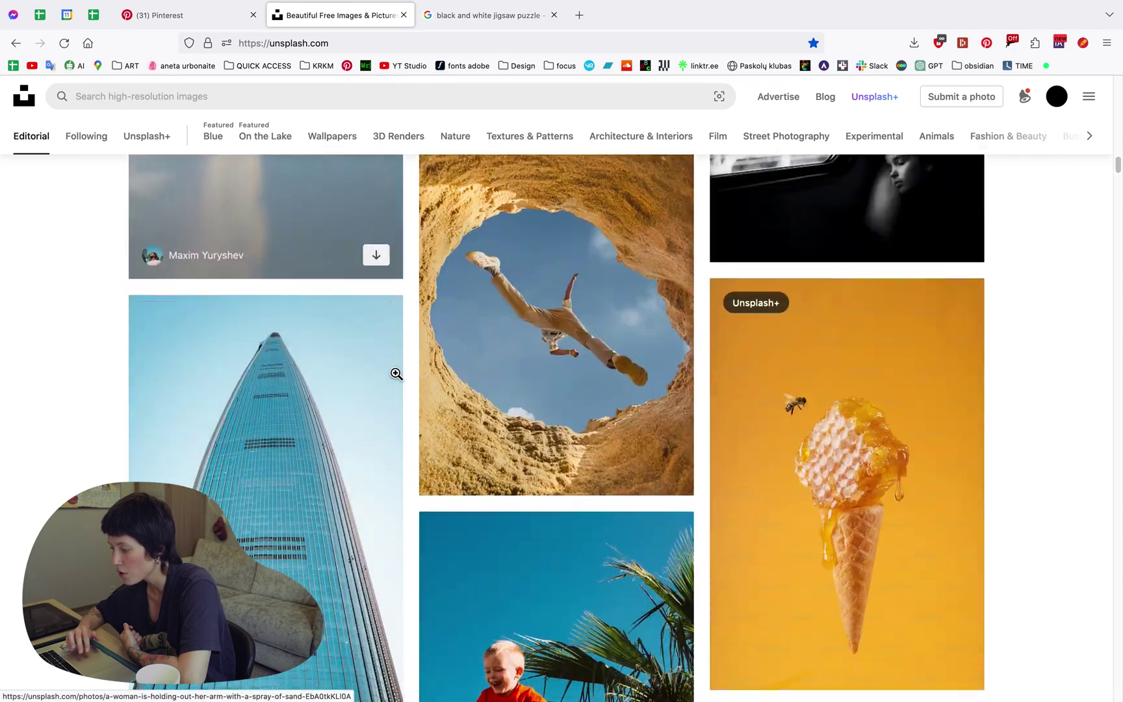
scroll(393, 375, "down", 15)
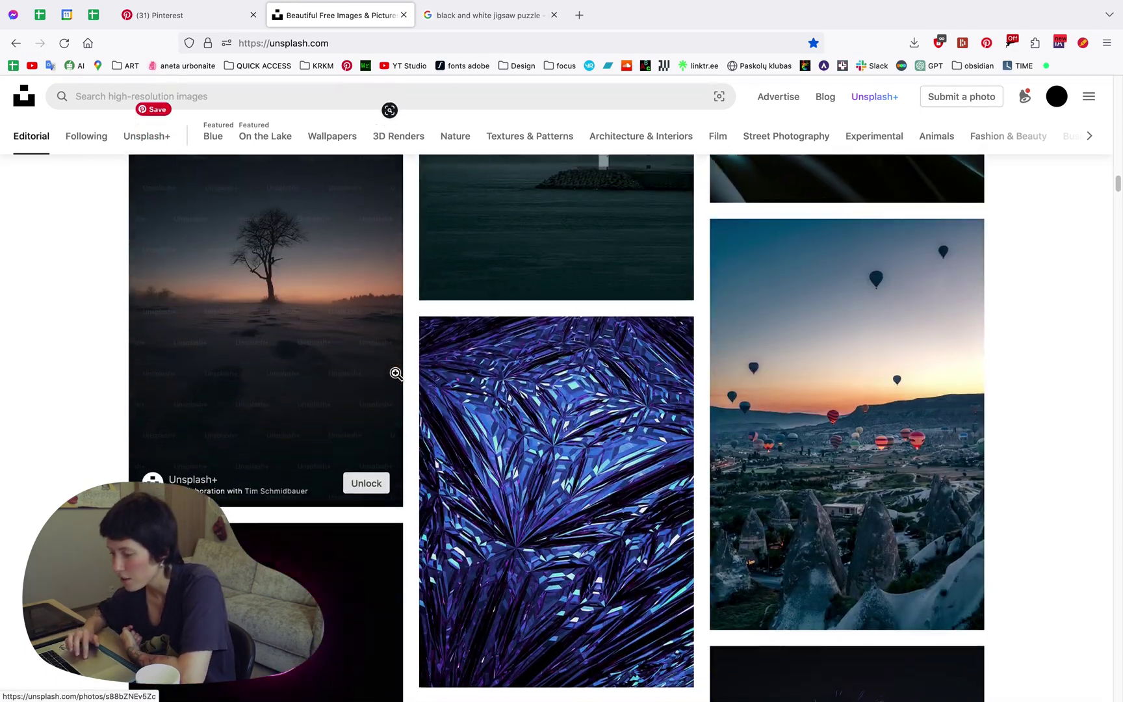
scroll(301, 364, "down", 15)
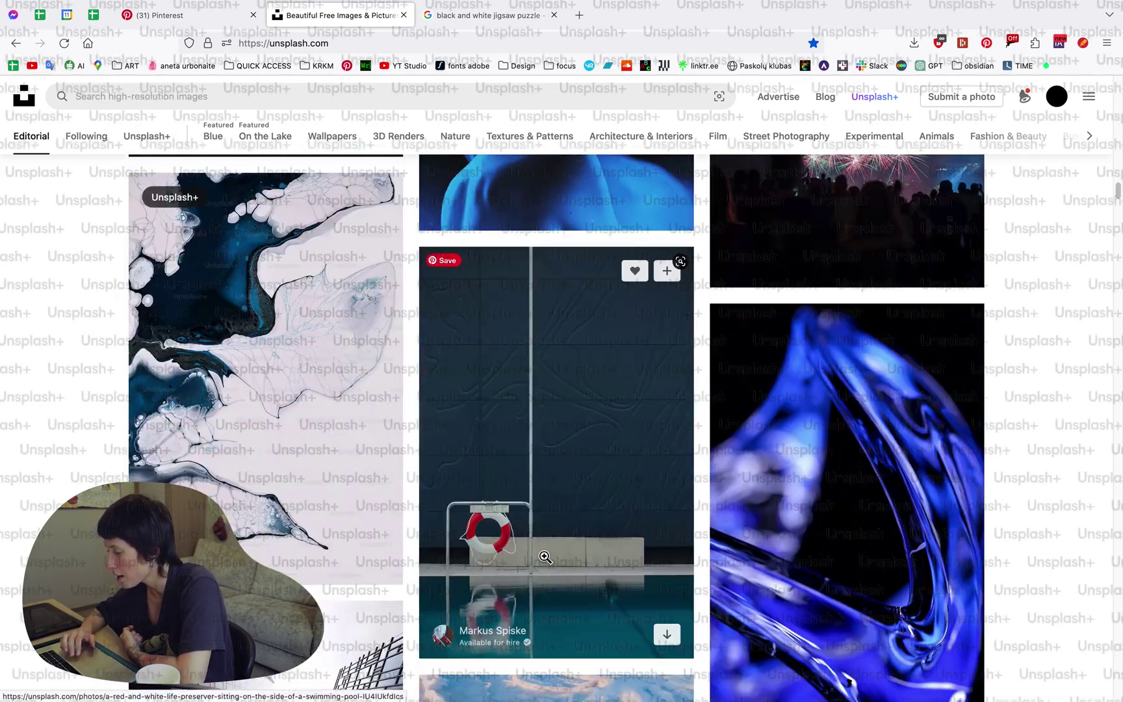
scroll(545, 558, "down", 15)
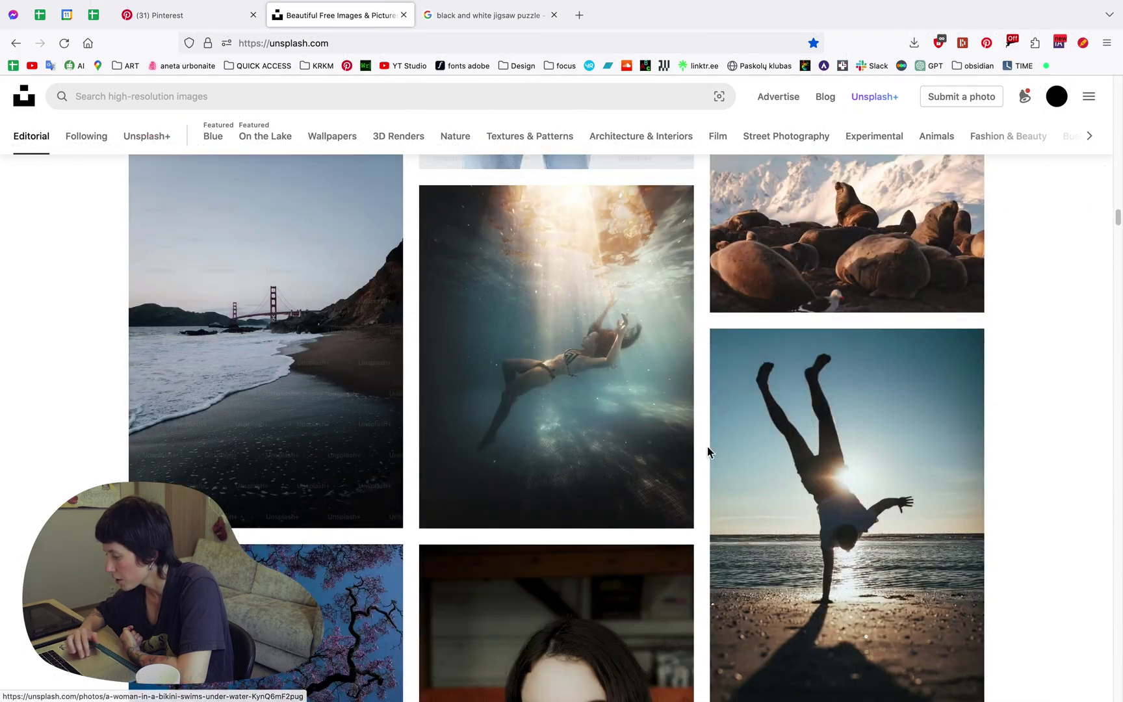
scroll(476, 392, "up", 7)
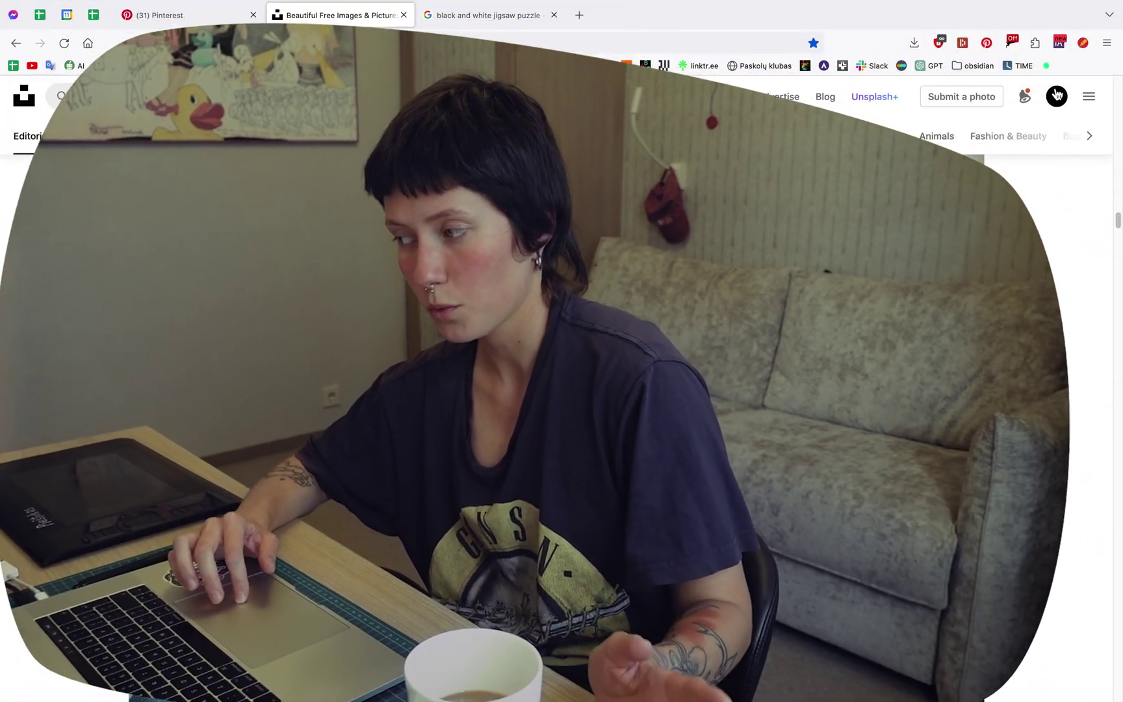
Open the account's profile and show its liked photos
left_click(1055, 96)
left_click(967, 145)
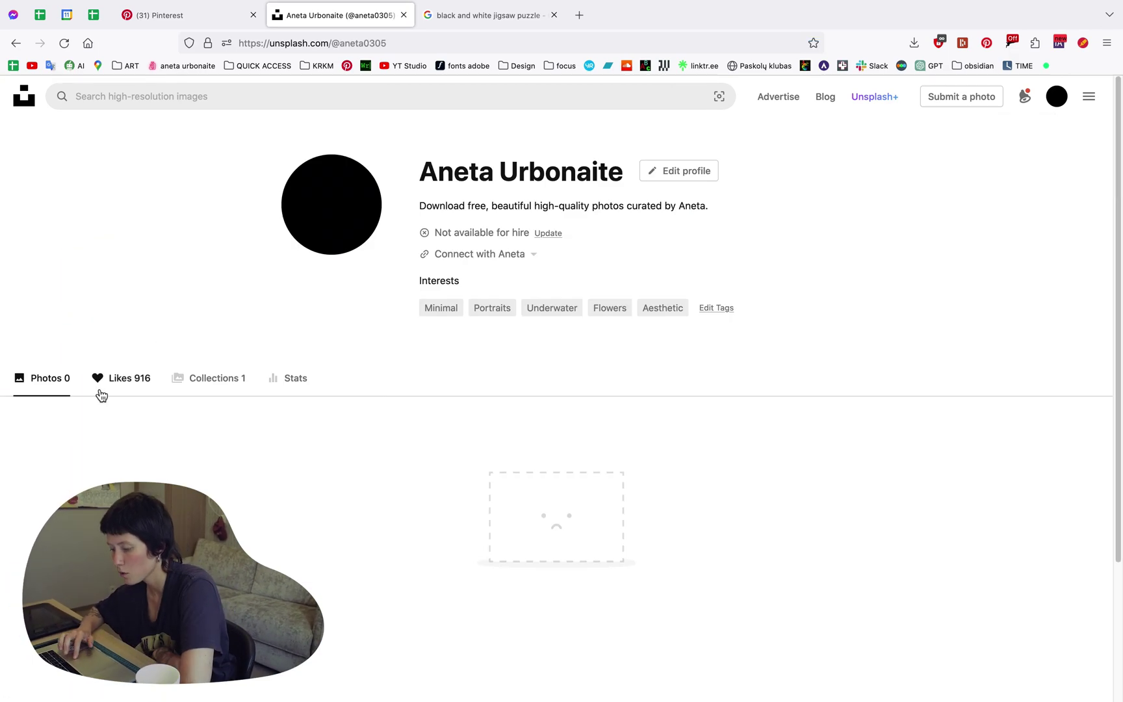
left_click(101, 382)
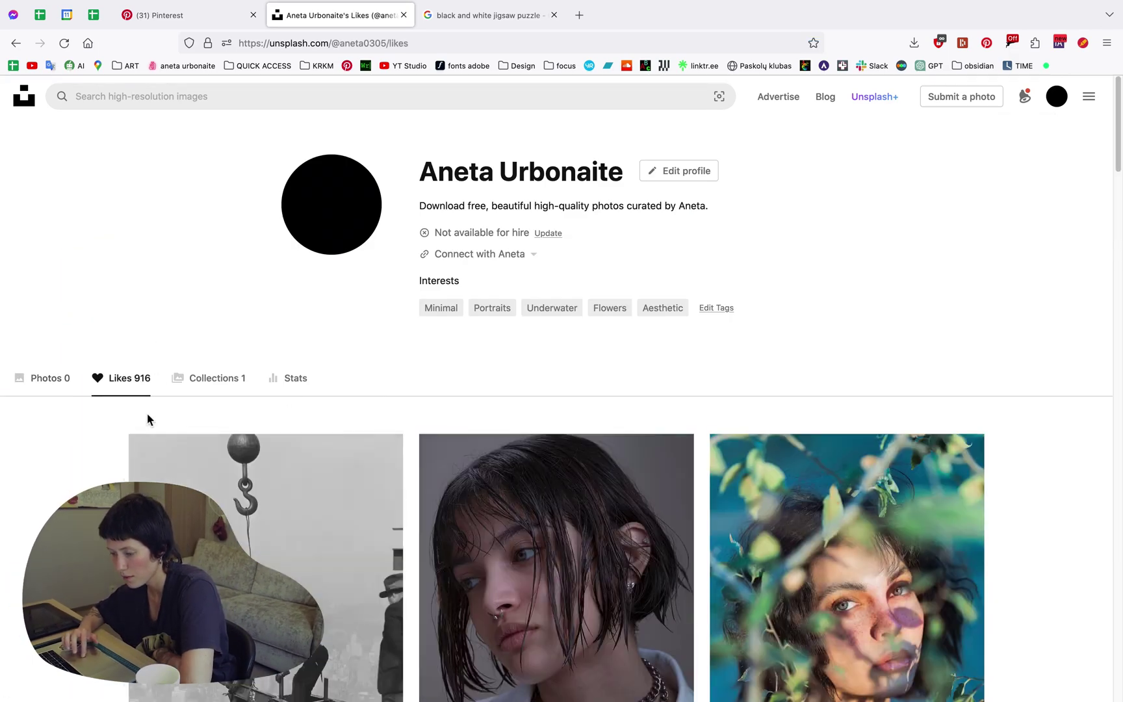
scroll(146, 413, "down", 15)
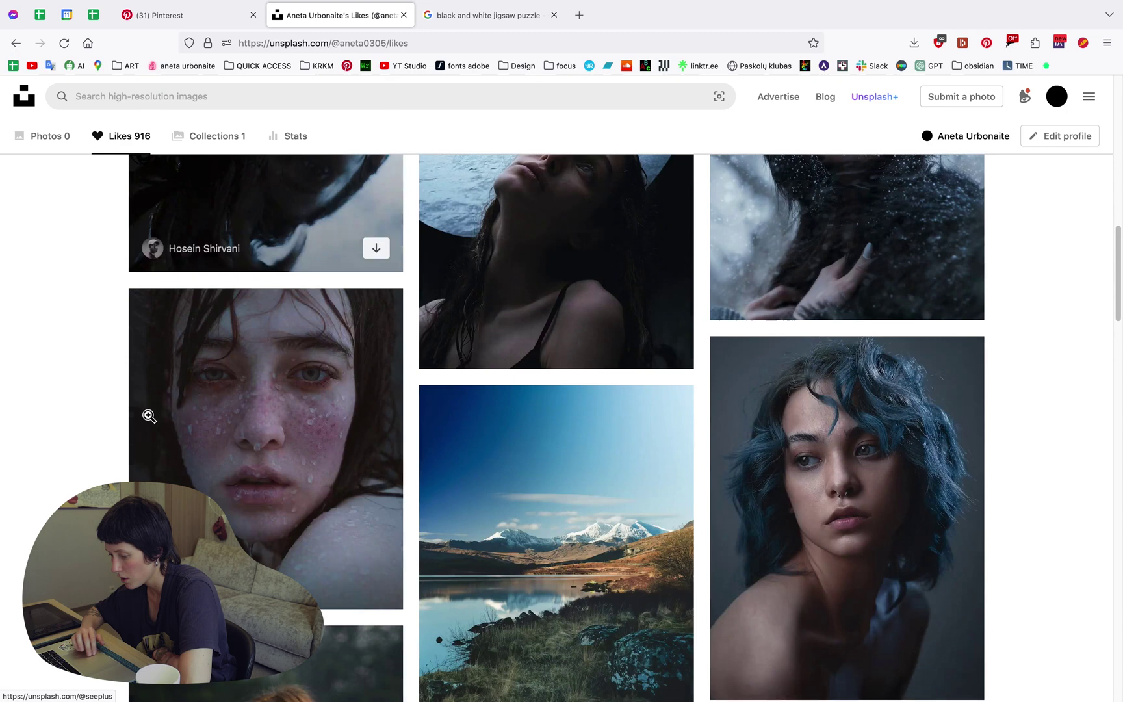
Open the liked close-up portrait of the freckled woman with wet hair and inspect it at full size
left_click(228, 411)
left_click(229, 411)
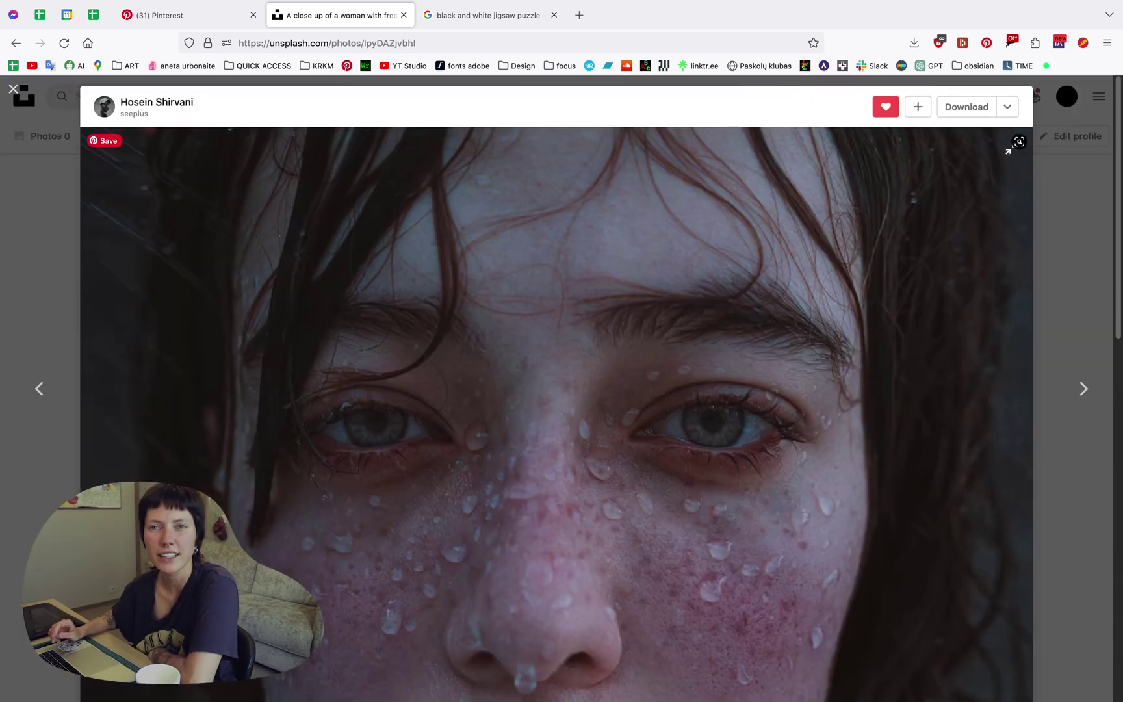
scroll(506, 551, "down", 5)
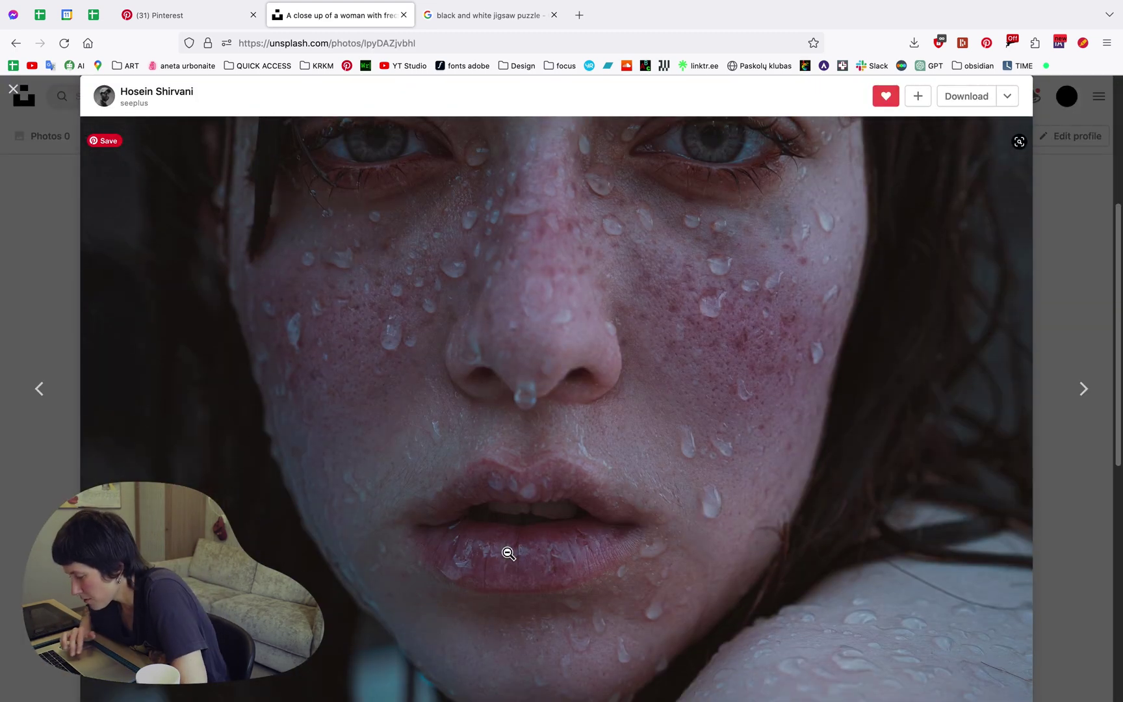
scroll(508, 553, "up", 4)
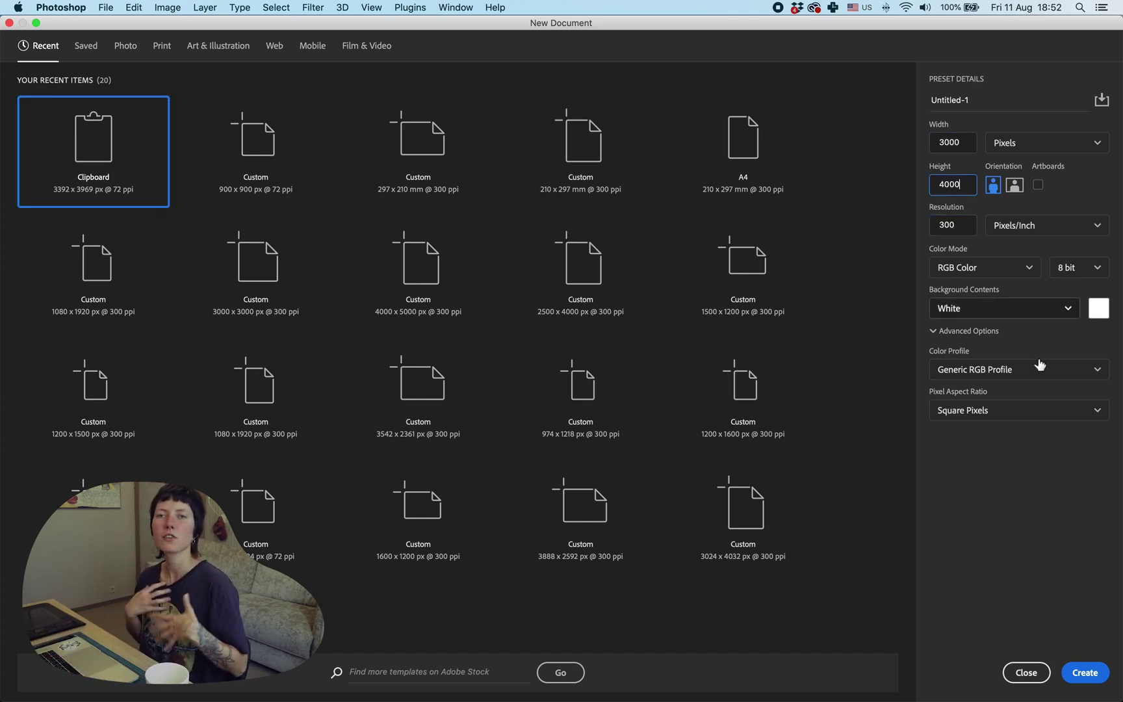
In Photoshop, create a 3000 x 4000 px document at 300 ppi, then centre the portrait and scale it to 101.73% to fill the canvas
left_click(1083, 674)
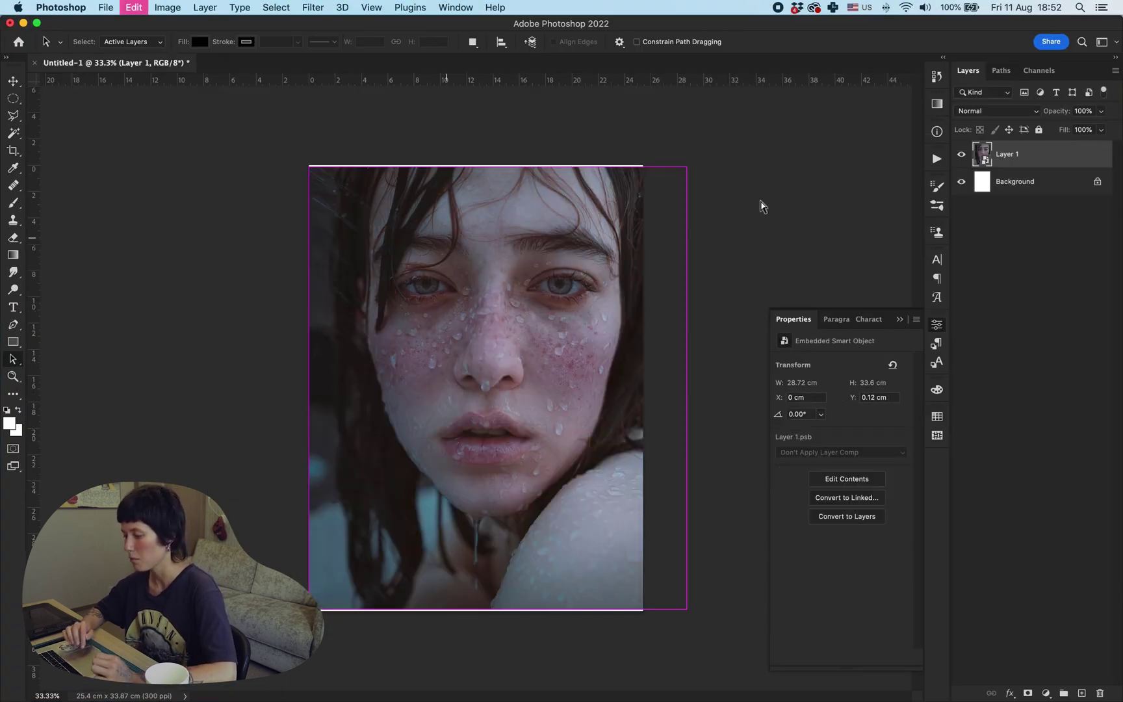
key("super+t")
left_click_drag(686, 167, 624, 202)
left_click_drag(563, 351, 543, 352)
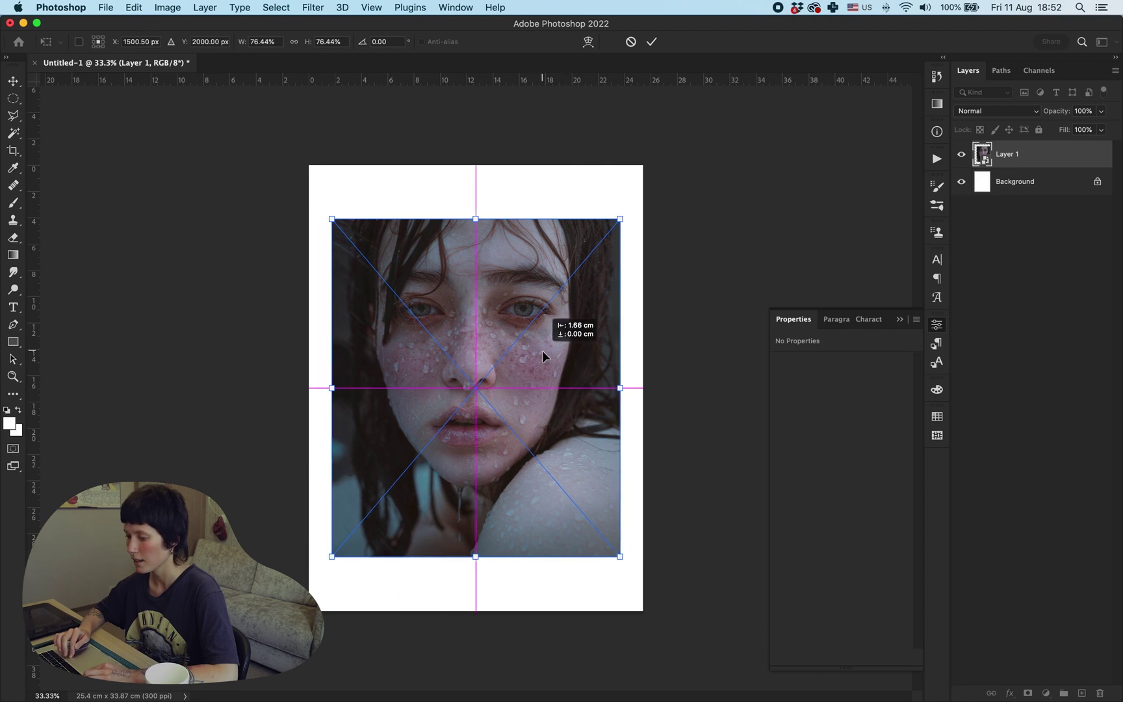
left_click_drag(622, 223, 667, 162)
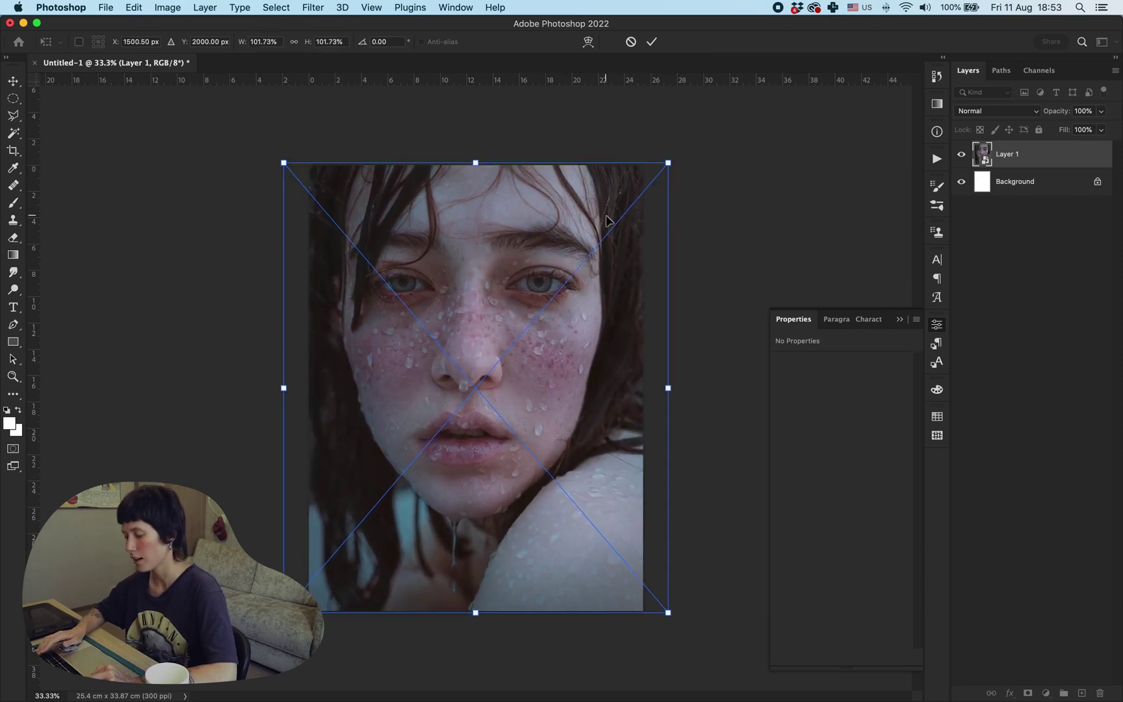
Nudge the portrait right to a horizontal position of -1.65 cm so the face sits better within the canvas
mouse_move(606, 221)
left_mouse_down()
mouse_move(614, 208)
mouse_move(610, 220)
left_mouse_up()
key("shift+Right")
key("shift+Right")
key("shift+Right")
key("Return")
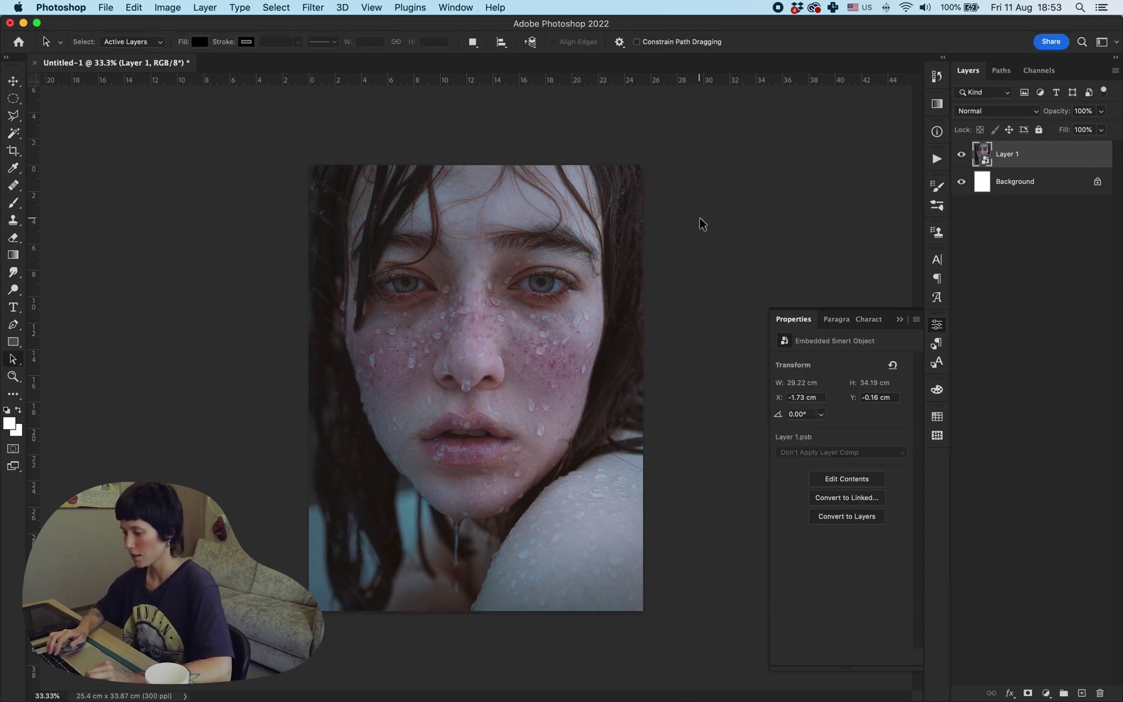
key("super+t")
key("shift+Right")
key("Return")
scroll(530, 344, "up", 10)
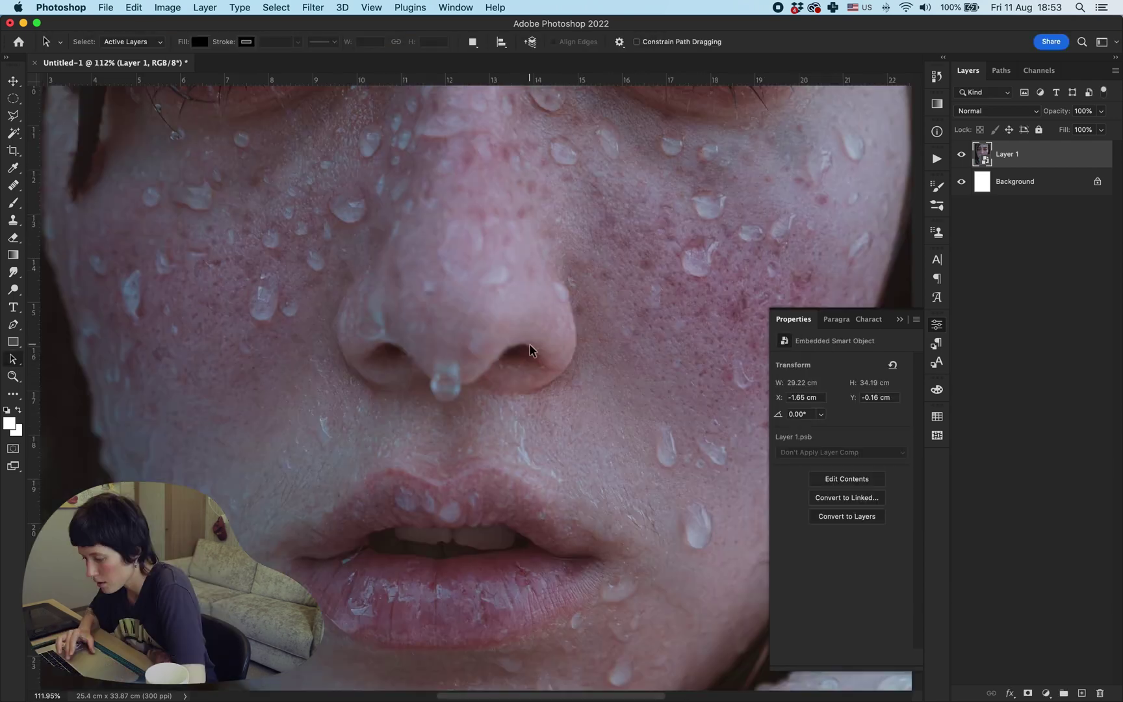
scroll(530, 344, "down", 7)
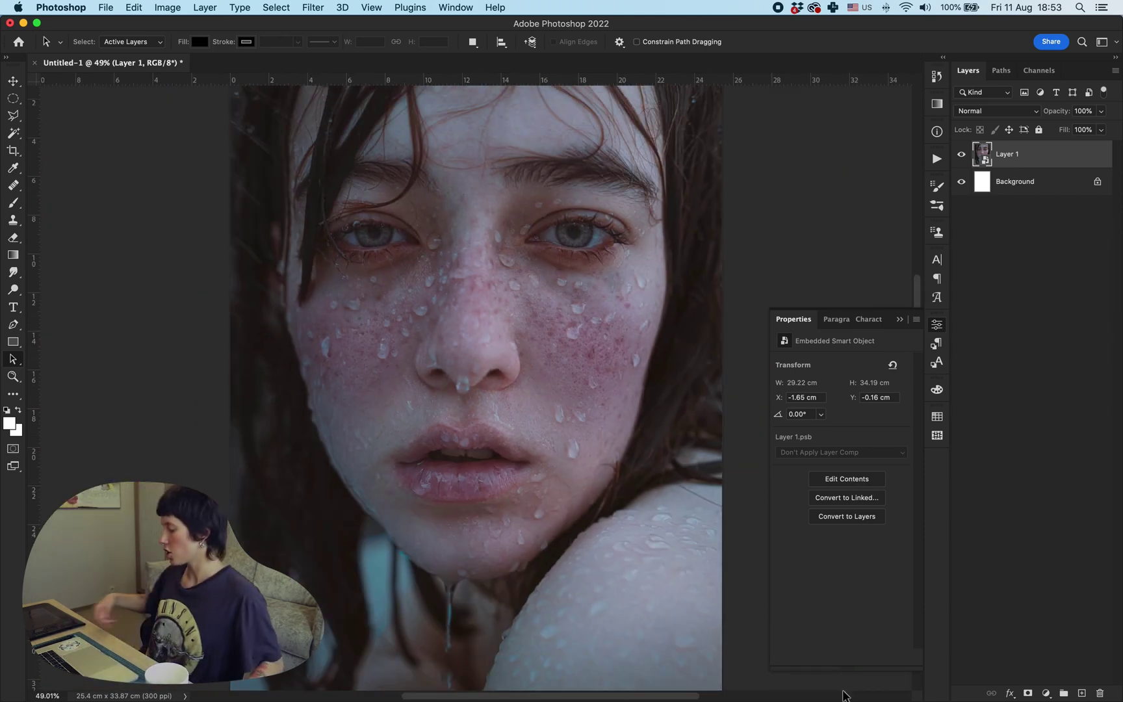
key("ctrl+Left")
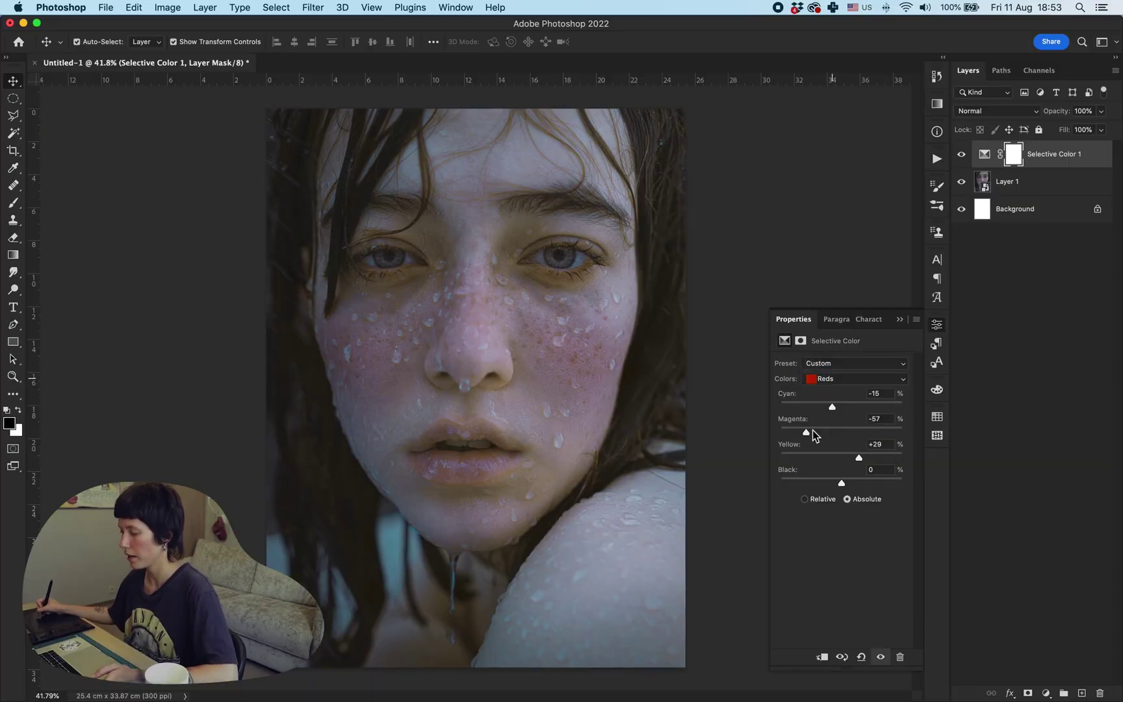
In the Selective Color adjustment, set Neutrals to Magenta +9 and Yellow -2, and Yellows to Cyan +5, Magenta -30 and Yellow +6
left_click(820, 382)
left_click(821, 433)
mouse_move(842, 431)
left_mouse_down()
mouse_move(868, 432)
mouse_move(844, 440)
mouse_move(841, 410)
left_mouse_up()
left_click(841, 378)
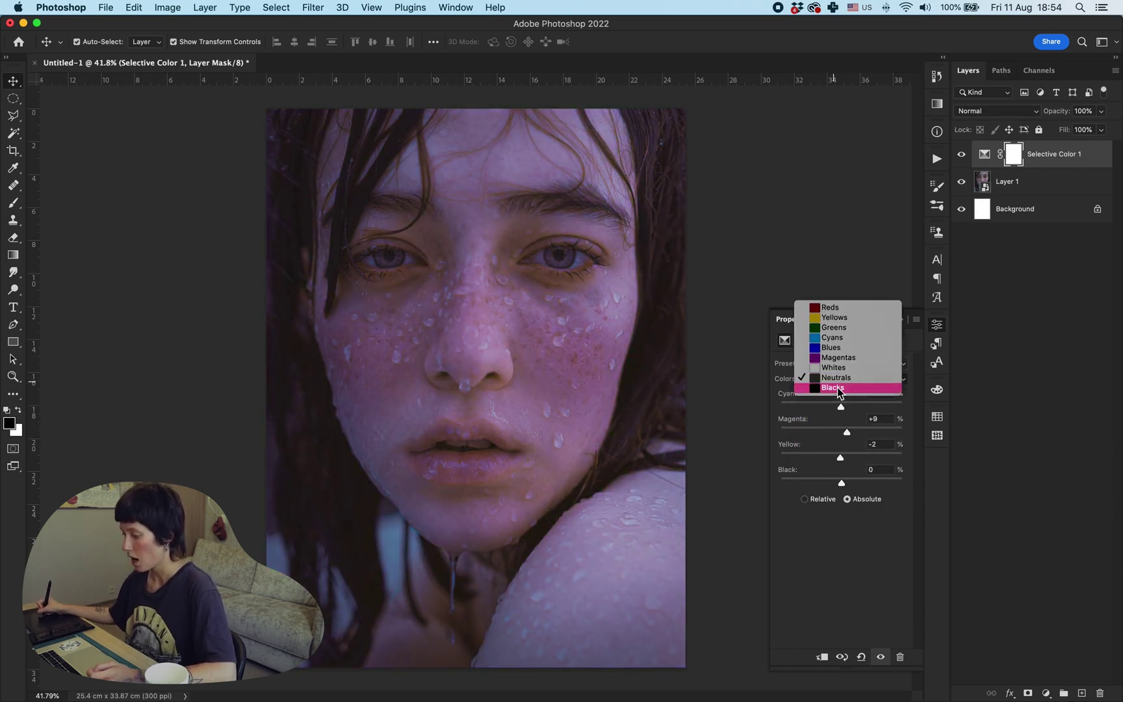
left_click(833, 318)
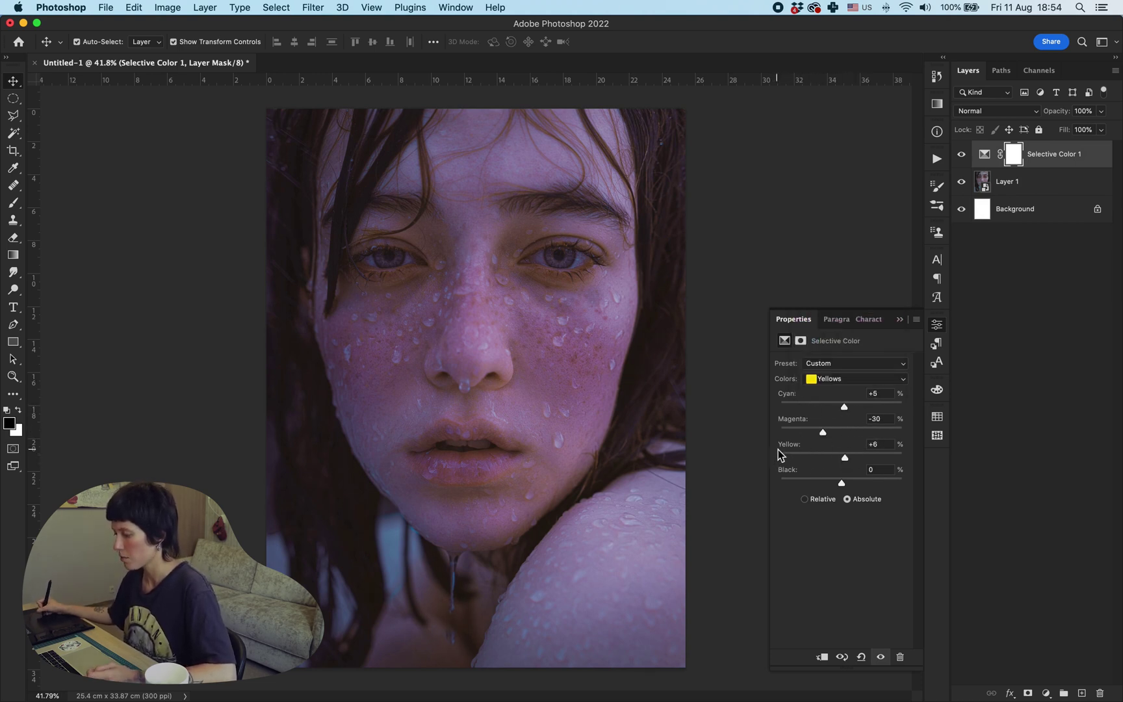
Add a Curves adjustment layer above the Selective Color layer and raise its RGB curve to lighten the portrait
left_click(1045, 693)
left_click(1040, 514)
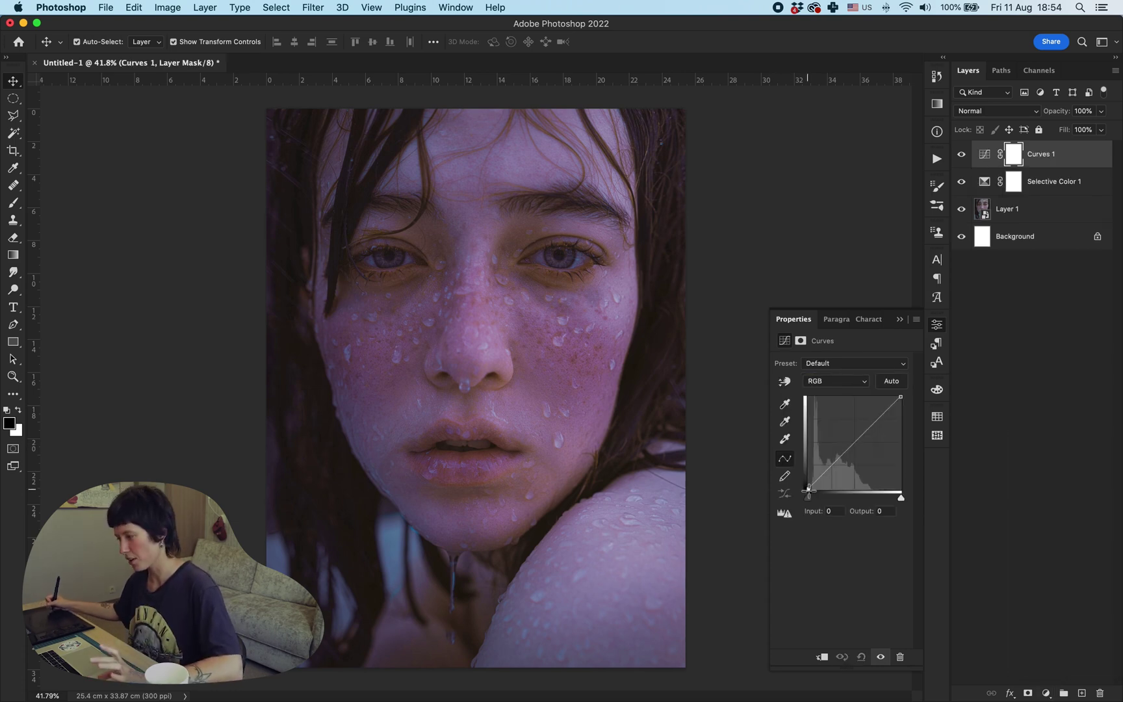
left_click_drag(833, 477, 821, 417)
Add a Color Balance adjustment layer and set the midtones to Magenta-Green -5 and Yellow-Blue -7
left_click(1045, 693)
left_click(1033, 557)
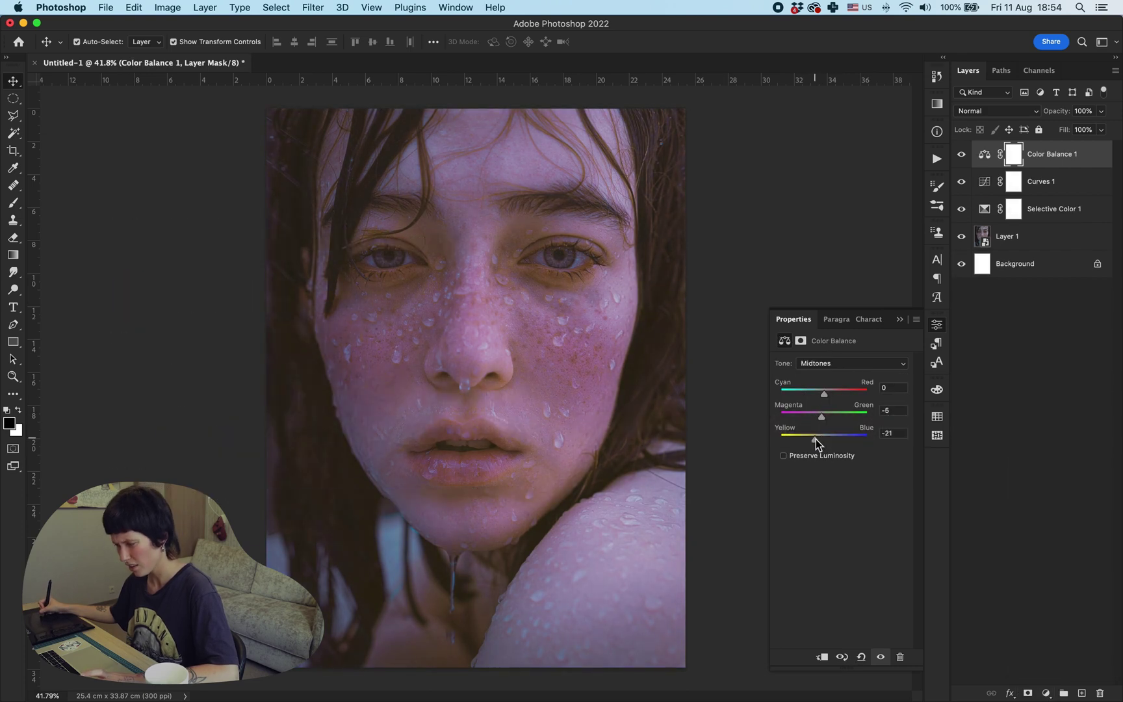
left_click_drag(821, 447, 809, 437)
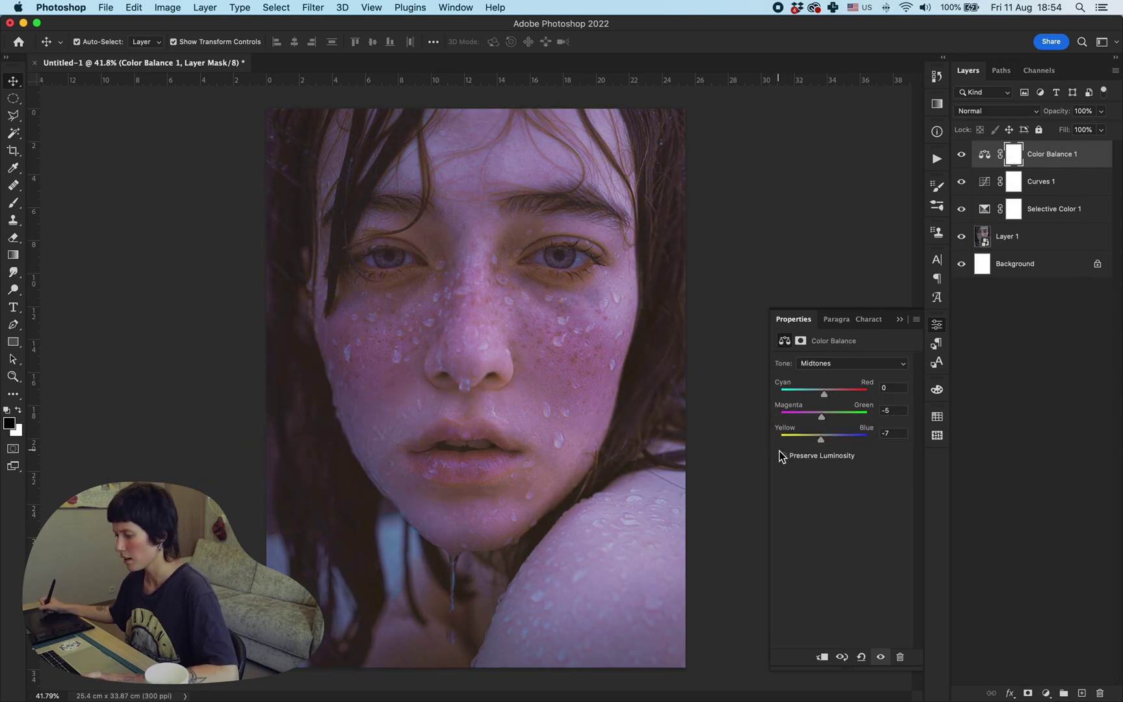
In the Color Balance adjustment, set Shadows to Magenta-Green -2 and Yellow-Blue +8, and Highlights to Cyan-Red -11 and Magenta-Green -15
left_click_drag(824, 394, 821, 417)
left_click(820, 365)
left_click(820, 353)
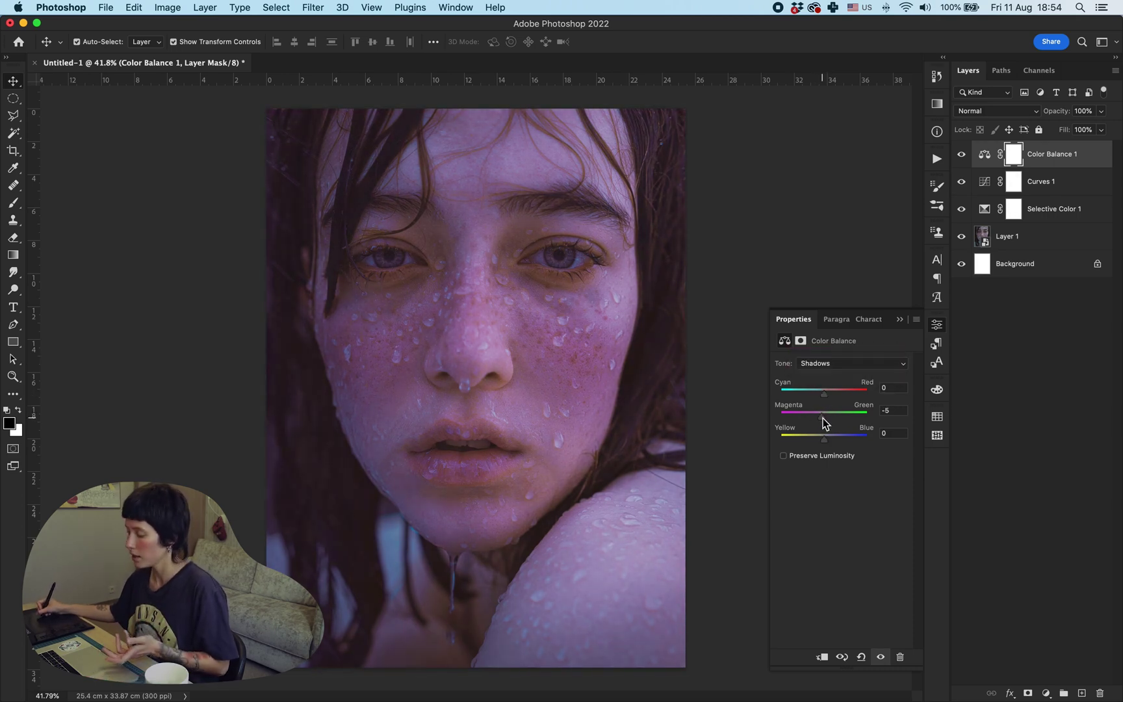
left_click_drag(827, 435, 828, 438)
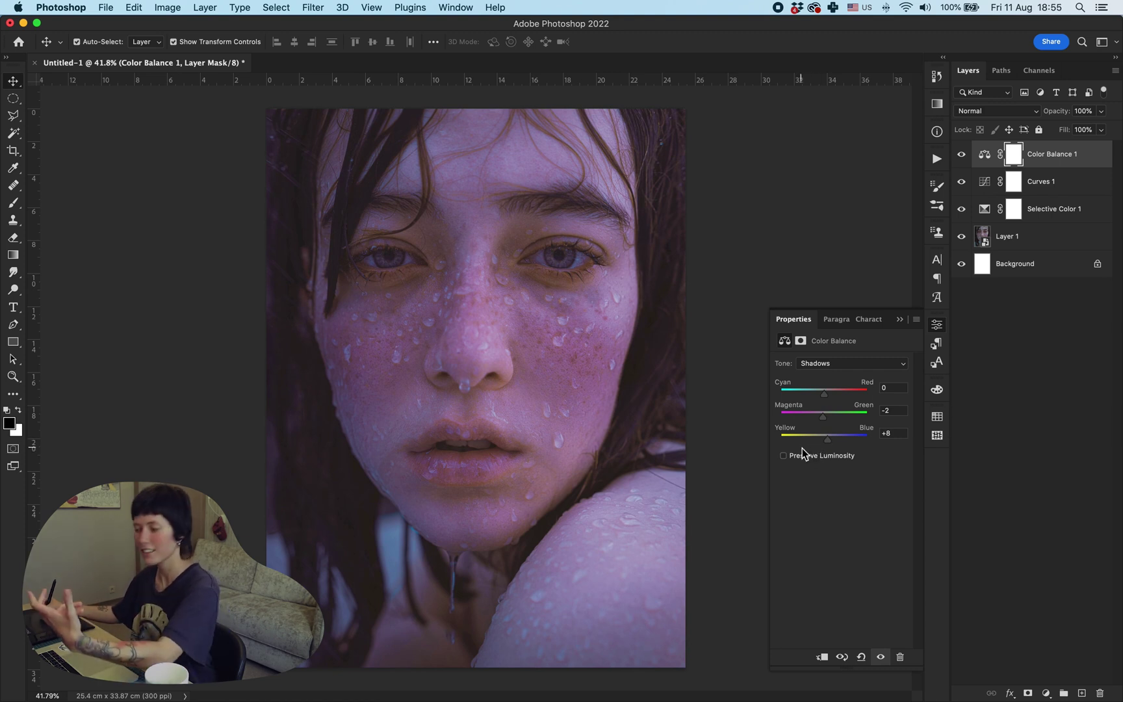
left_click(819, 365)
left_click(826, 384)
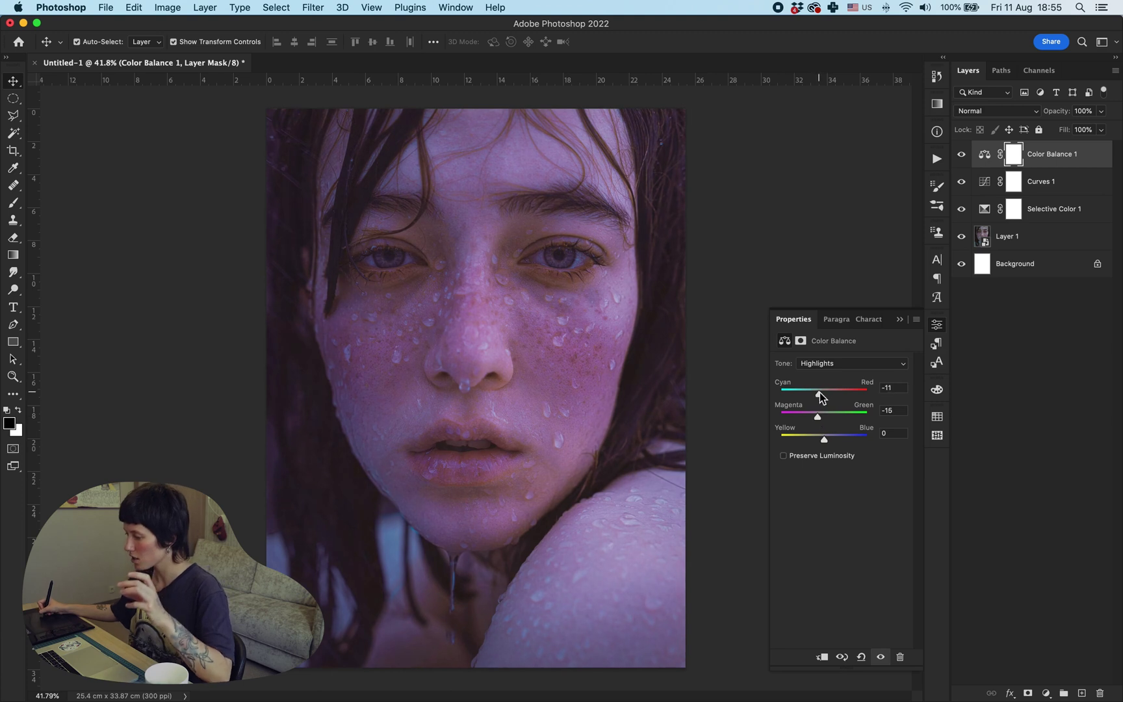
Add a second Selective Color adjustment layer above Color Balance 1 and shift its Reds and Yellows
left_click(1044, 694)
left_click(1033, 668)
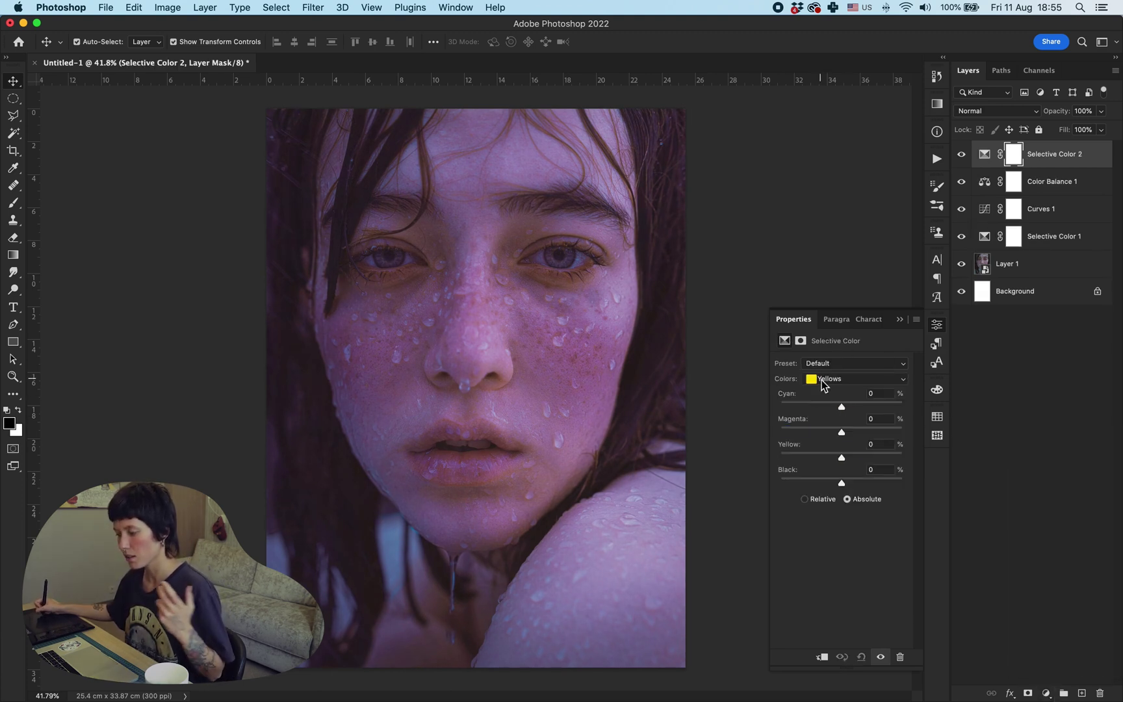
left_click(829, 378)
left_click(820, 371)
left_click_drag(807, 431, 871, 458)
left_click(828, 379)
left_click(822, 390)
Set the Greens to Cyan -8, Magenta -27 and Yellow +31, and toggle Layer 1's visibility to compare
left_click(845, 379)
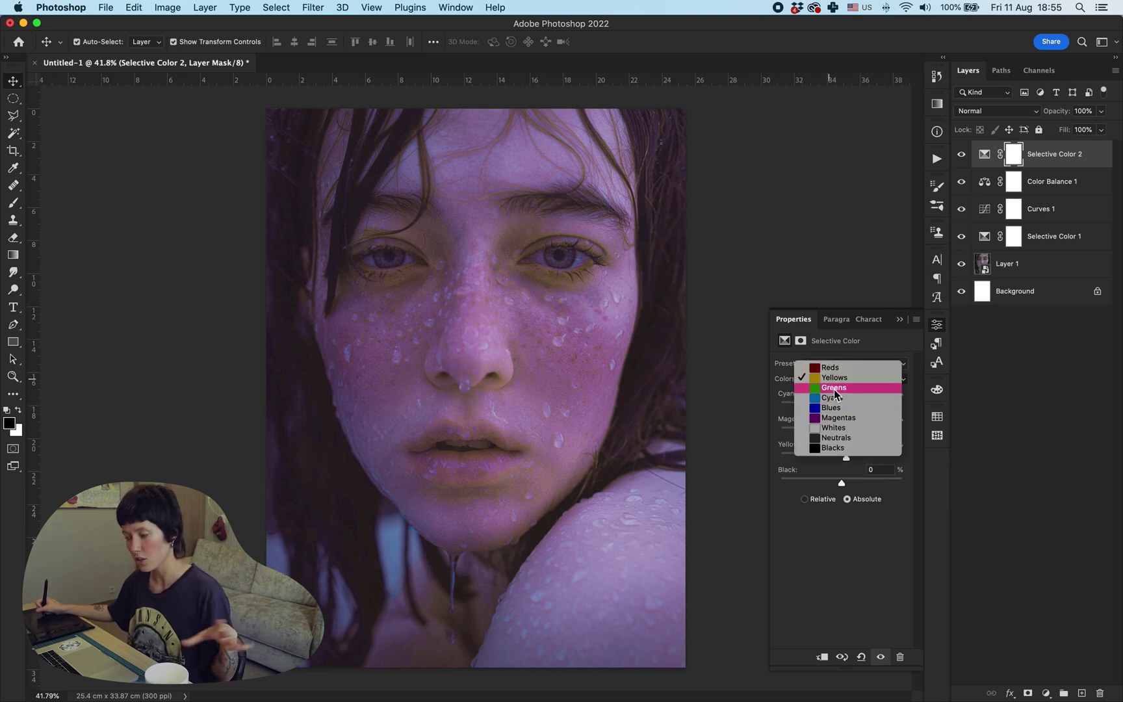
left_click(828, 390)
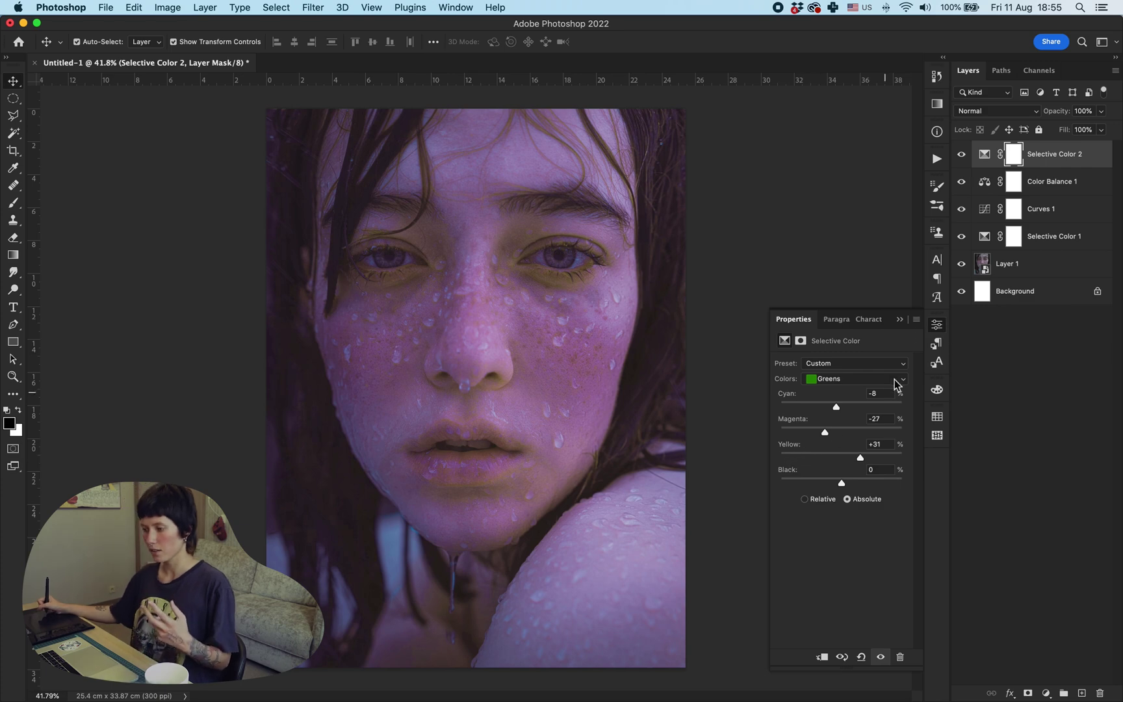
left_click(963, 267, "alt")
left_click(963, 267, "alt")
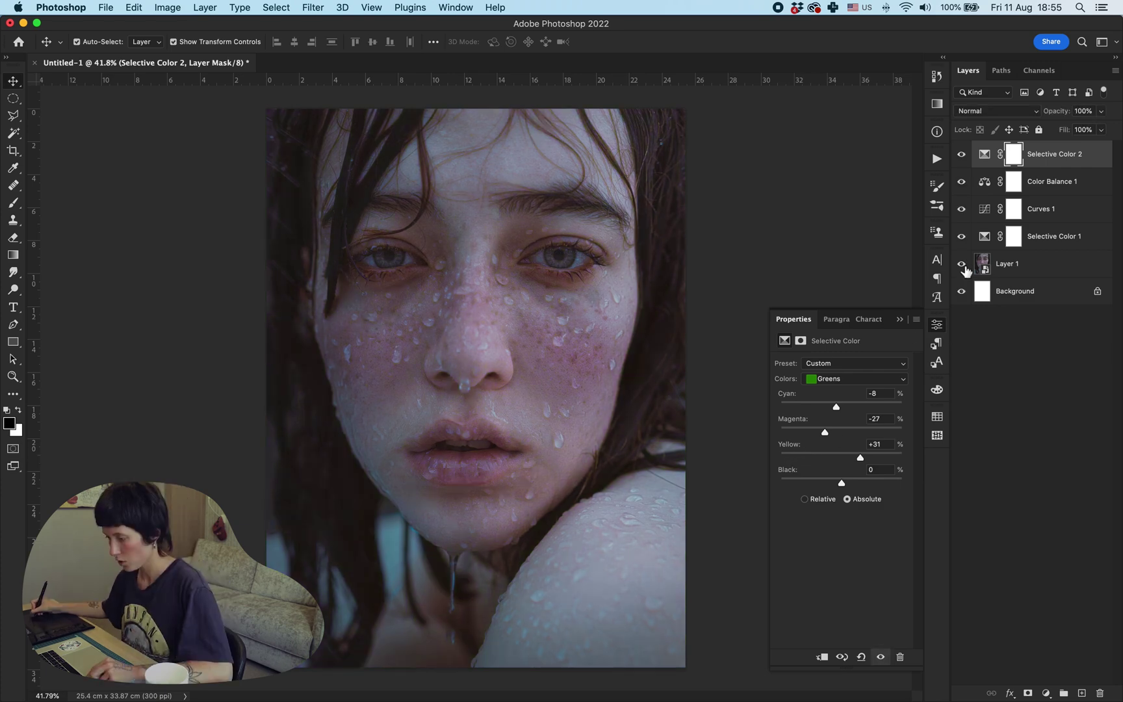
left_click(963, 267, "alt")
left_click(963, 267, "alt")
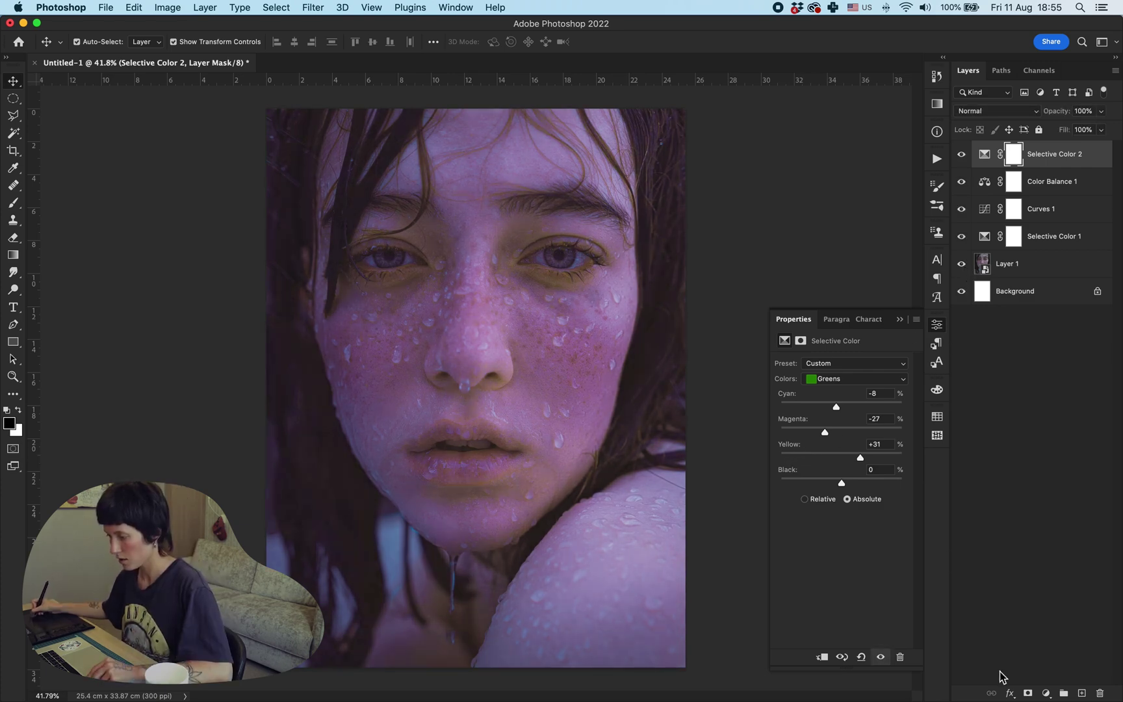
Inspect the eye up close while setting the Greens' Magenta to -85, and switch the adjustment to Reds
key("super+space")
left_click_drag(529, 262, 611, 289)
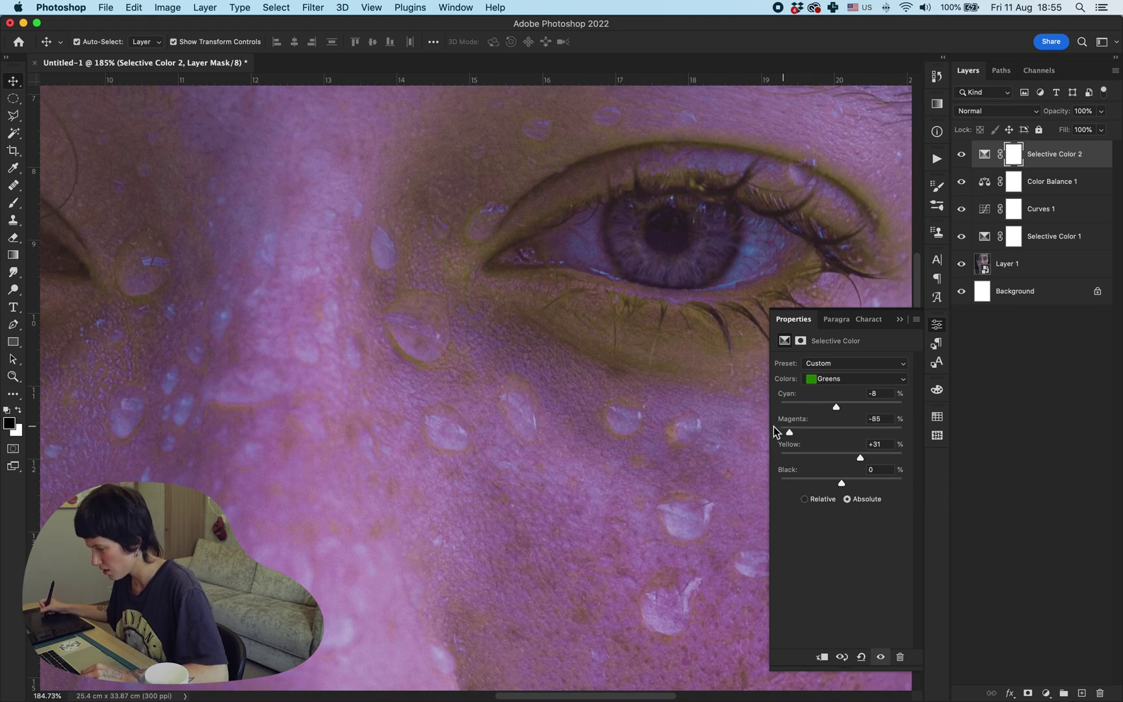
left_click(826, 382)
left_click(828, 366)
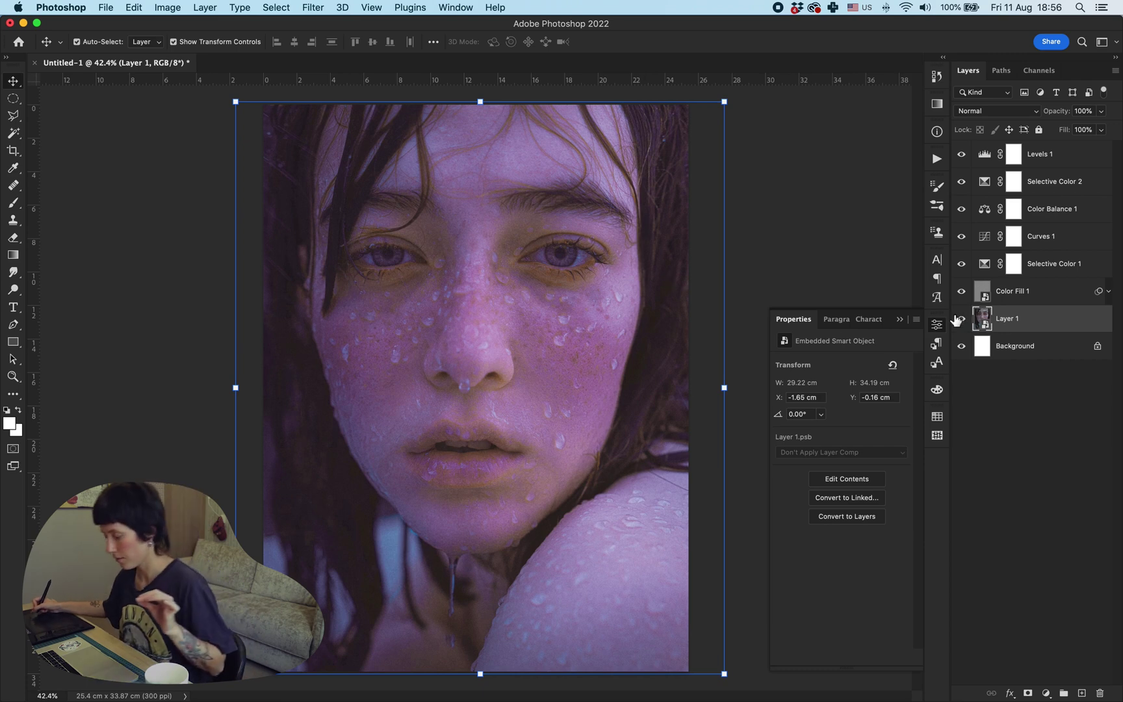
Create a new layer above Levels 1 and fill it with a horizontal linear gradient from black at the right edge to white at the left
key("g")
left_click_drag(688, 374, 260, 377)
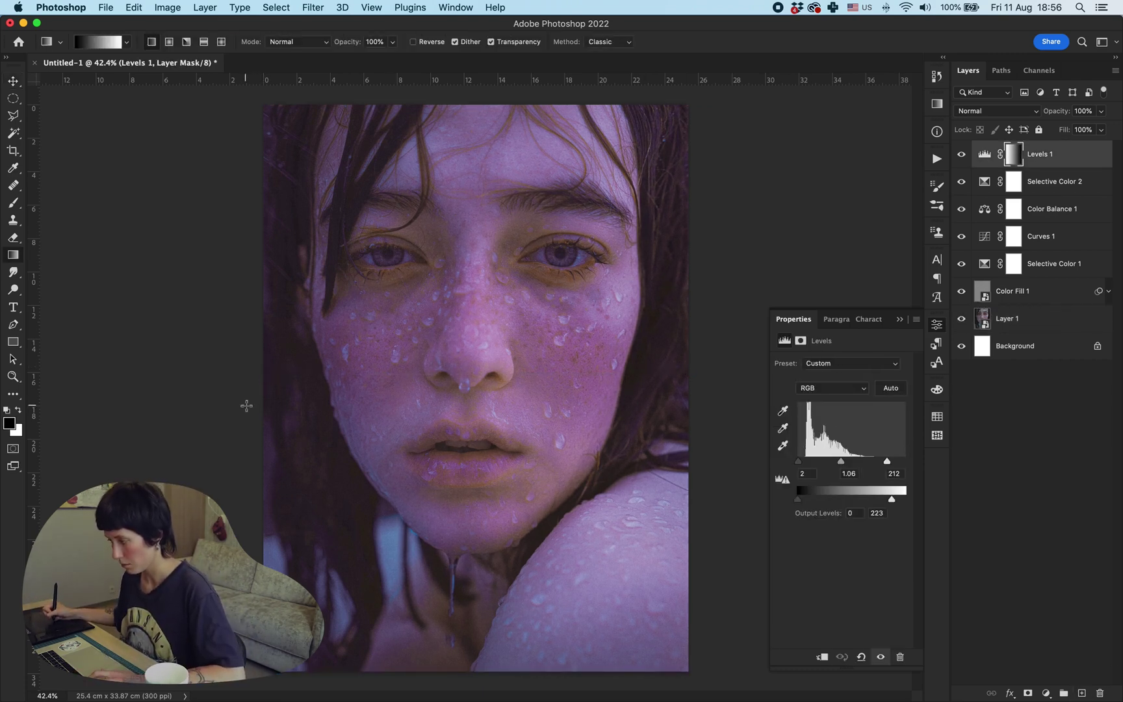
key("super+z")
left_click(1082, 693)
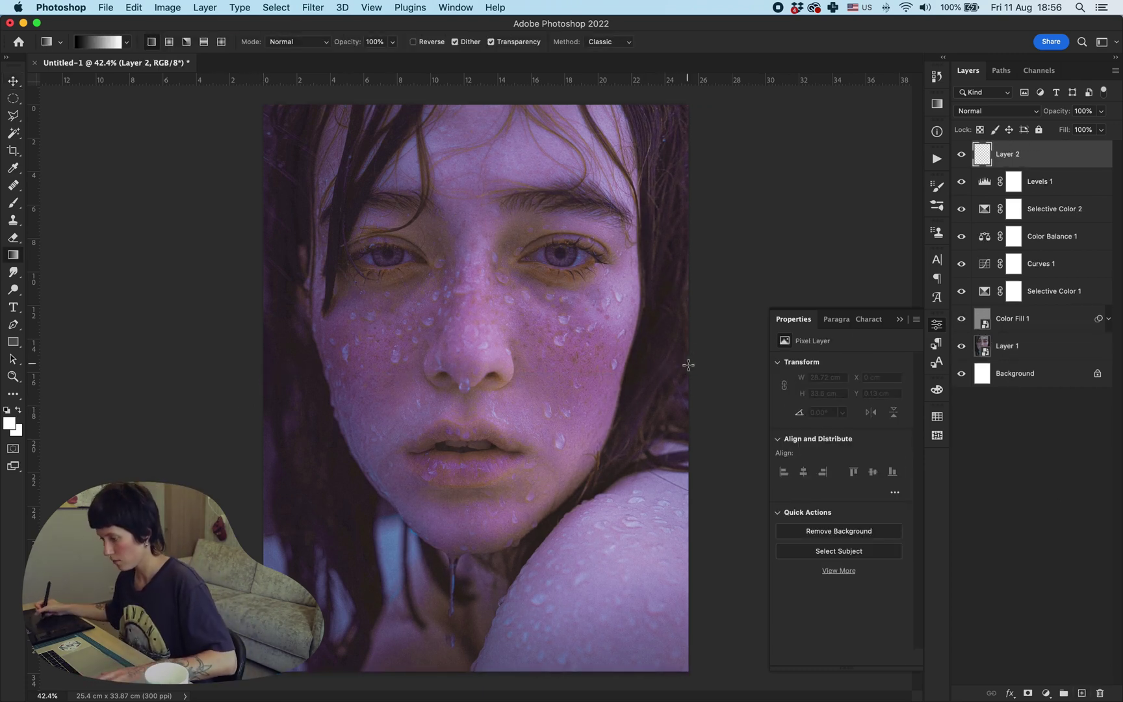
left_click_drag(263, 369, 264, 371)
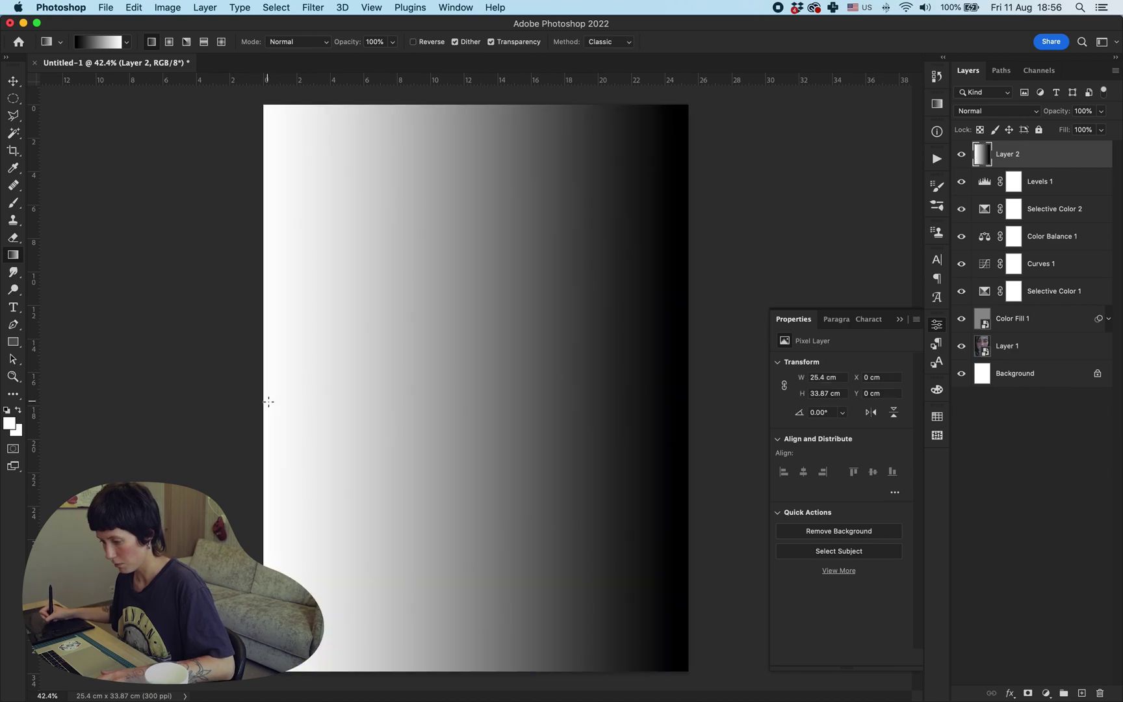
key("super+t")
left_click_drag(688, 388, 596, 456)
key("Return")
key("super+j")
key("super+t")
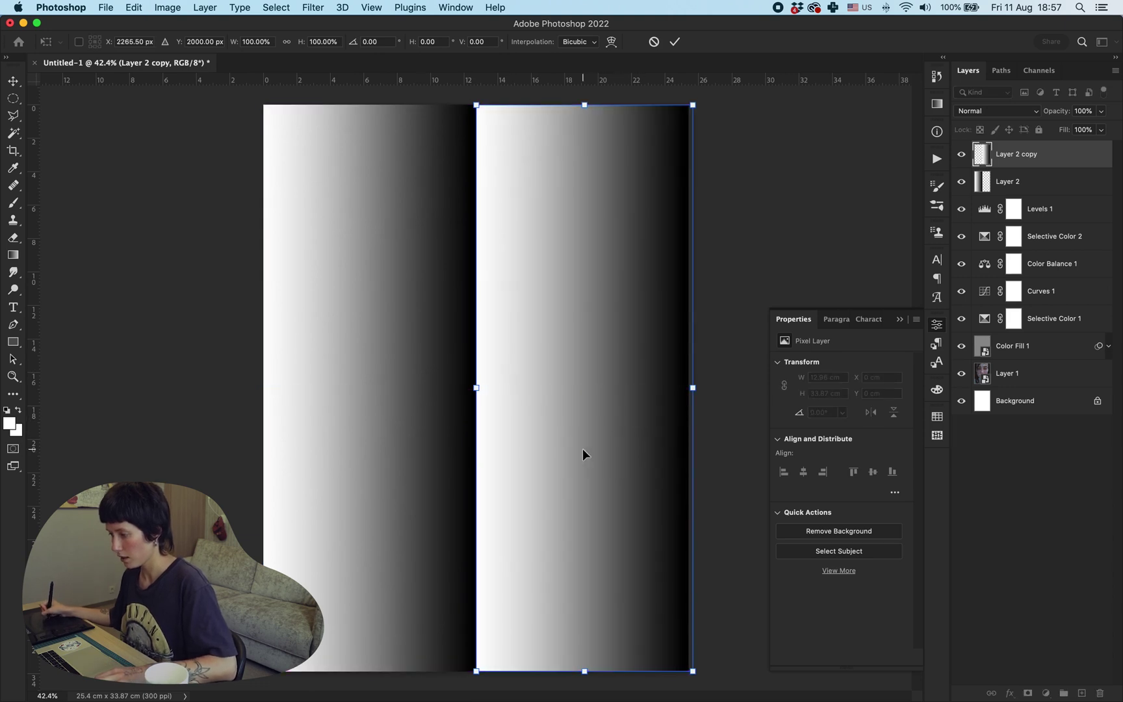
key("Escape")
left_click(1015, 188)
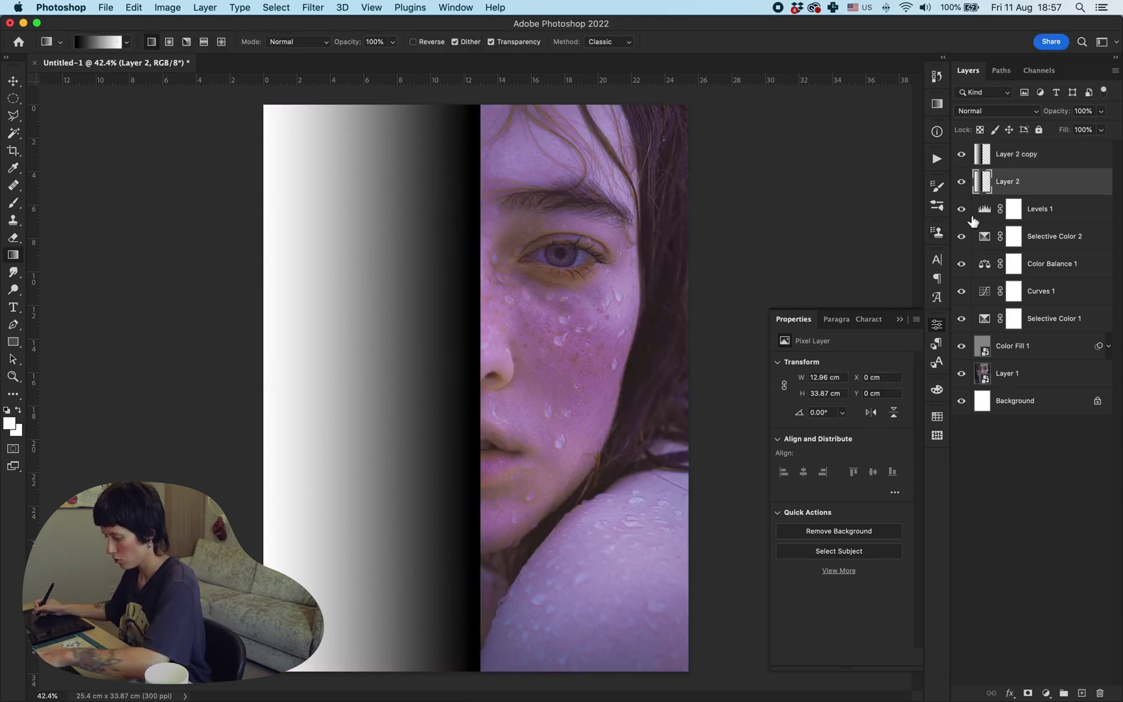
key("alt+bracketright")
key("Delete")
Fit the gradient layer exactly to the left half of the canvas and place a duplicate of it over the right half
key("super+t")
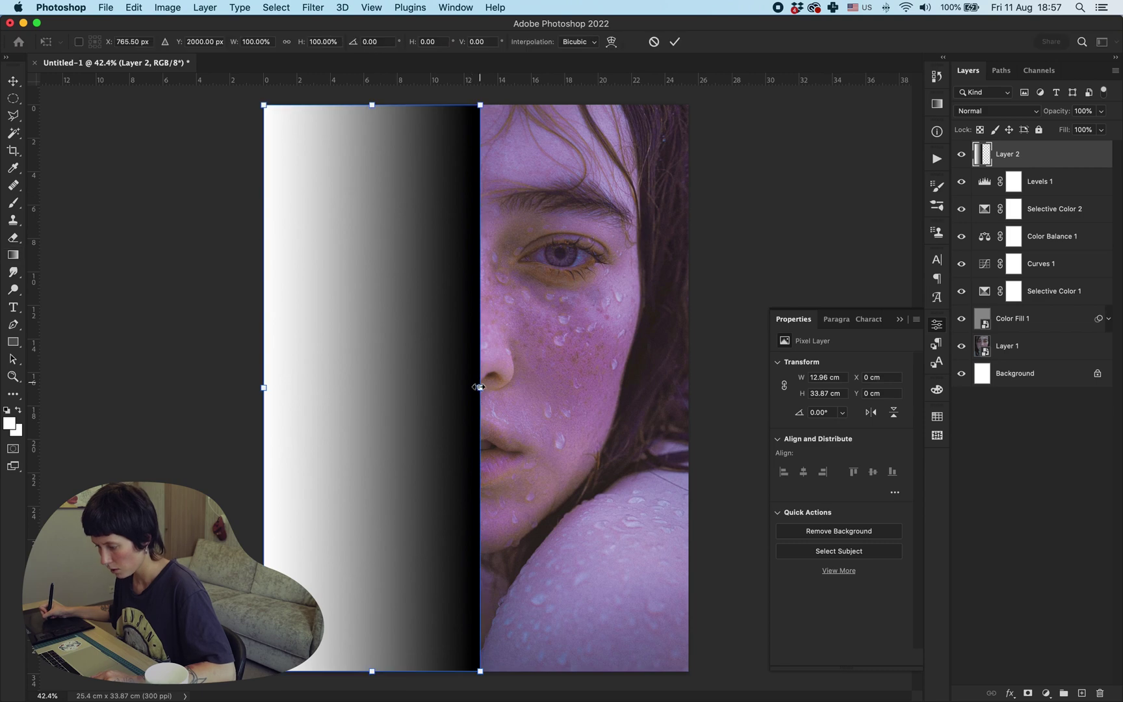
left_click_drag(479, 388, 475, 389)
left_click_drag(263, 388, 263, 389)
key("Return")
key("super+j")
key("super+t")
left_click_drag(371, 386, 573, 399)
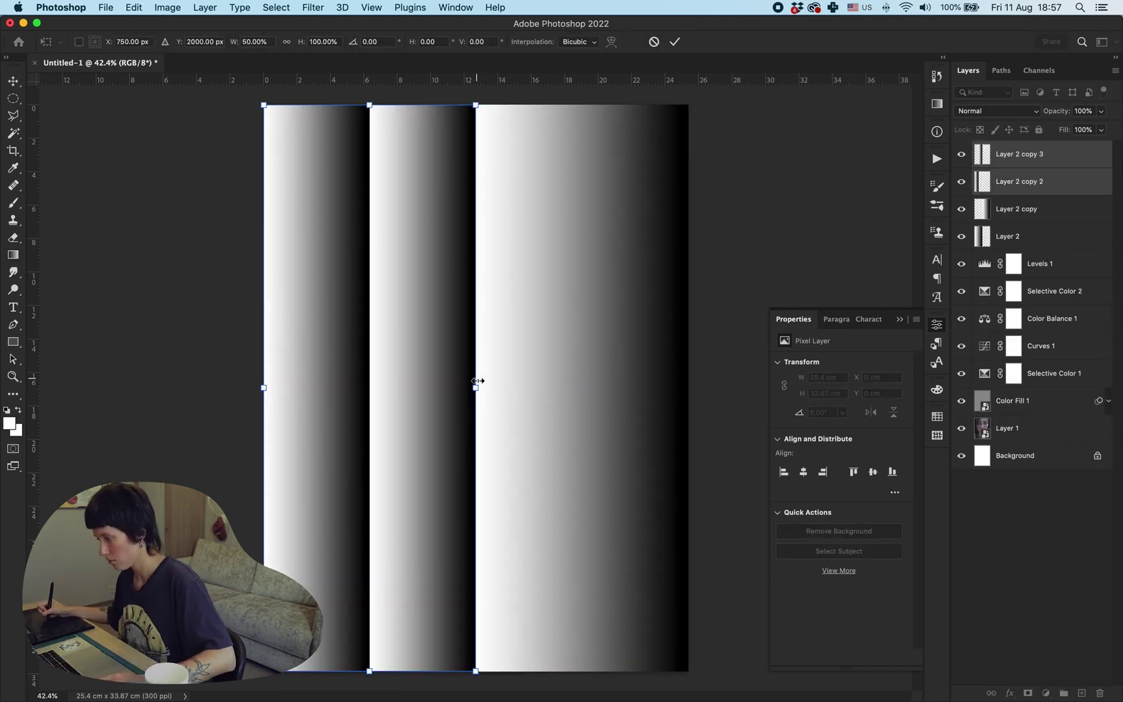
key("Return")
key("v")
key("alt+shift+bracketleft")
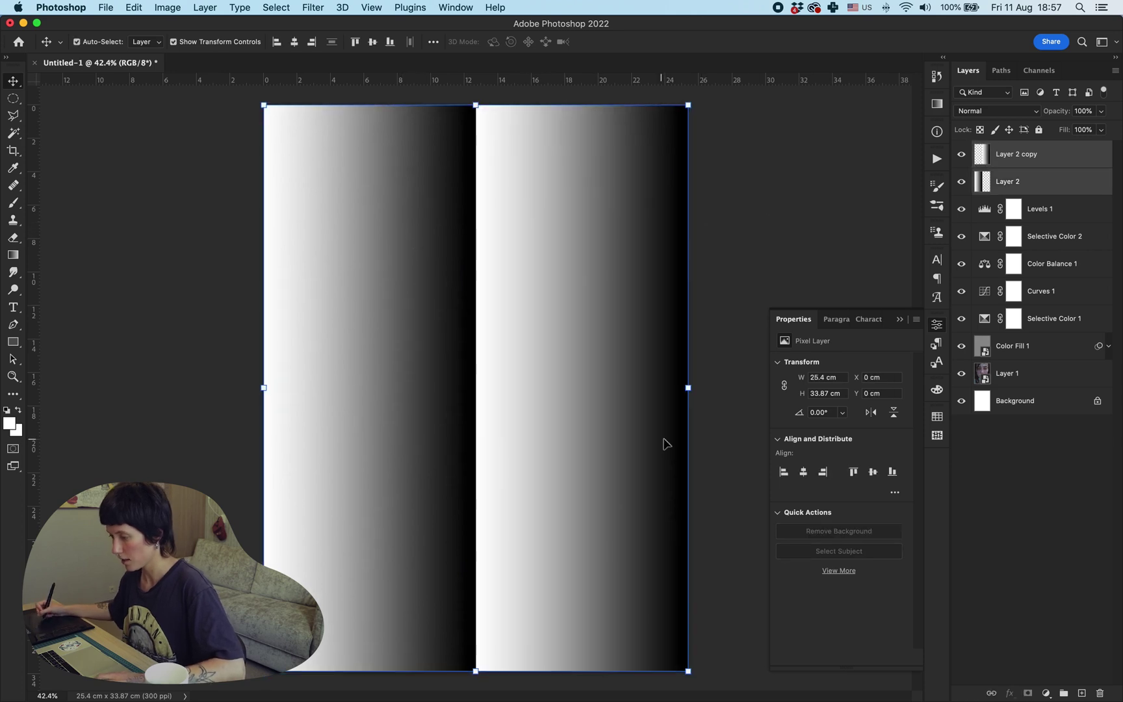
left_click_drag(690, 390, 477, 390)
key("super+z")
key("super+z")
key("super+z")
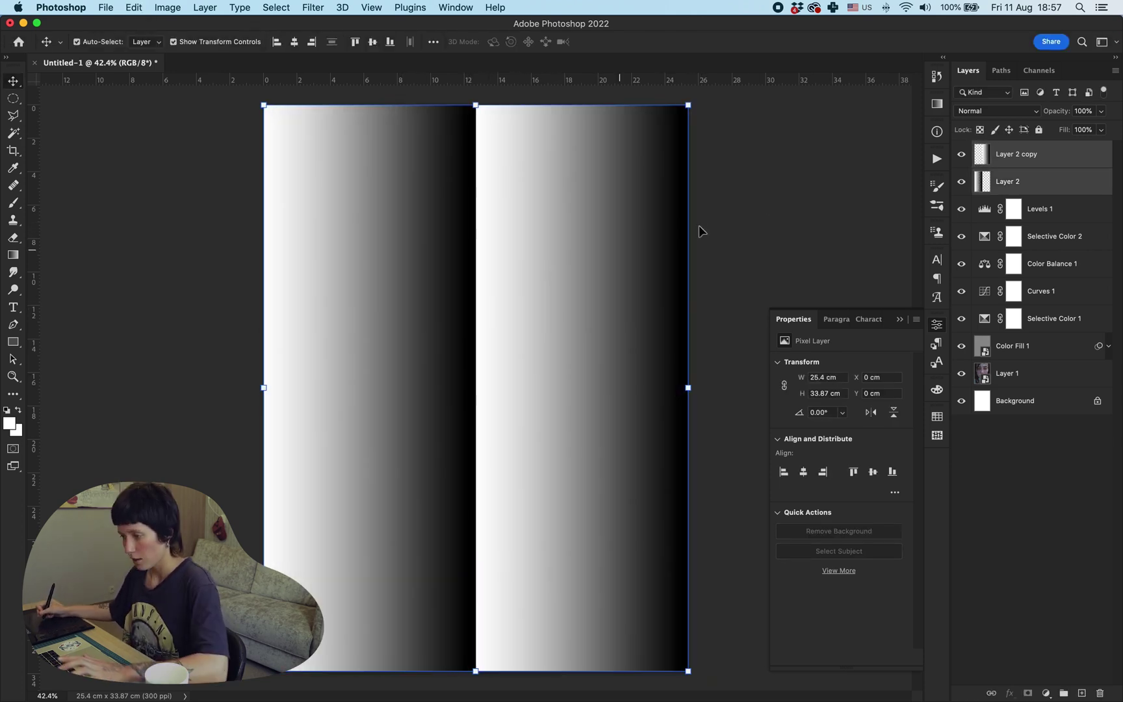
Place a vertical guide at the horizontal centre of the canvas, where the two gradients meet
left_click(793, 201)
left_click_drag(34, 218, 476, 241)
left_click_drag(726, 222, 647, 322)
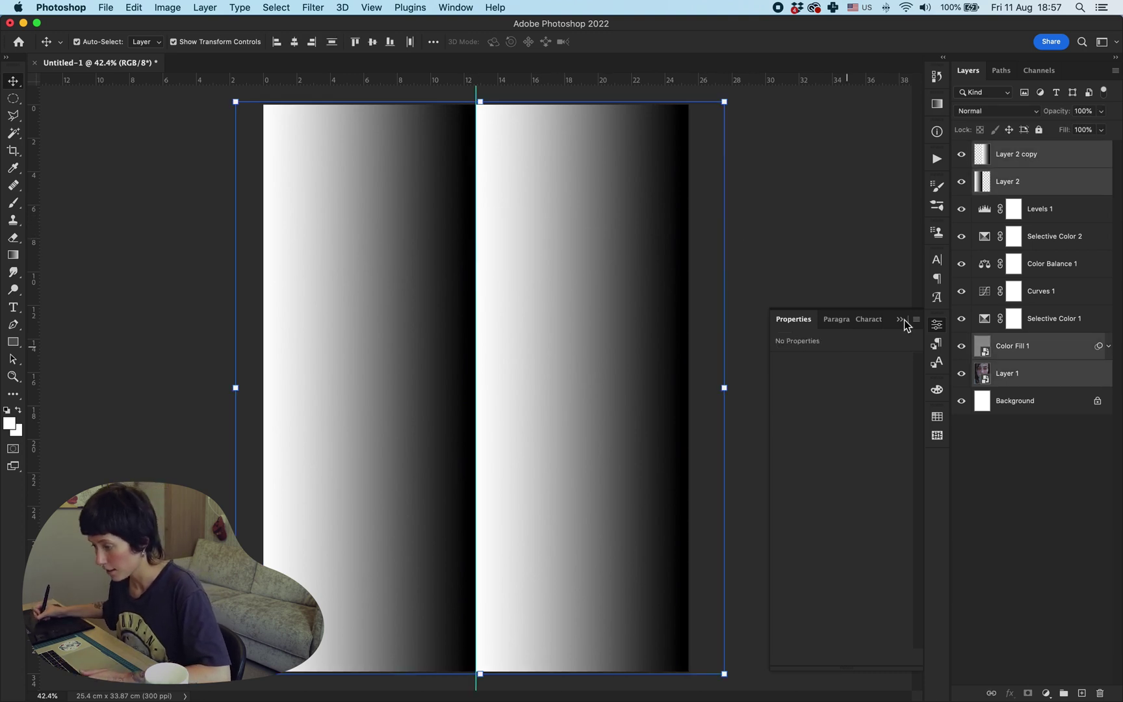
Lock Layer 1, Color Fill 1 and the five adjustment layers from Selective Color 1 up to Levels 1
left_click(1025, 374)
left_click(1027, 347, "shift")
left_click(1038, 130)
left_click(1052, 212)
left_click(1082, 318, "shift")
left_click(1039, 130)
Squeeze both gradient layers into the left half up to the guide and place duplicates of them on the right half
left_click_drag(691, 260, 458, 311)
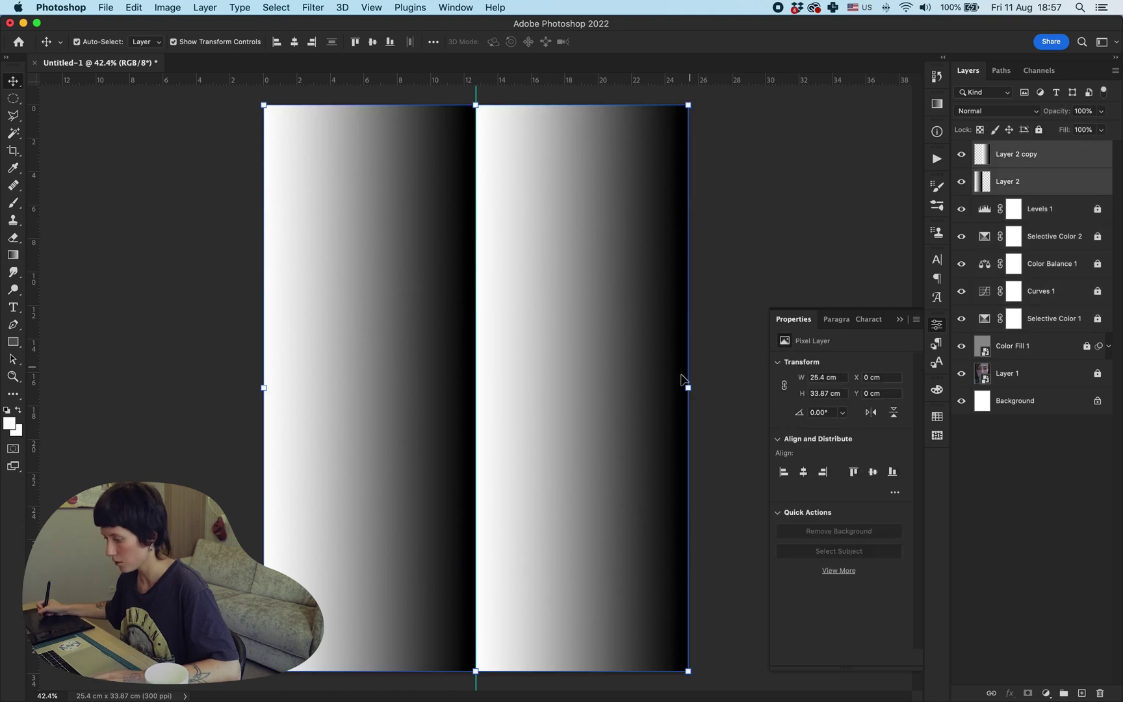
left_click_drag(688, 388, 476, 388)
key("Return")
key("super+j")
key("t")
left_click_drag(416, 362, 642, 369)
key("Escape")
key("v")
left_click_drag(431, 371, 643, 371)
Compress all four gradient strips into the left half of the canvas and place duplicates of them on the right half
left_click_drag(721, 312, 345, 364)
left_click_drag(689, 391, 481, 421)
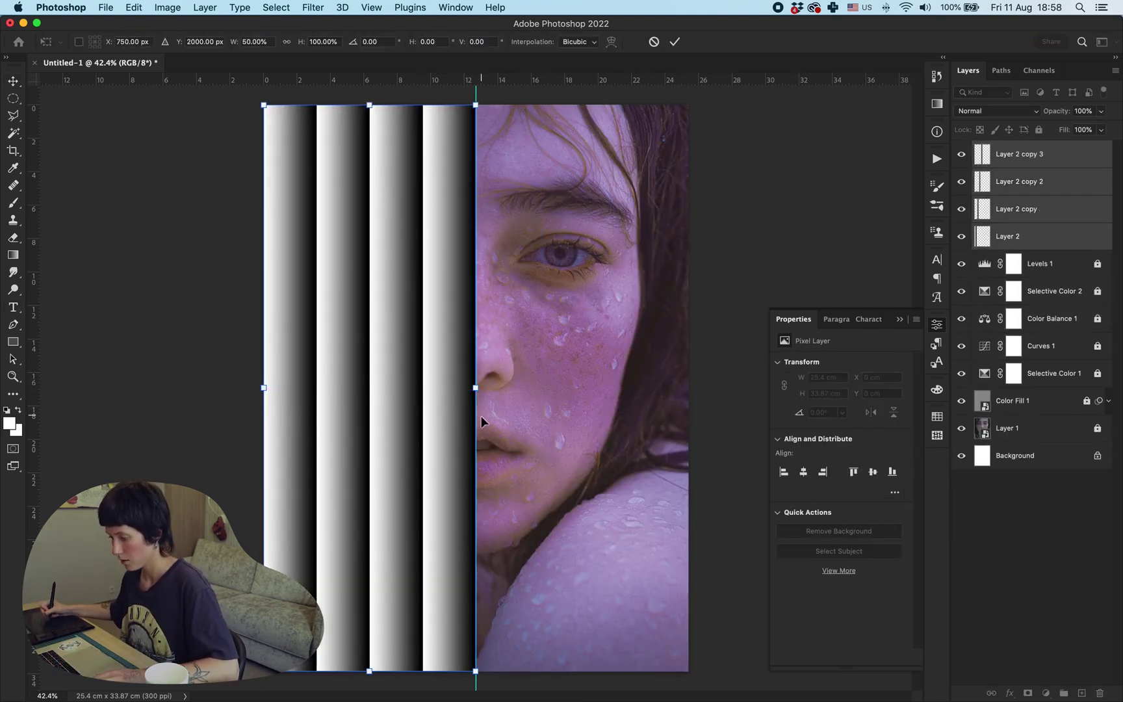
key("Escape")
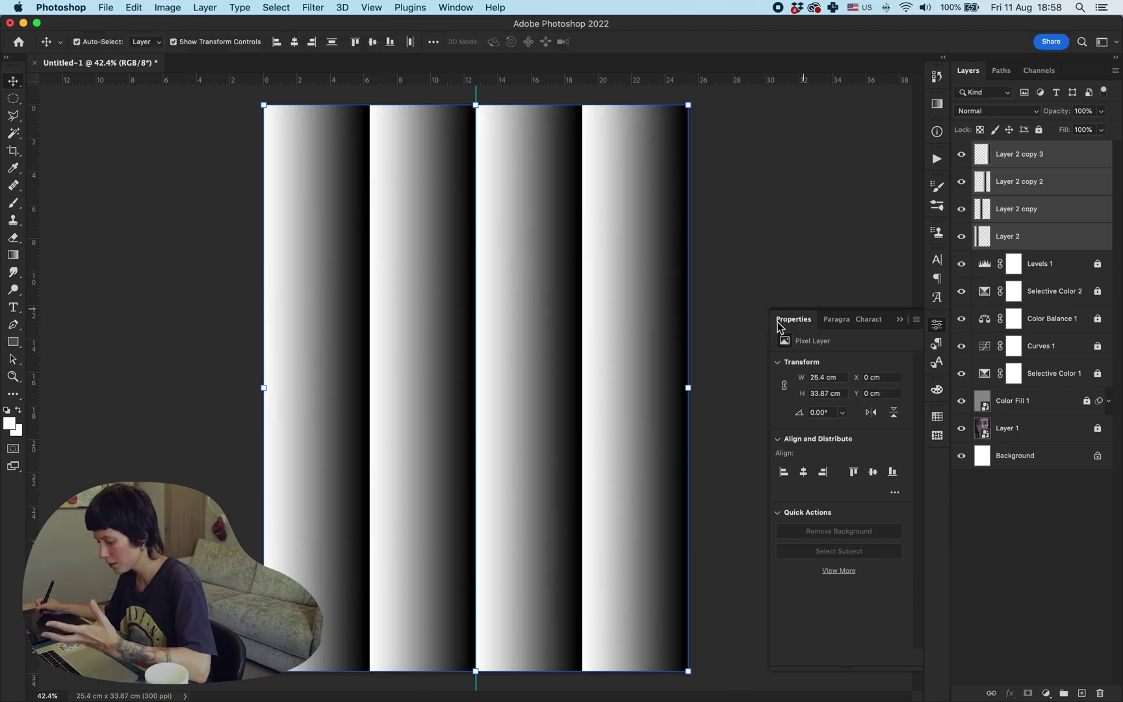
left_click(937, 76)
left_click_drag(689, 389, 479, 382)
key("Return")
key("super+j")
left_click_drag(390, 376, 602, 377)
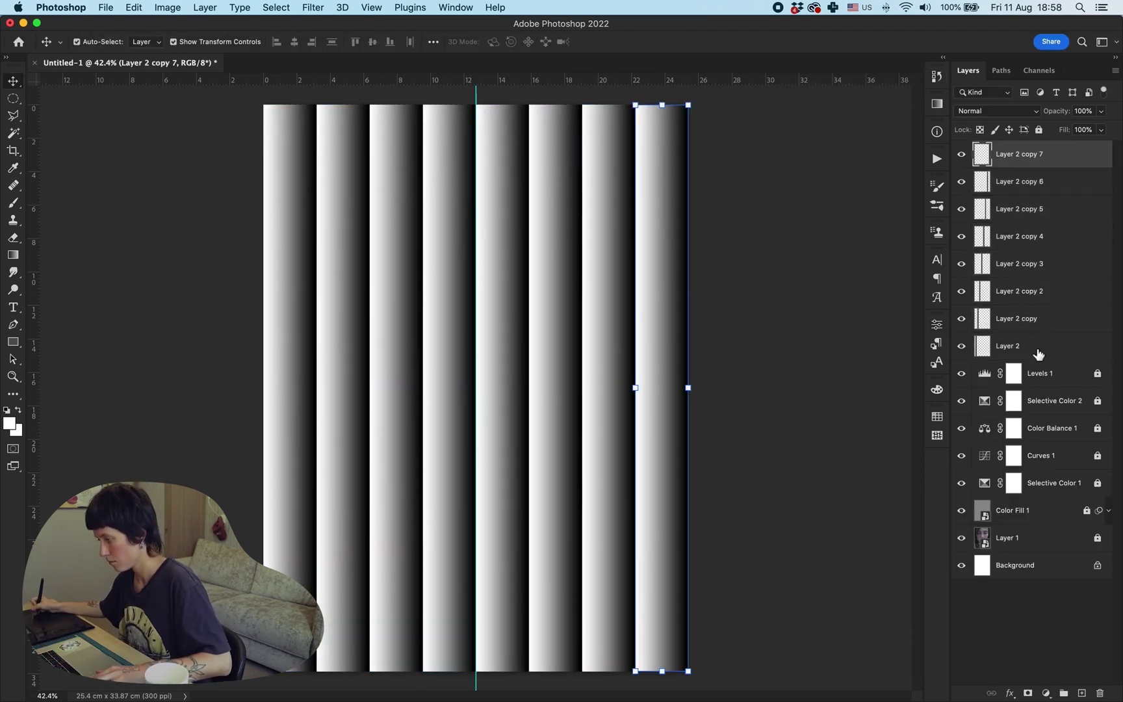
Merge the eight gradient strip layers and repeat the merged strips at half width across both halves of the canvas
left_click(1037, 349, "shift")
key("super+e")
key("super+j")
key("Return")
key("super+j")
left_click_drag(689, 393, 650, 408)
key("Return")
left_click(734, 342)
key("super+semicolon")
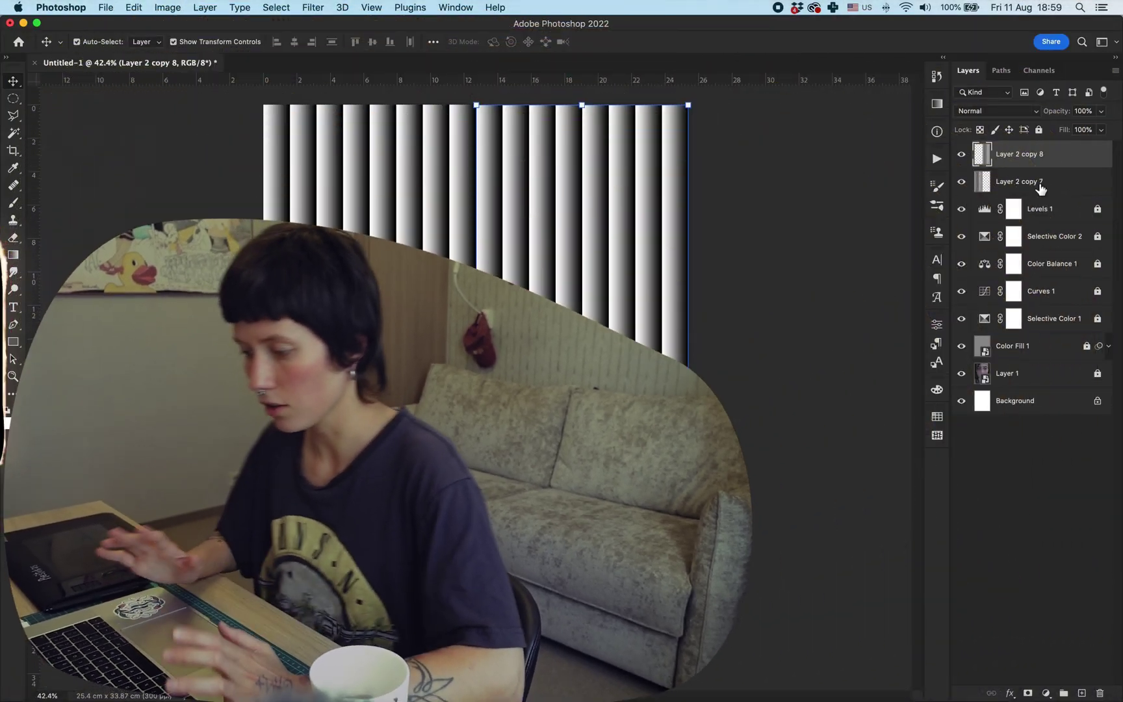
Save the document as gradient displacement.psd and create a separate new document from its current history state
key("alt+bracketleft")
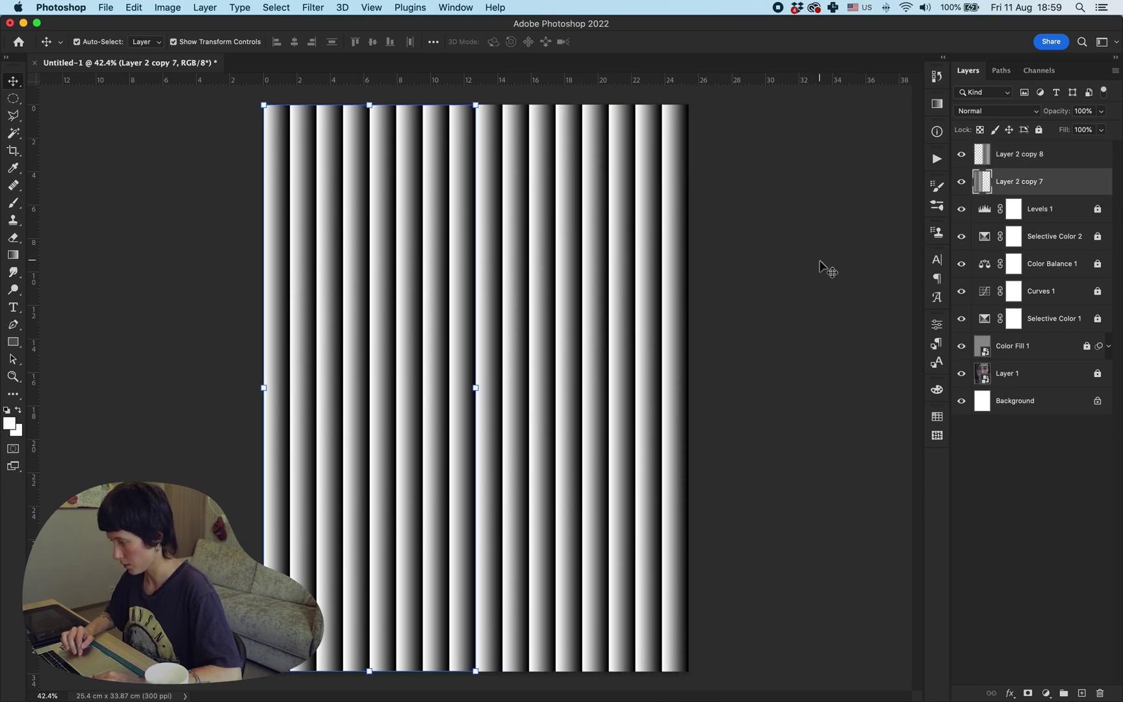
key("super+s")
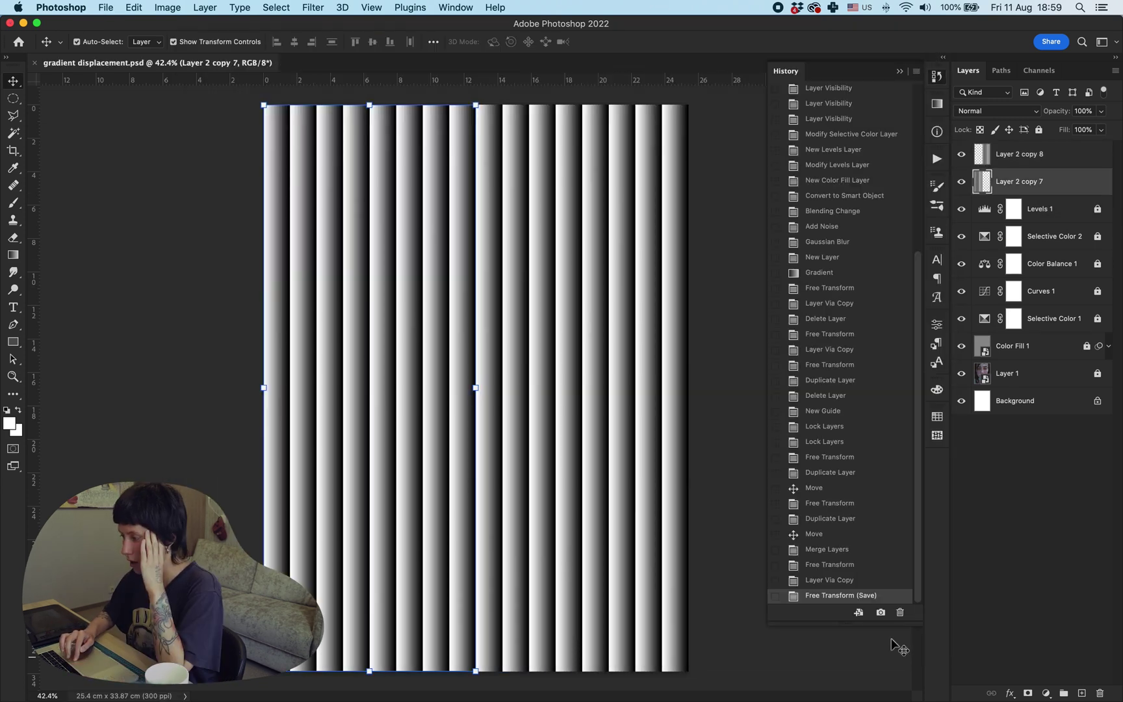
left_click(857, 611)
left_click(243, 68)
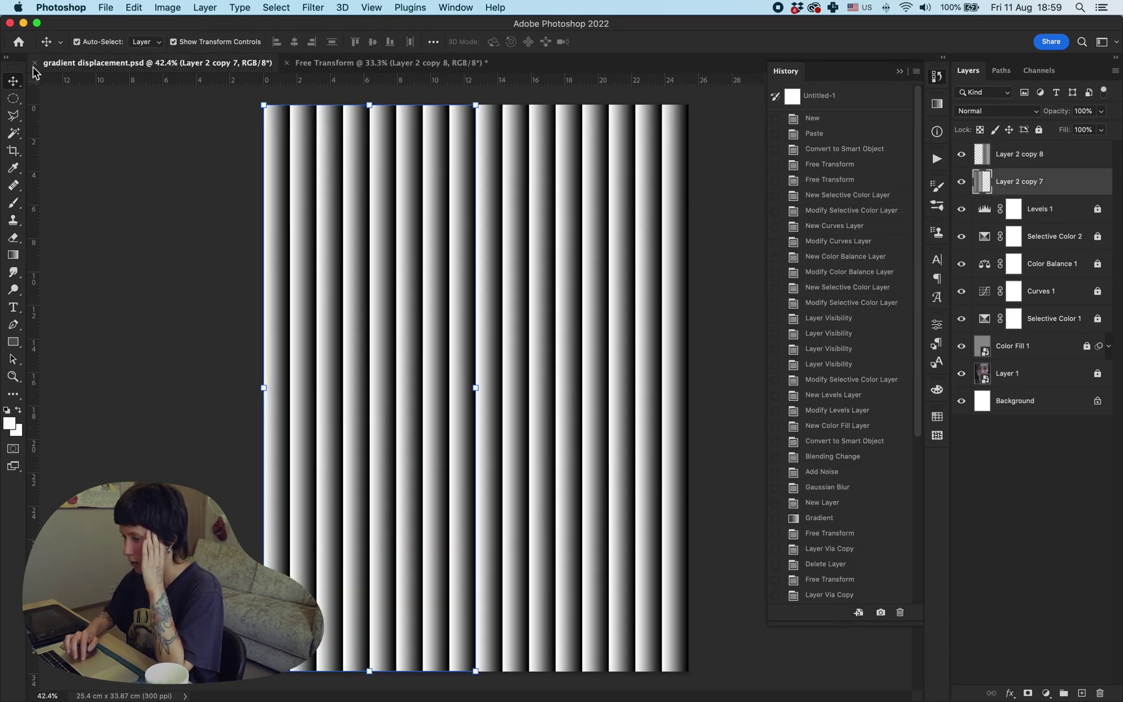
In gradient displacement.psd, unlock and delete all layers from Levels 1 down to Layer 1, keeping the gradient strips and Background
left_click(1053, 221)
left_click(1087, 375, "shift")
left_click(1038, 131)
key("Delete")
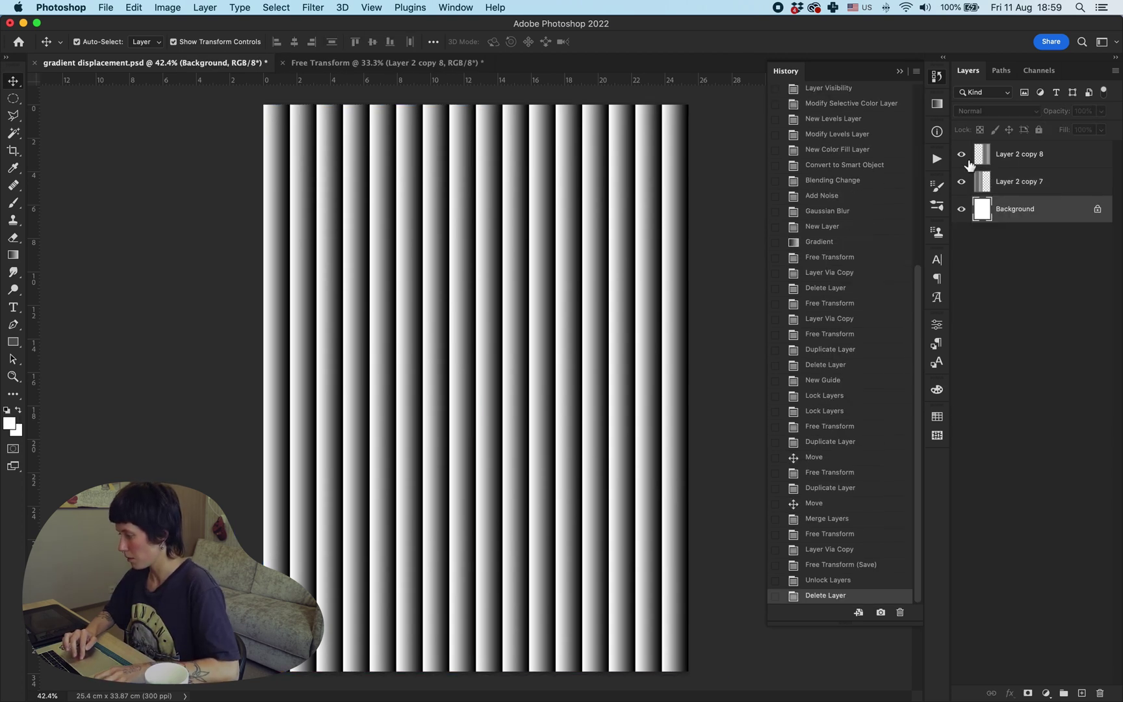
In the duplicated document, delete the two gradient strip layers above Levels 1
left_click(416, 63)
key("Delete")
key("Delete")
Save the duplicated portrait document in the Dropbox folder as 2023.08.11_1.0.psd
key("super+s")
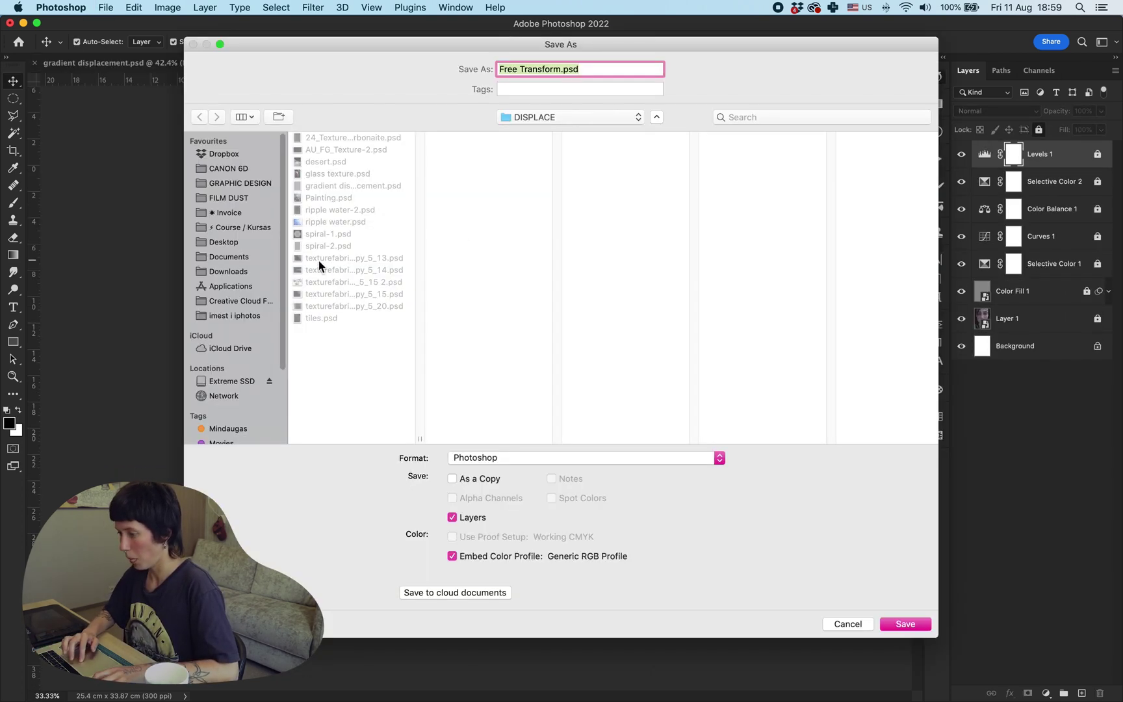
left_click(209, 150)
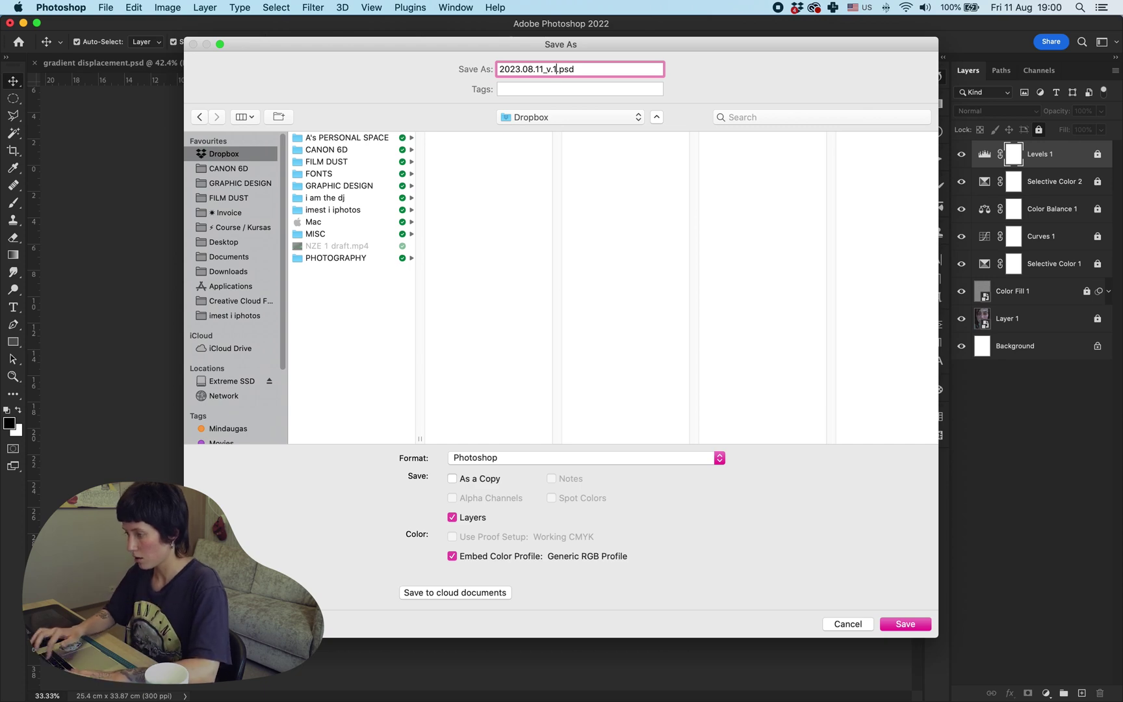
left_click(913, 625)
left_click(184, 62)
left_click(322, 63)
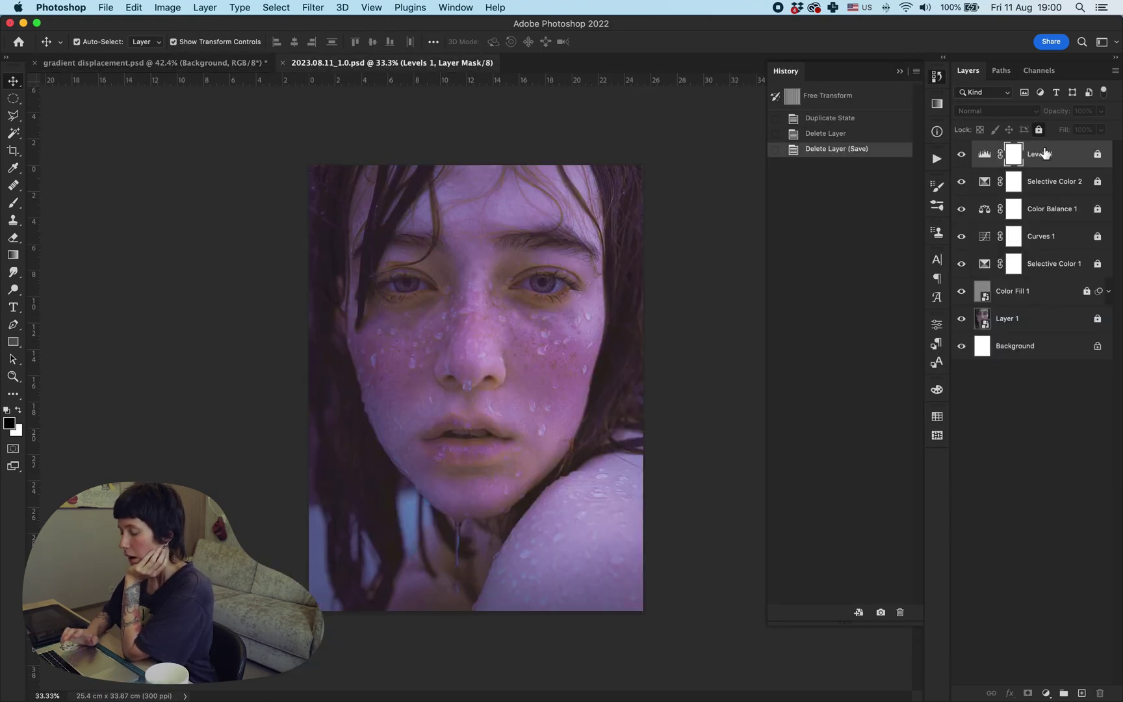
Unlock the portrait's Layer 1 and apply the Displace filter to it, using gradient displacement.psd from the DISPLACE folder as the map
left_click(1049, 316)
key("super+slash")
left_click(312, 7)
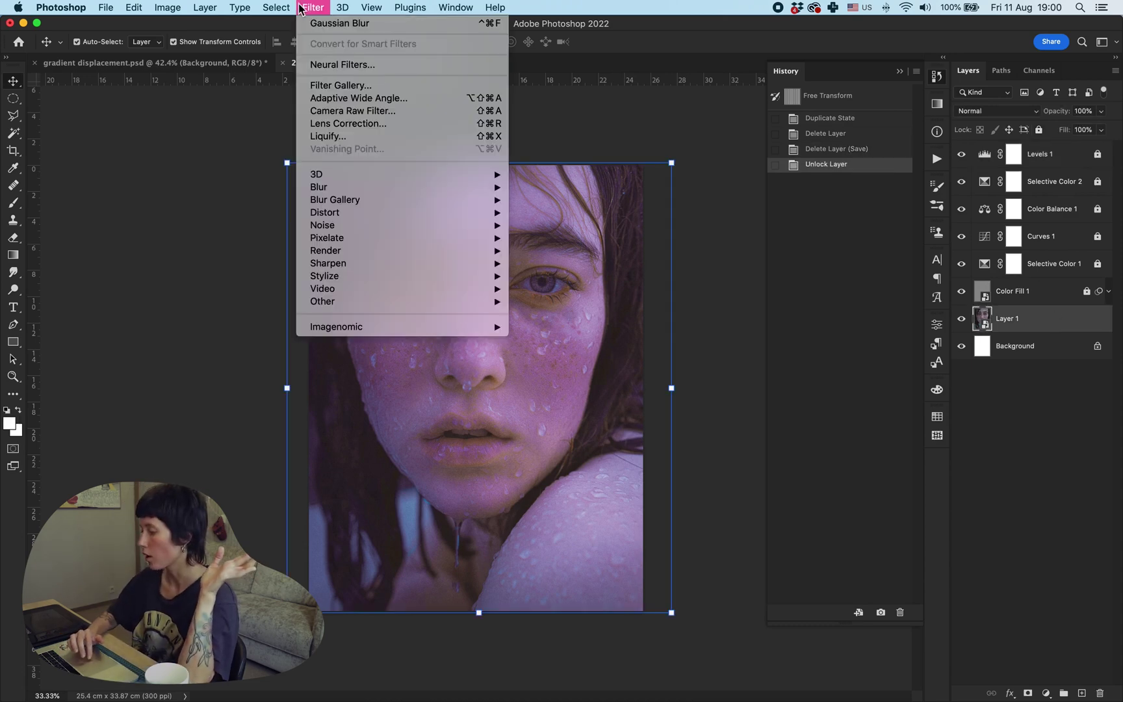
mouse_move(368, 214)
left_click(538, 211)
left_click(694, 258)
left_click(280, 164)
double_click(350, 128)
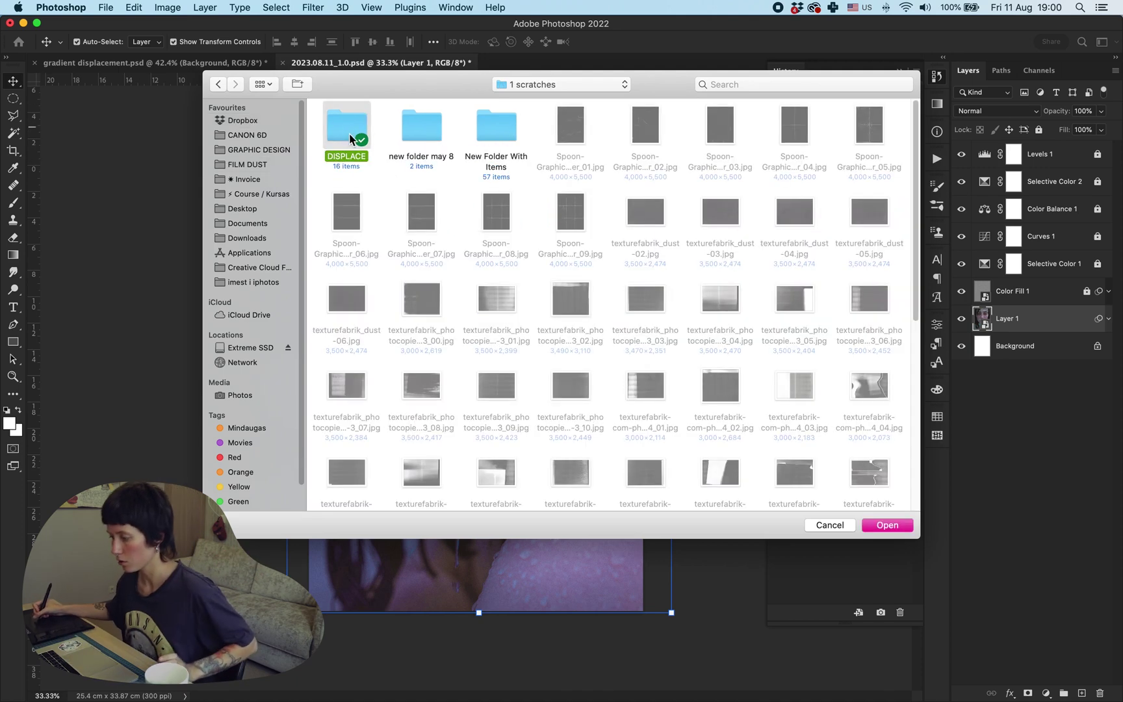
double_click(350, 129)
left_click(646, 140)
double_click(645, 140)
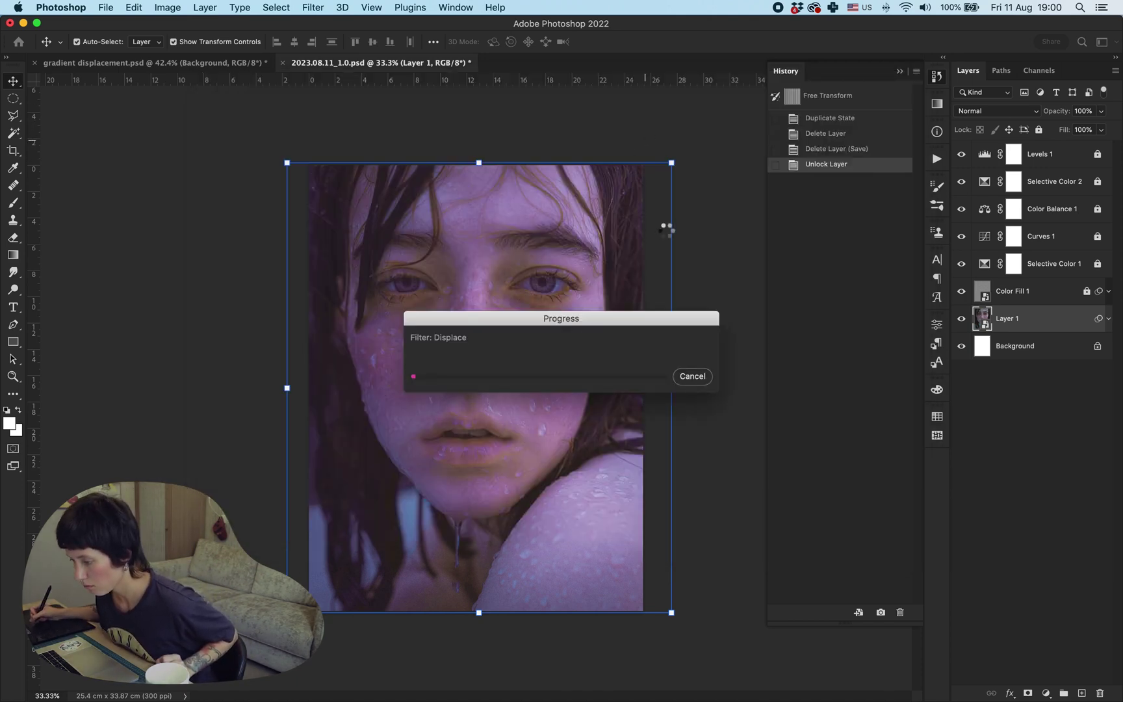
left_click_drag(464, 323, 543, 379)
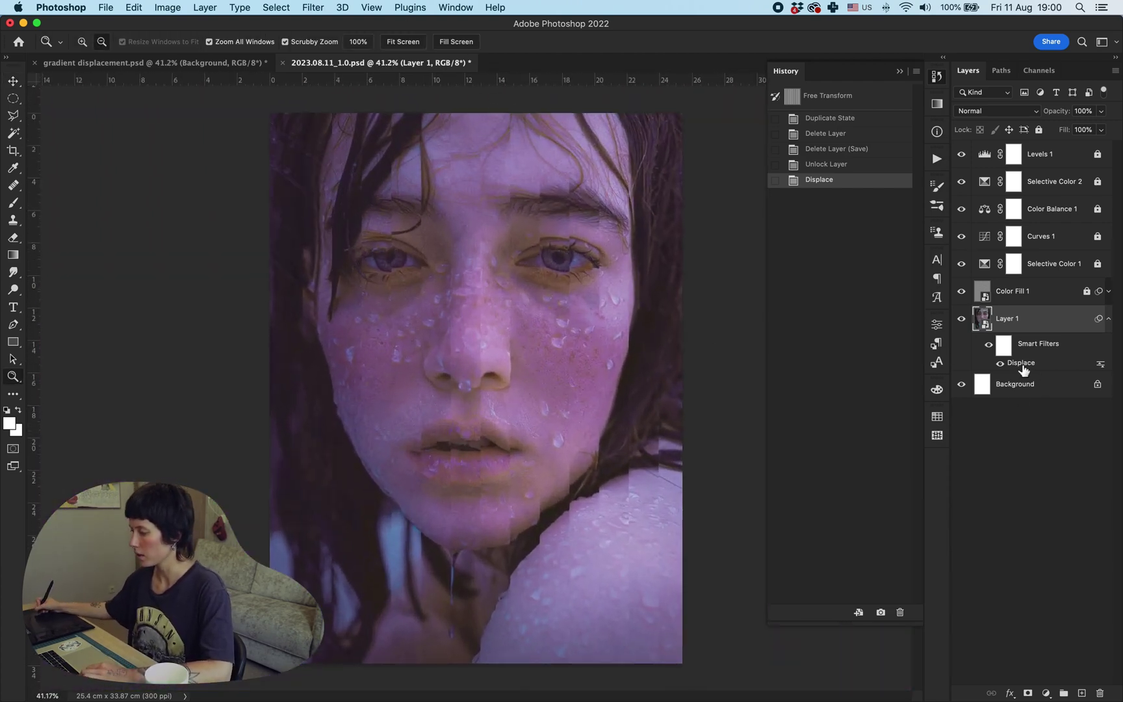
Reapply the Displace filter on Layer 1 with edited settings and gradient displacement.psd as its map, and delete the Displace smart filter
double_click(1024, 368)
key("Return")
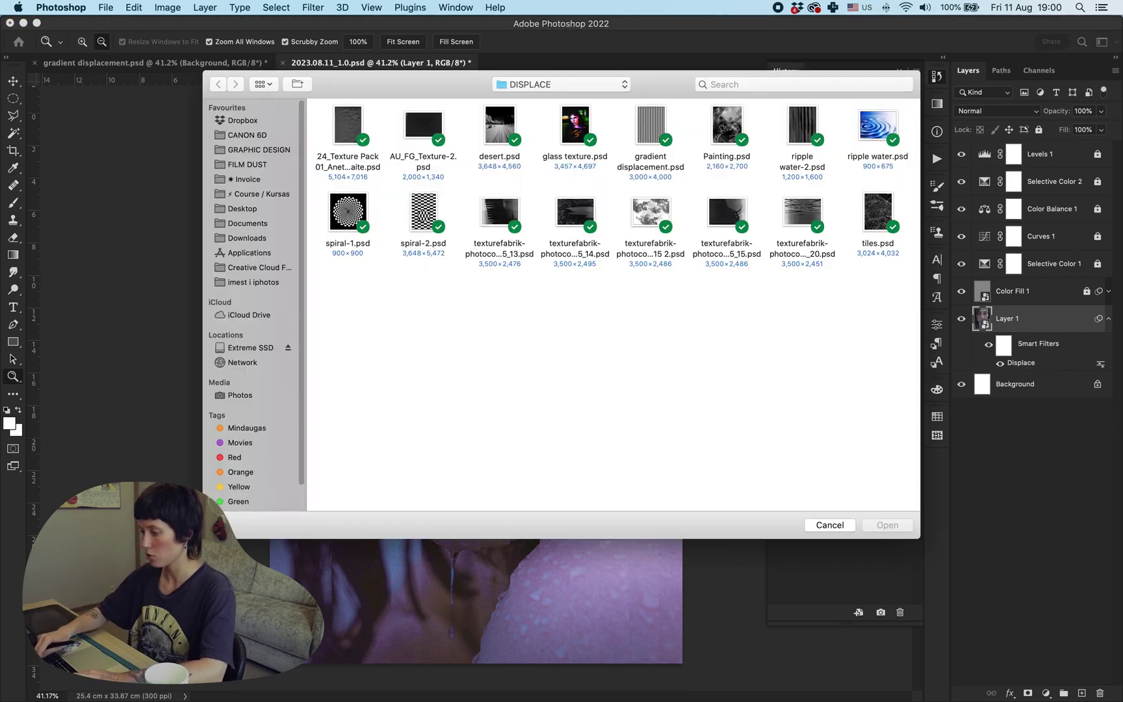
double_click(662, 137)
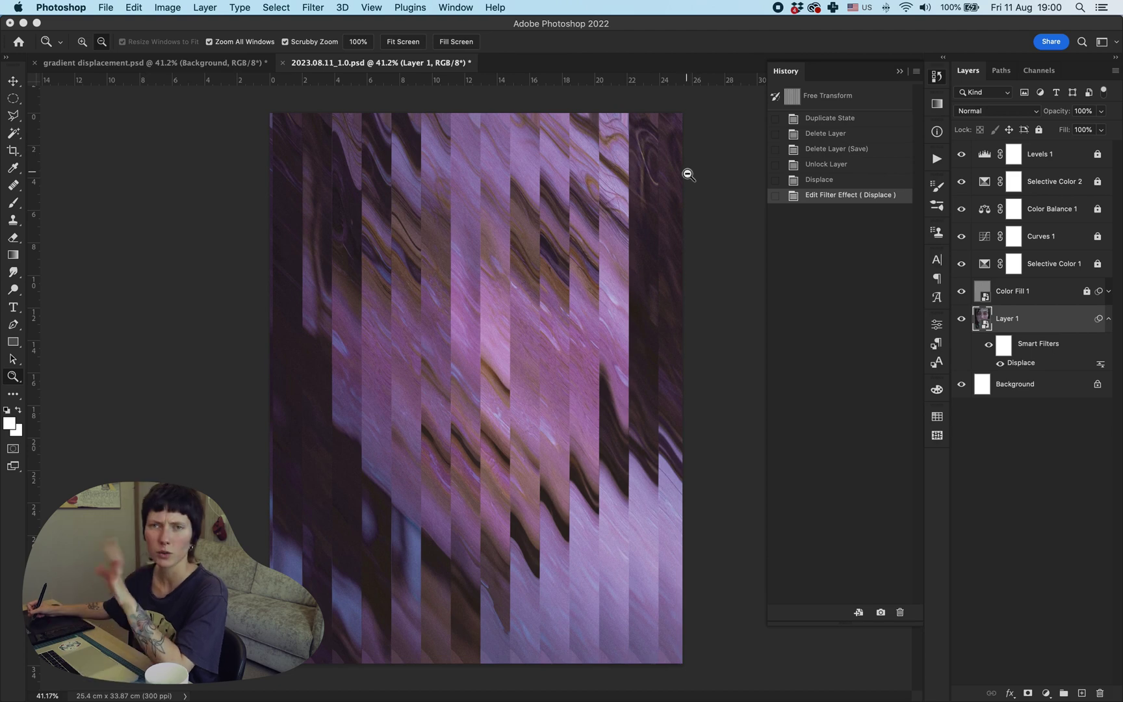
right_click(1018, 374)
left_click(985, 396)
Open the Filter Gallery for Layer 1, switch the effect from Glass to Diffuse Glow, and set its Glow Amount to 9
left_click(342, 7)
left_click(341, 86)
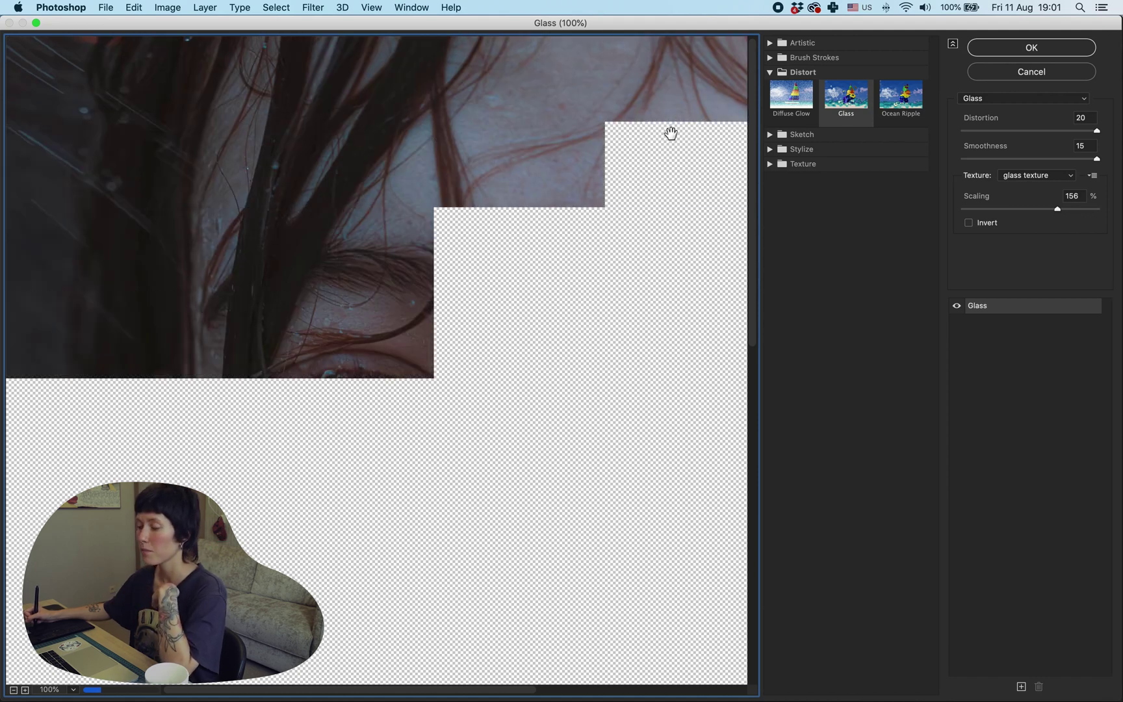
left_click(13, 690)
left_click(13, 689)
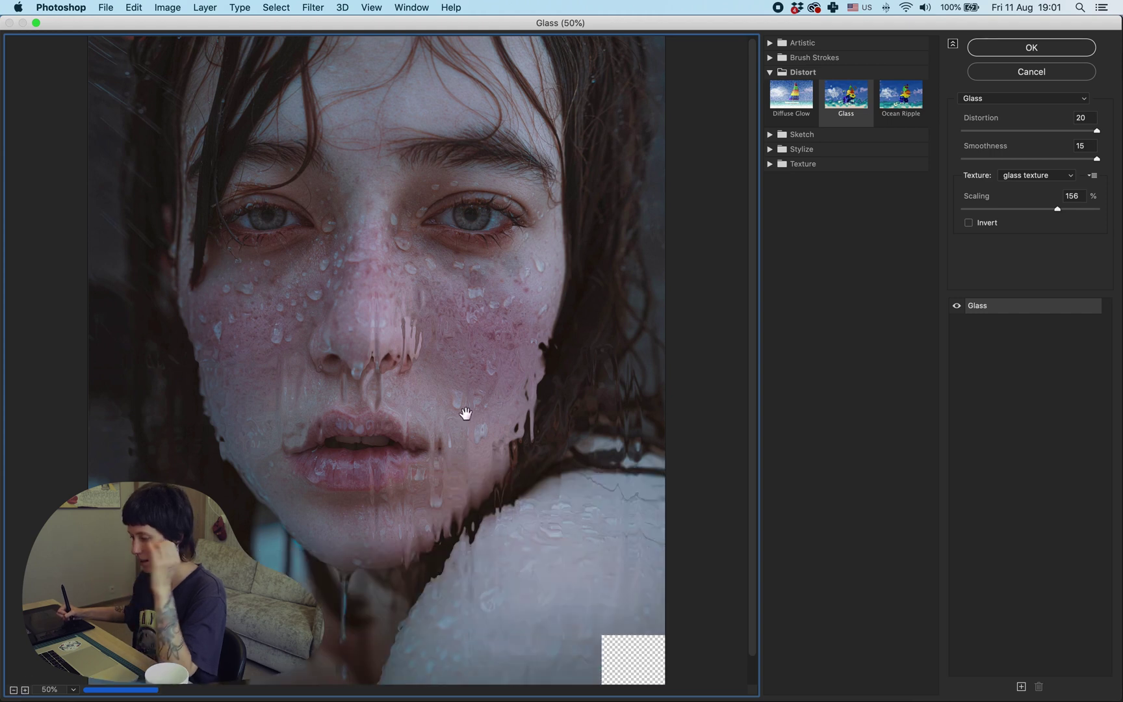
left_click(790, 95)
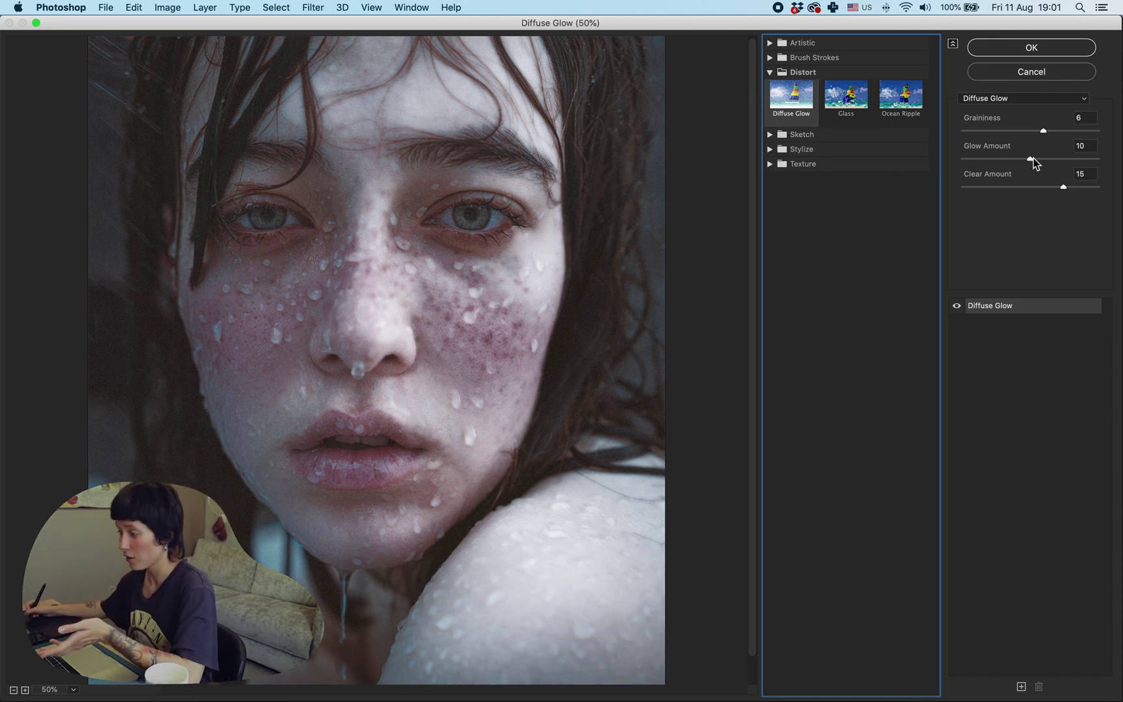
mouse_move(1031, 159)
left_mouse_down()
mouse_move(996, 163)
mouse_move(1049, 165)
mouse_move(1021, 174)
left_mouse_up()
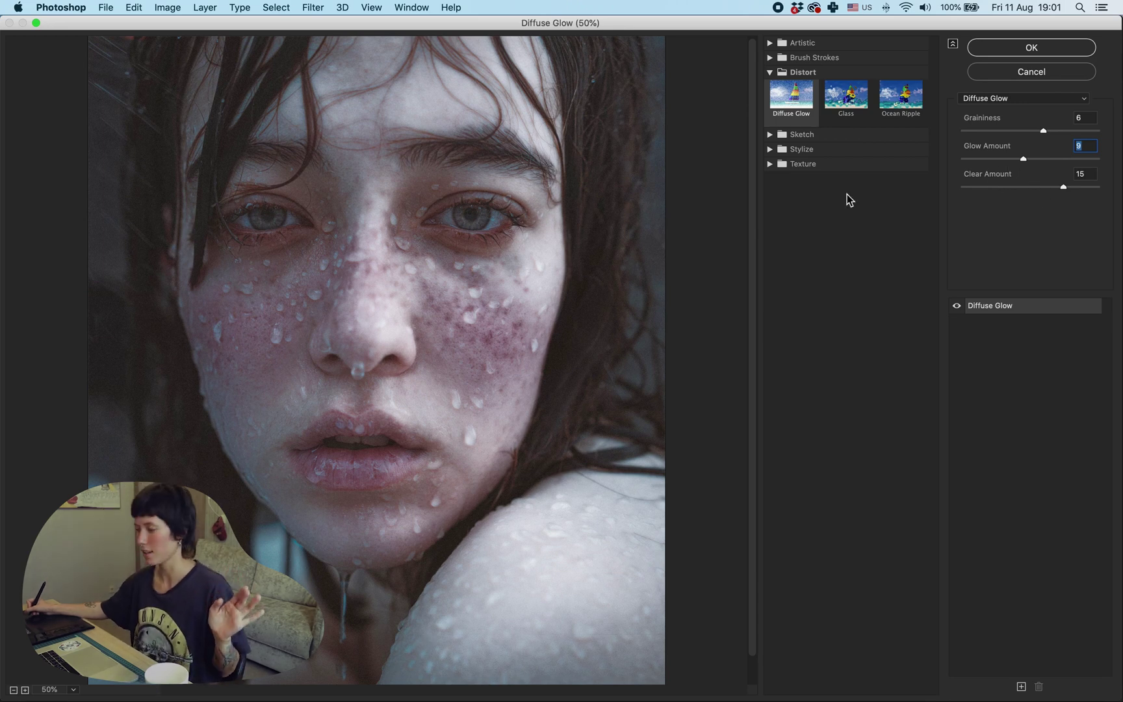
Add a Glass effect above Diffuse Glow and load gradient displacement.psd as its texture
left_click(1020, 687)
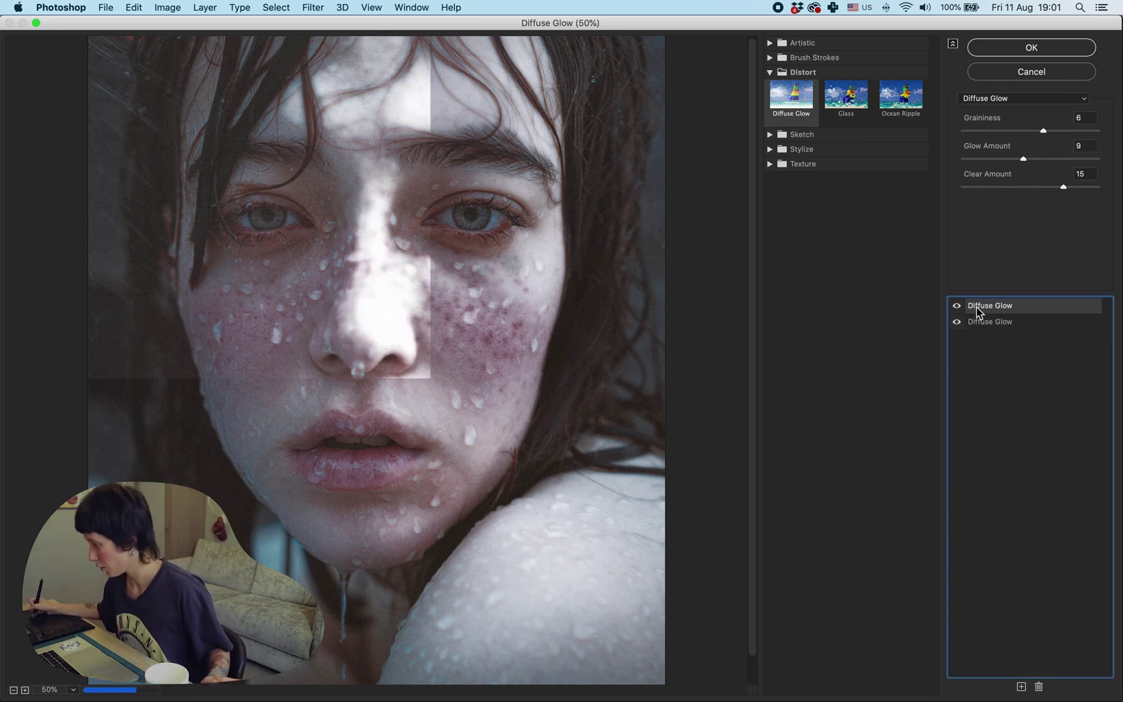
left_click(845, 95)
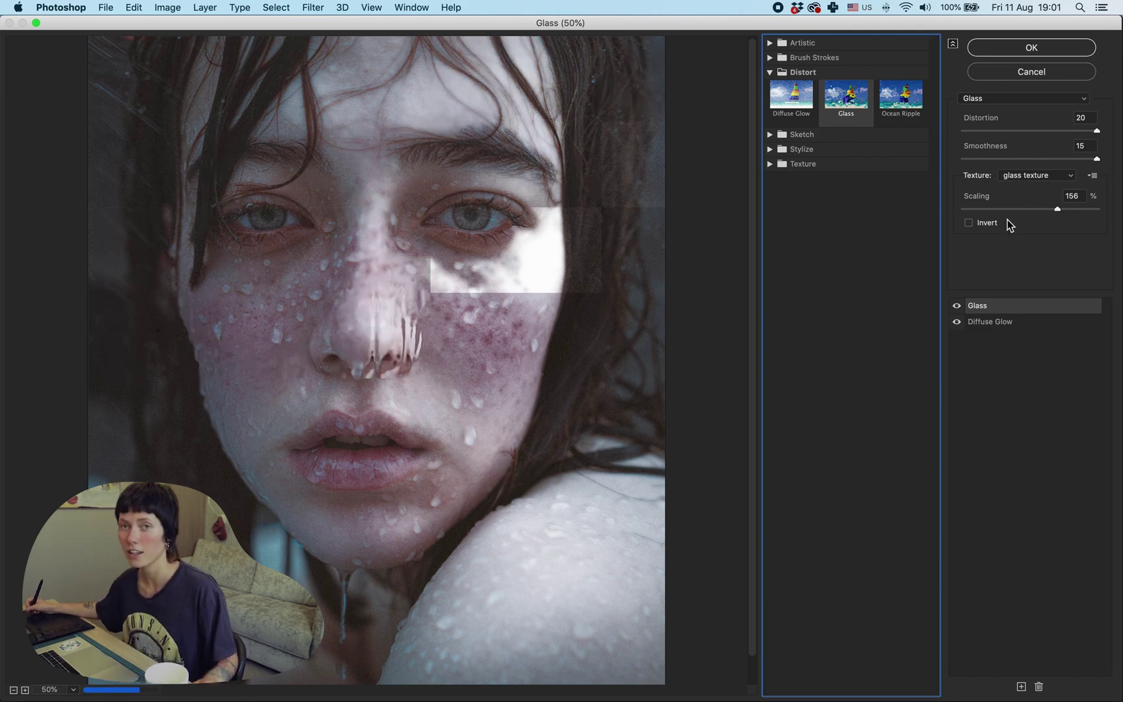
left_click(1092, 176)
left_click(1040, 189)
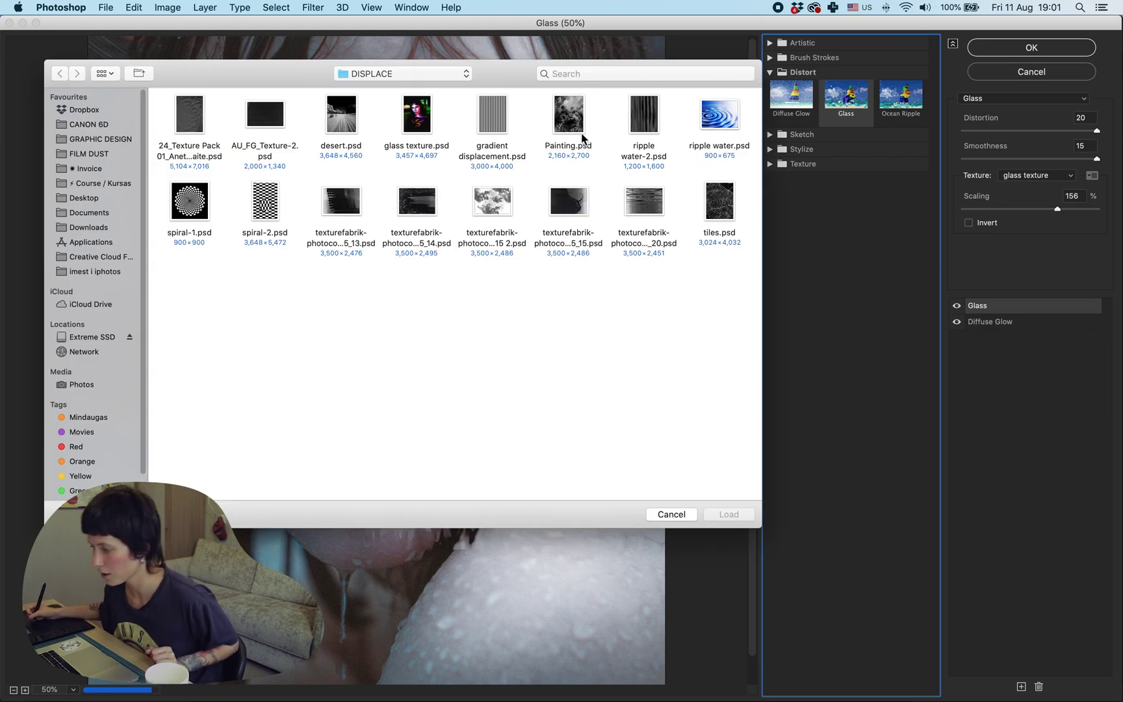
double_click(492, 123)
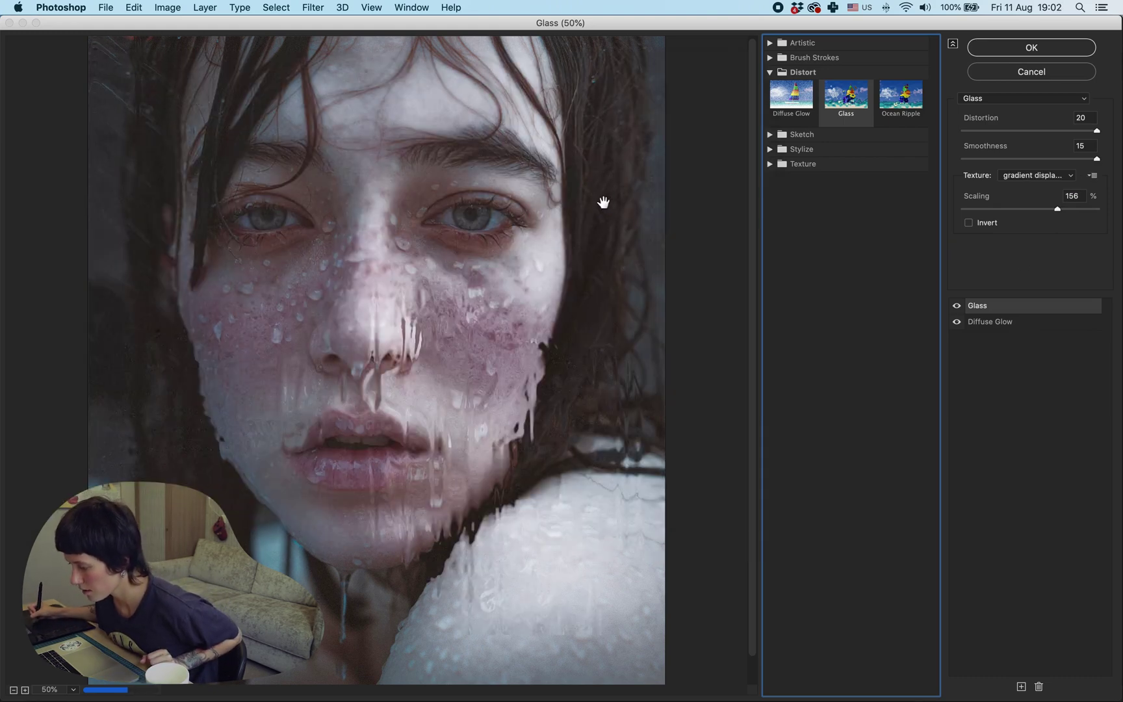
Try several scaling values for the Glass texture, ending at 101%
key("super+minus")
left_click(1028, 210)
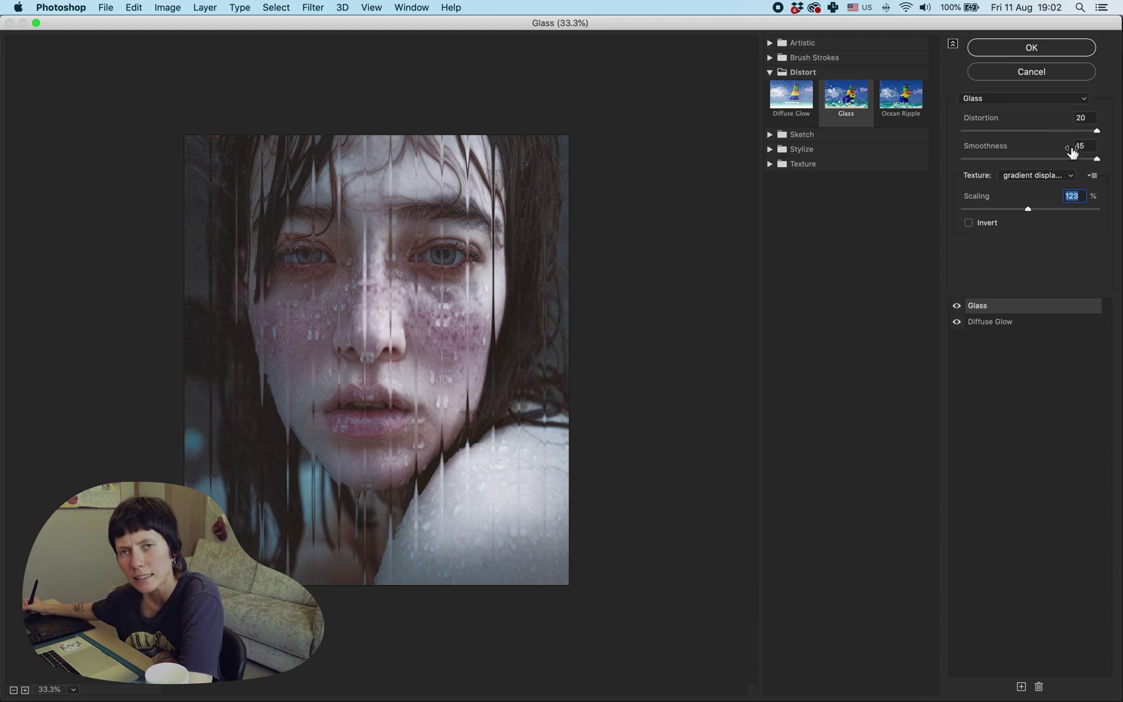
left_click(1067, 210)
left_click(989, 209)
left_click(1008, 209)
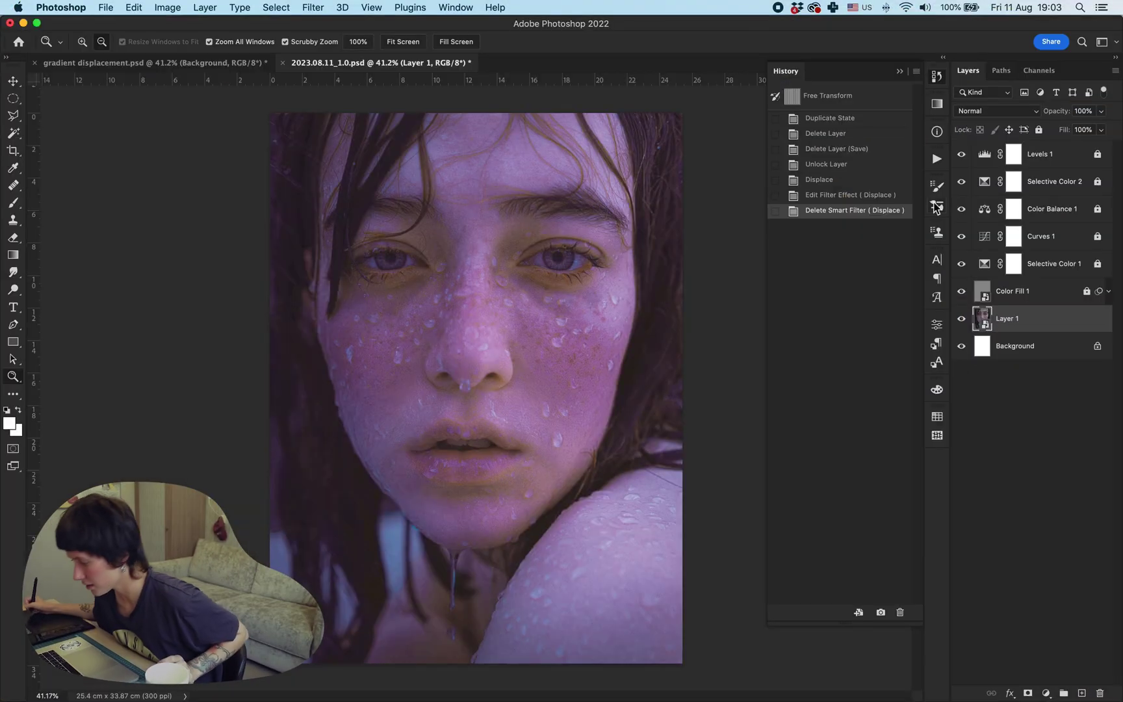
Apply the Filter Gallery to Layer 1, and delete its smart filter
left_click(313, 7)
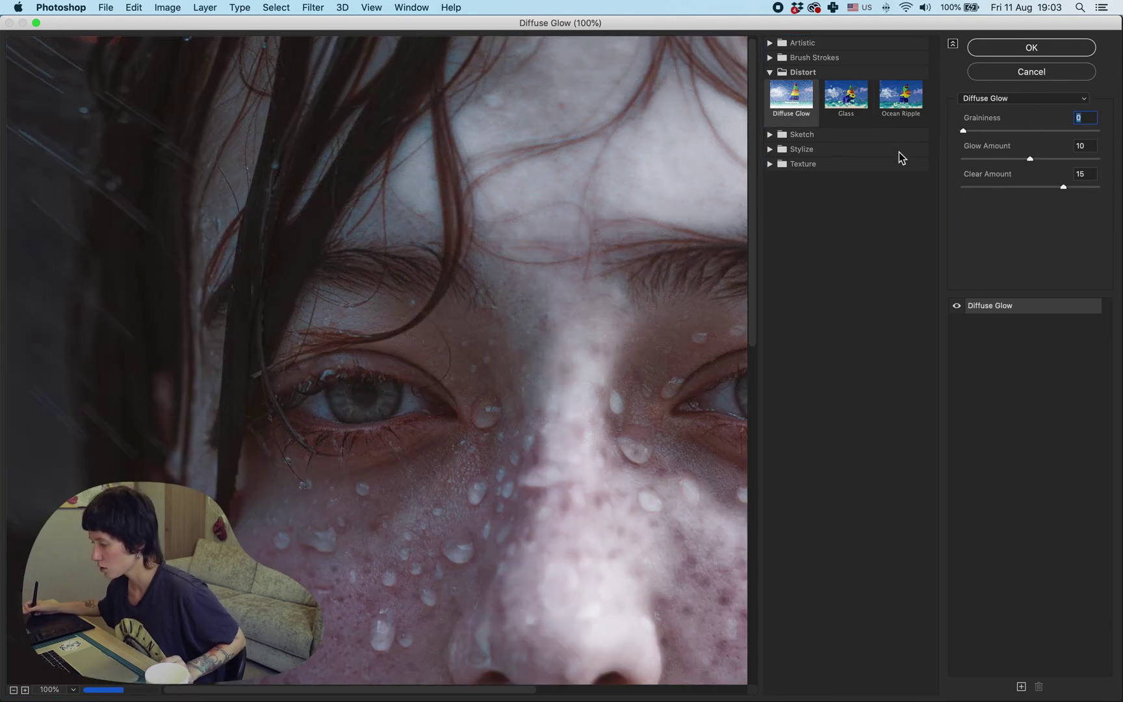
key("Return")
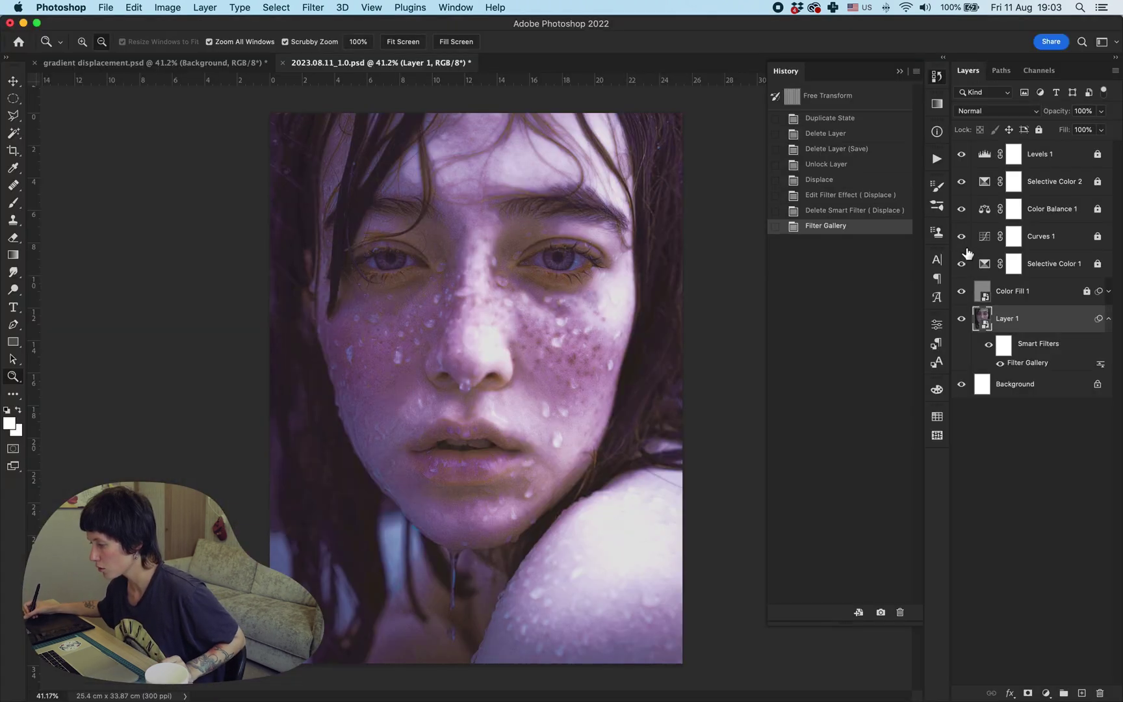
left_click(987, 345)
right_click(1018, 364)
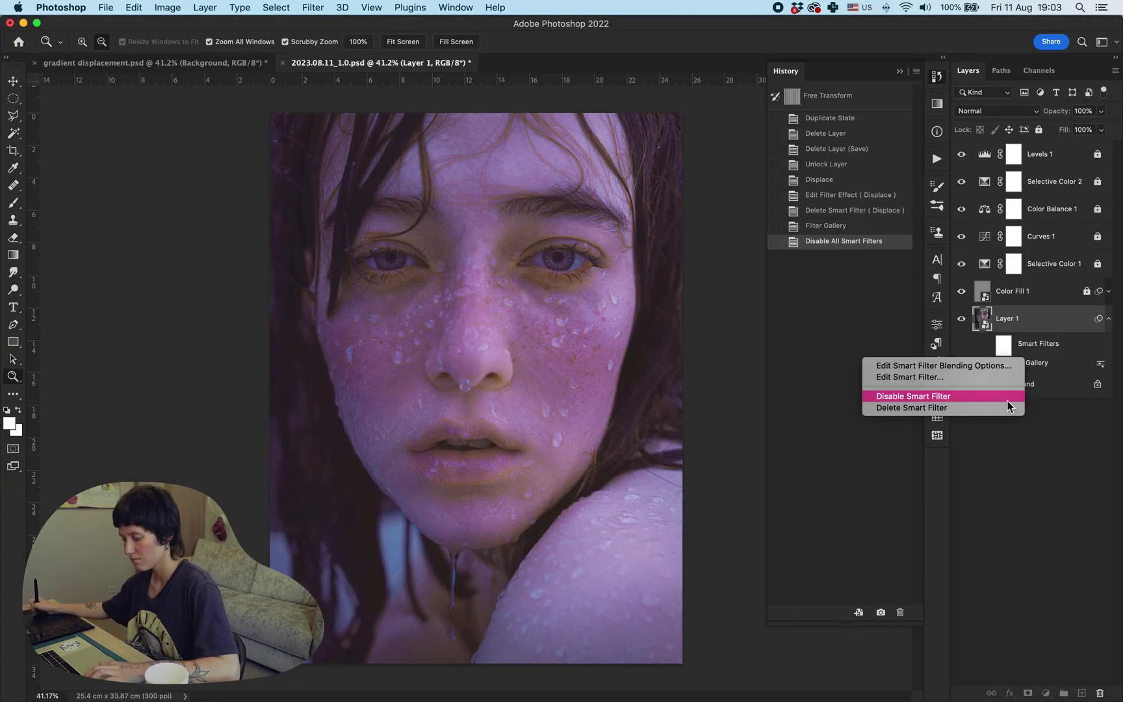
left_click(911, 408)
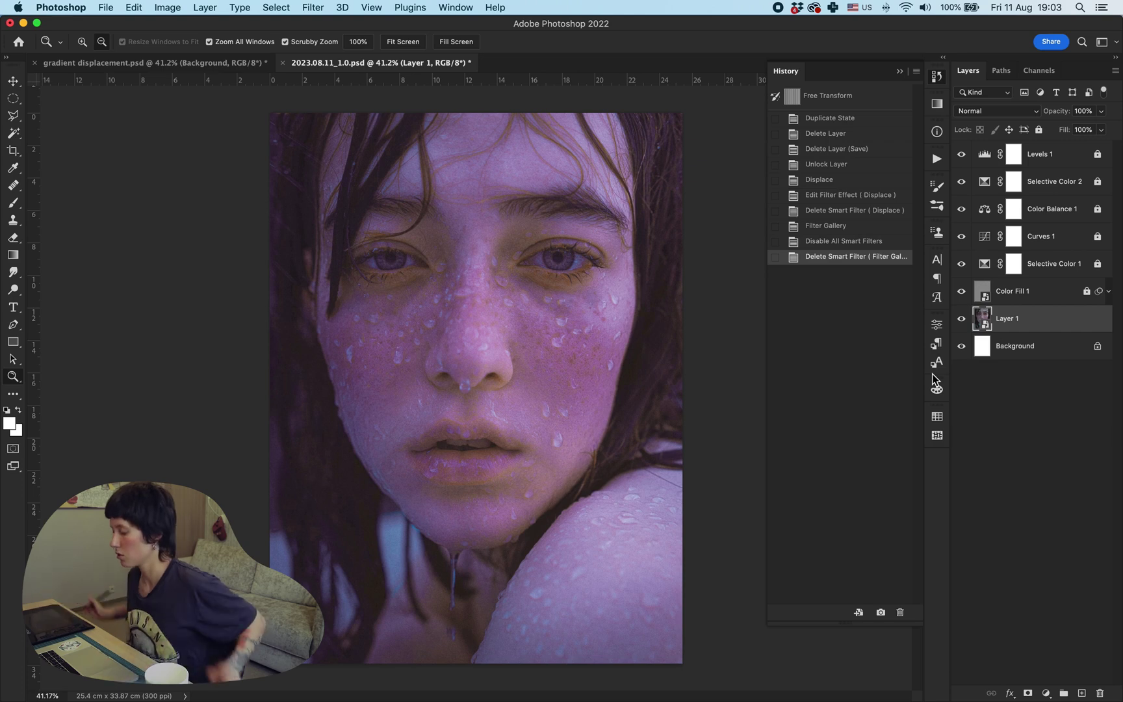
In gradient displacement.psd, squeeze both gradient strip layers into the left half of the canvas and place a duplicate set in the right half
key("ctrl+Tab")
left_click(1018, 182)
left_click(1018, 156, "shift")
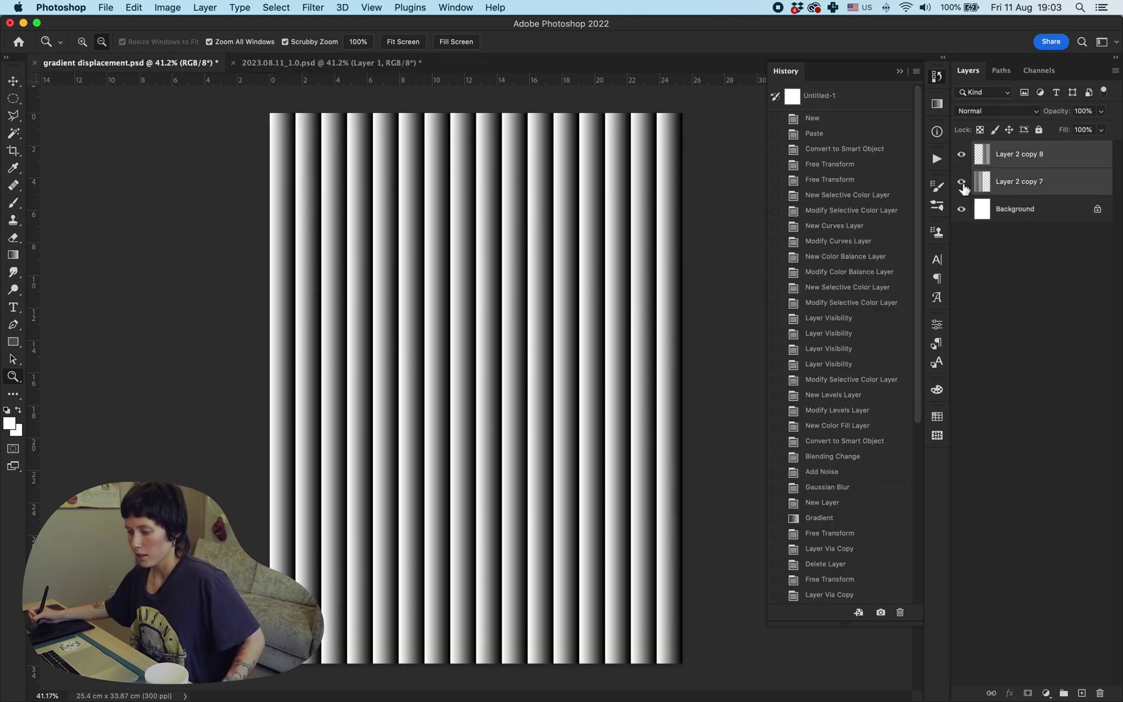
key("super+t")
left_click_drag(682, 388, 476, 380)
key("Return")
key("super+j")
key("super+t")
left_click_drag(423, 350, 629, 350)
key("Return")
Select all four gradient strip layers and convert them into one smart object
left_click(1064, 238, "shift")
right_click(1042, 177)
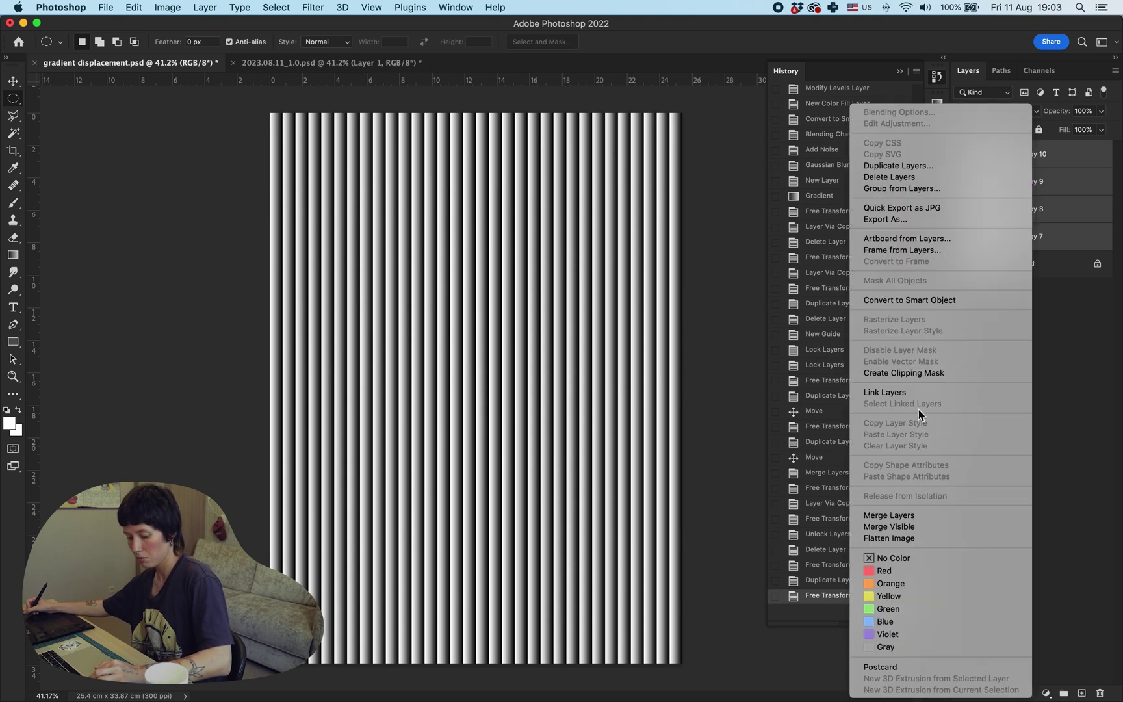
left_click(909, 301)
Use Liquify on the stripes smart object to push the straight stripes into wavy lines across the canvas
left_click(323, 7)
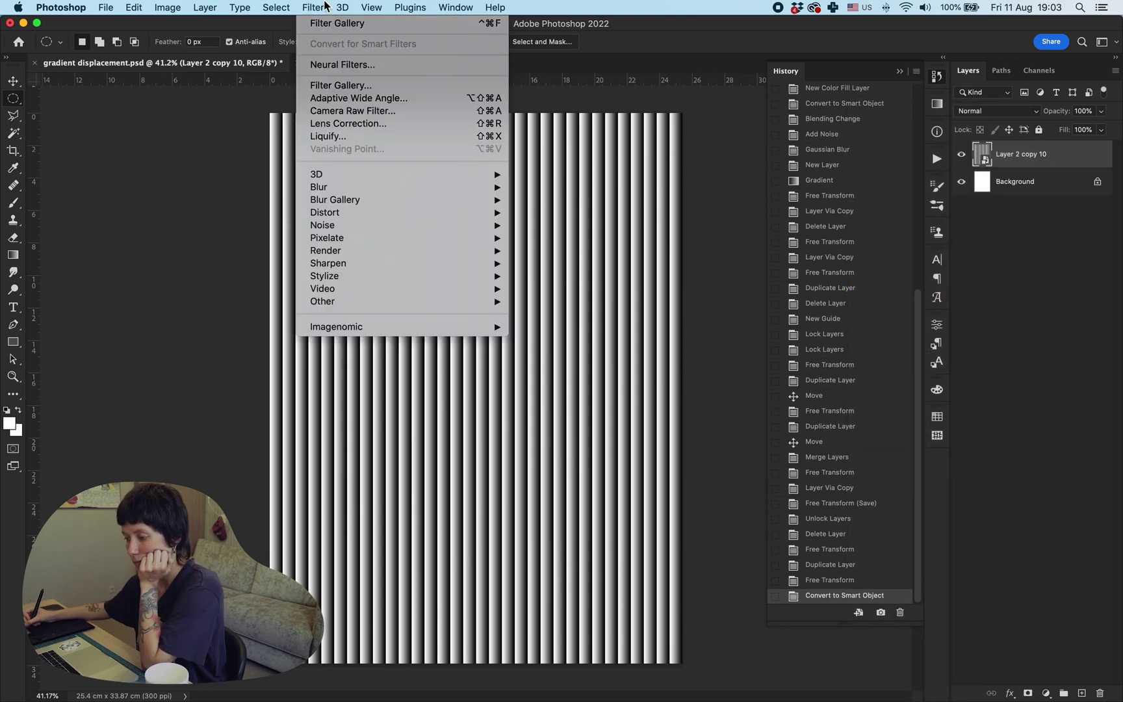
left_click(341, 137)
mouse_move(709, 84)
left_mouse_down()
mouse_move(266, 312)
mouse_move(273, 604)
mouse_move(709, 594)
left_mouse_up()
mouse_move(638, 248)
left_mouse_down()
mouse_move(521, 55)
mouse_move(440, 163)
left_mouse_up()
left_click(1008, 674)
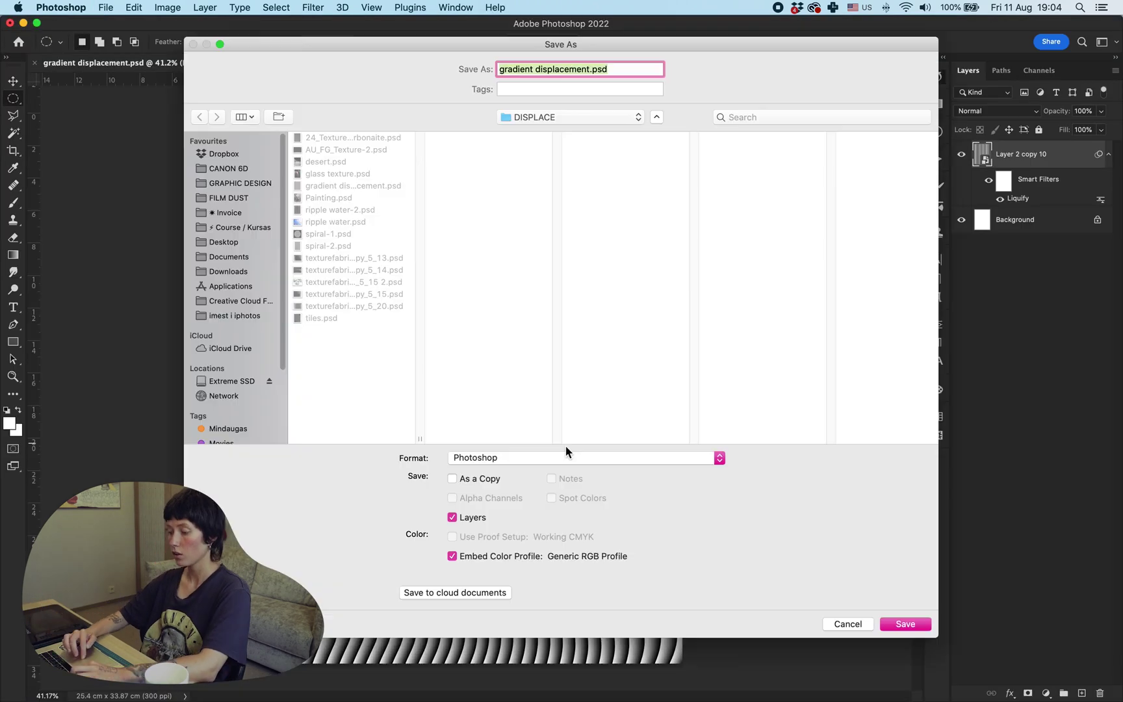
Save the striped document as wavy gradient displacement.psd in the DISPLACE folder
key("Left")
type("wavy")
key("Return")
In the portrait document, open the Glass filter for Layer 1 and load wavy gradient displacement.psd as its texture
left_click(409, 63)
left_click(313, 7)
left_click(347, 81)
left_click(1091, 176)
left_click(1065, 191)
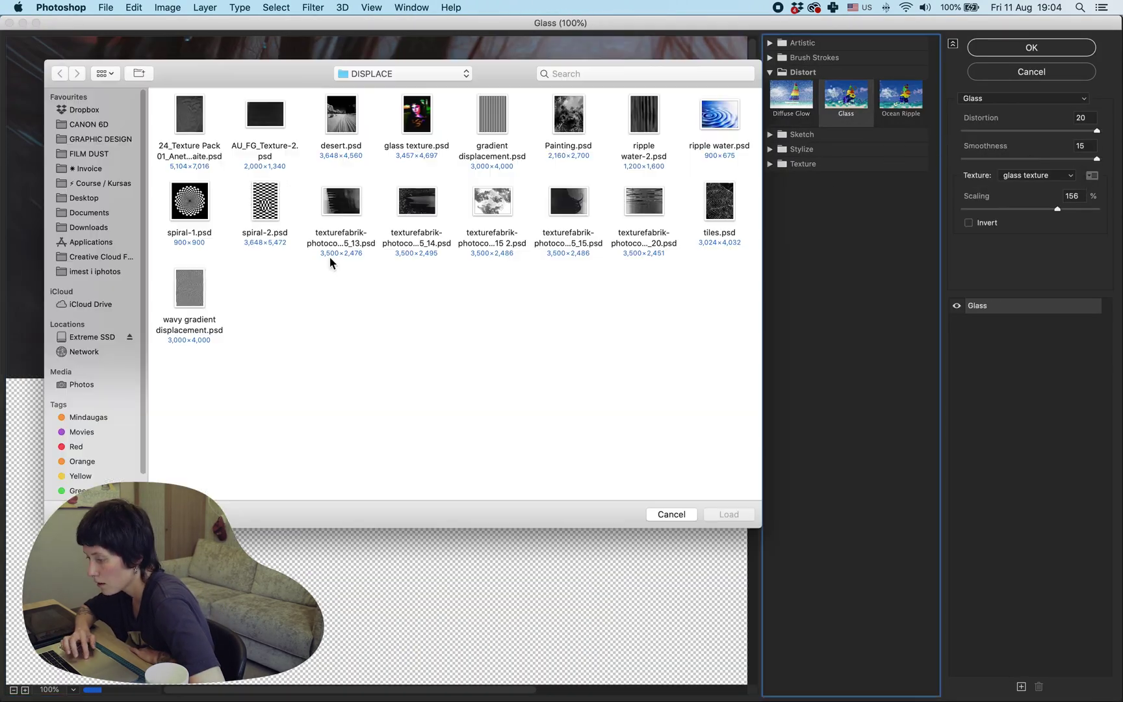
double_click(193, 296)
left_click(14, 690)
left_click(13, 689)
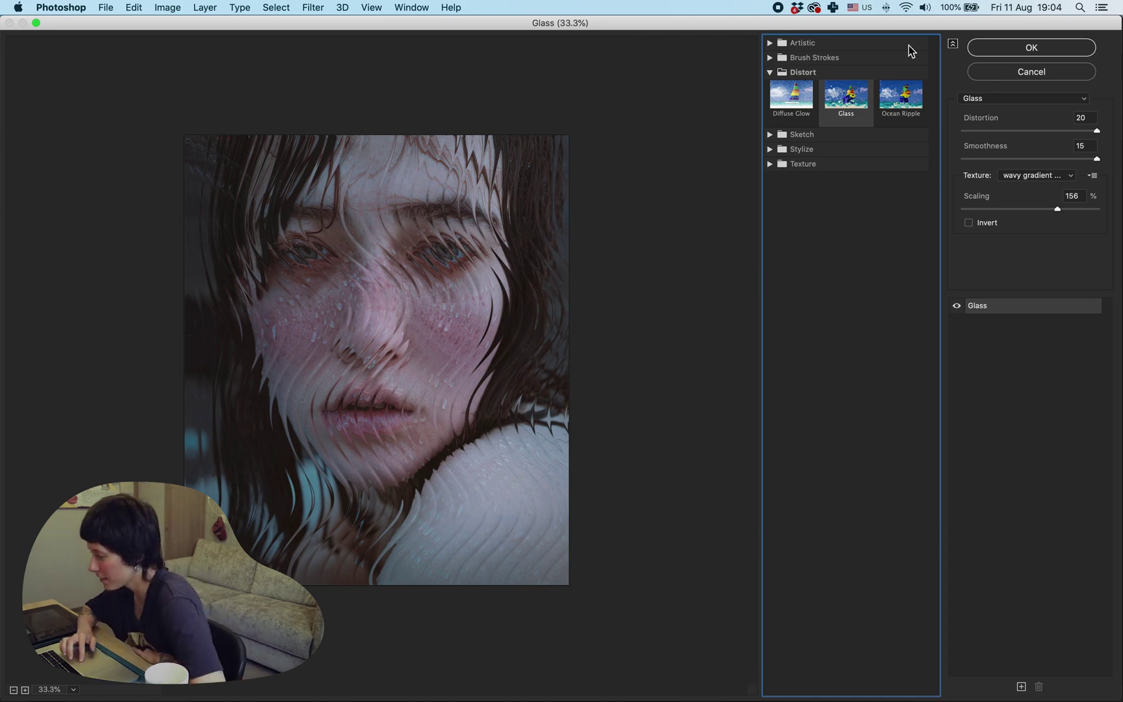
Invert the Glass texture, lower its scaling, and apply the filter to Layer 1
left_click(968, 222)
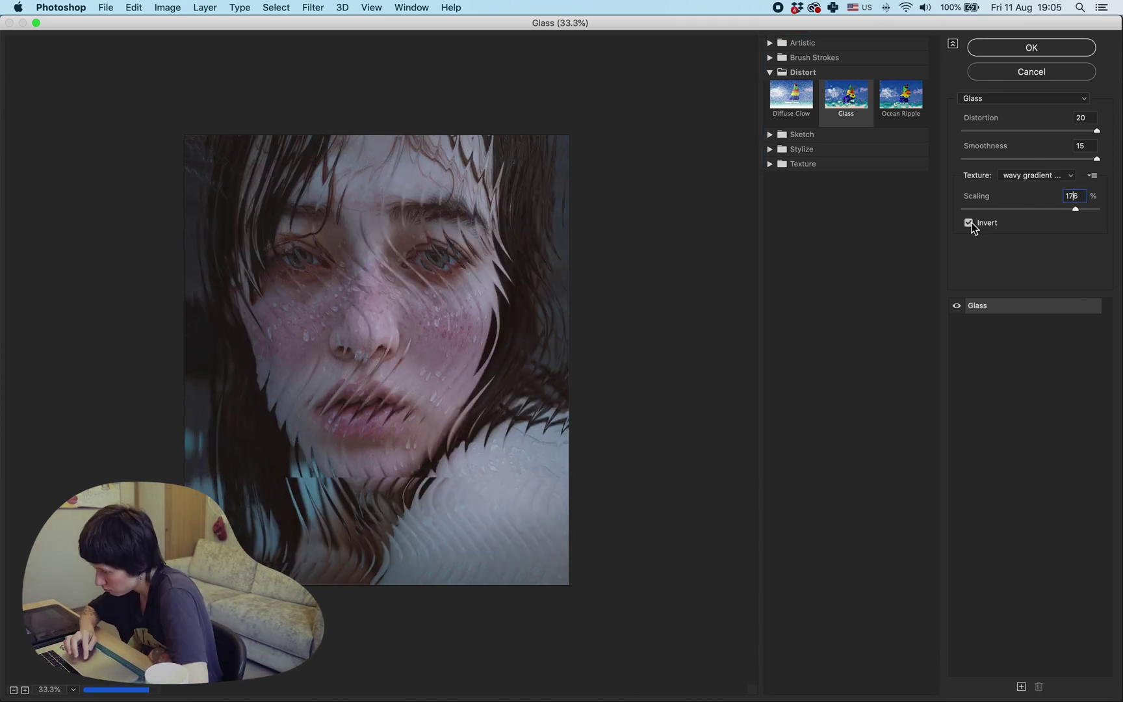
left_click_drag(1057, 209, 985, 210)
type("100")
key("shift+Up")
key("shift+Up")
left_click(1031, 48)
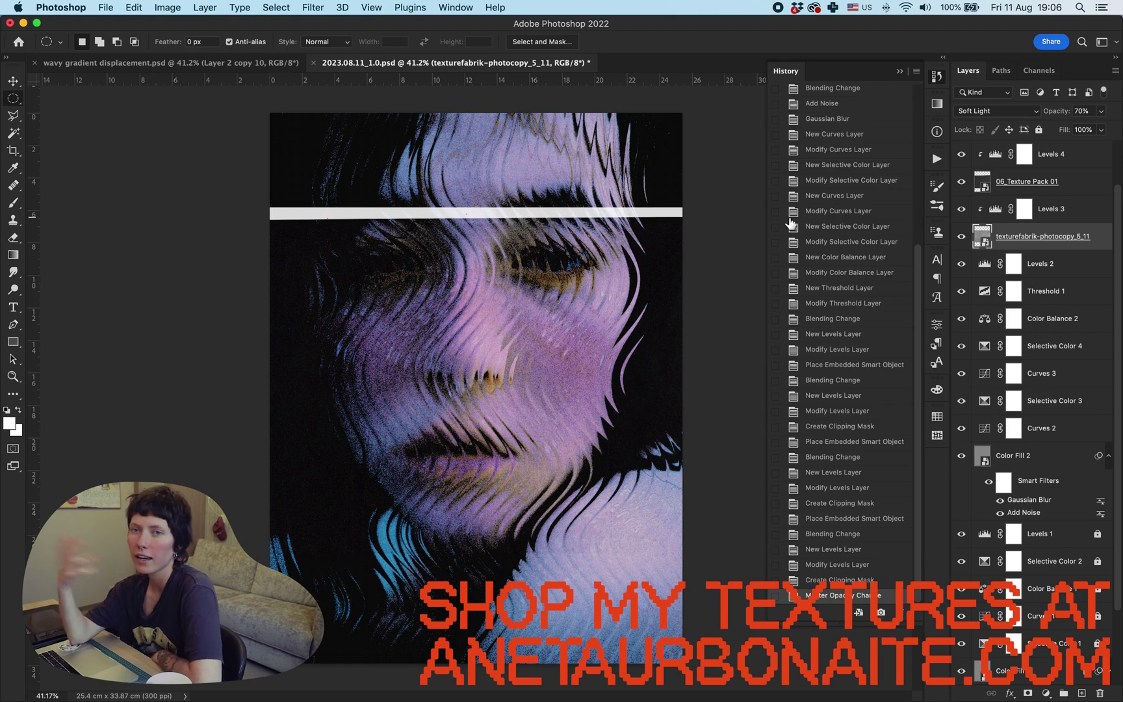
Rotate the three texture layers and their Levels adjustments 90° and scale them to 130.84% width and 127.32% height to cover the canvas
right_click(985, 209)
left_click(1021, 190)
scroll(1057, 231, "up", 3)
left_click(1059, 155)
left_click(1048, 296, "shift")
key("super+t")
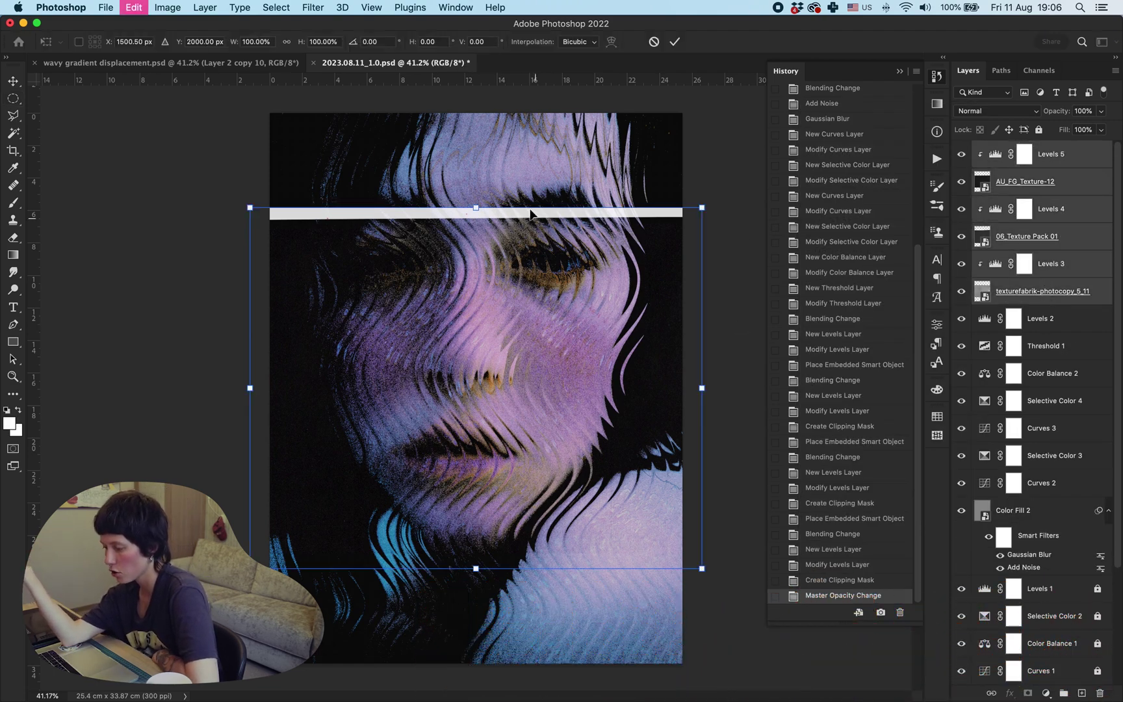
left_click_drag(480, 176, 679, 361)
left_click_drag(656, 162, 705, 92)
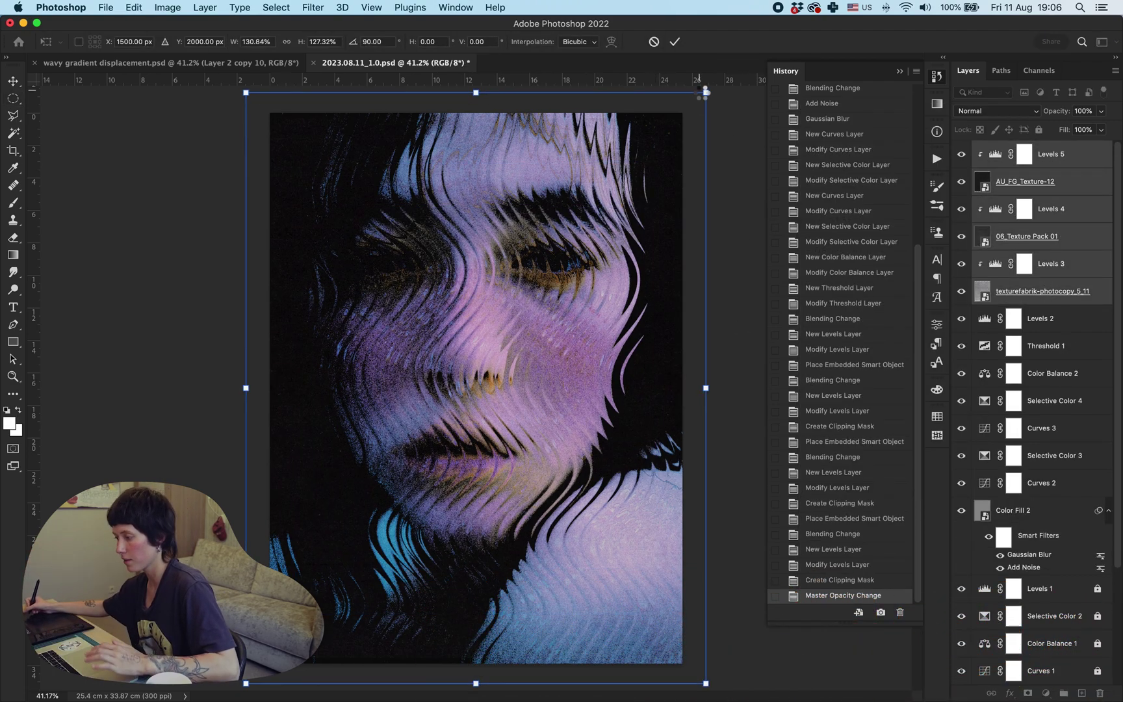
key("Return")
Stretch the texturefabrik-photocopy_5_11 layer beyond the canvas's upper edge and adjust the transform of AU_FG_Texture-12
left_click(1038, 519)
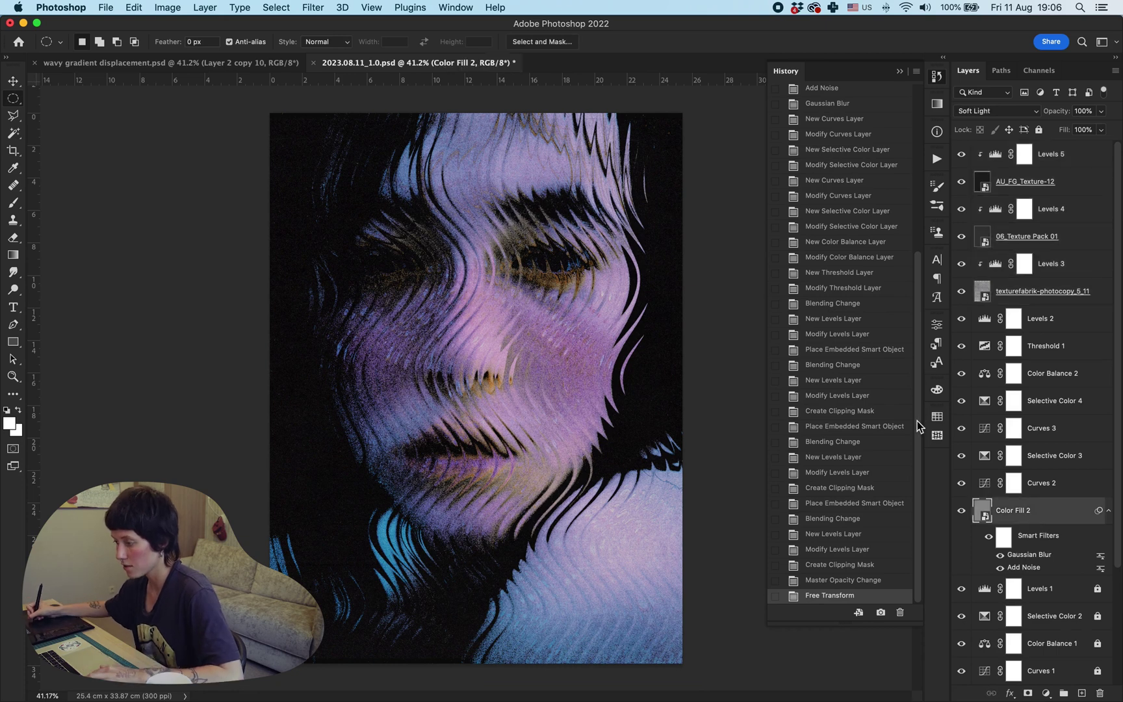
left_click(1006, 294)
key("super+t")
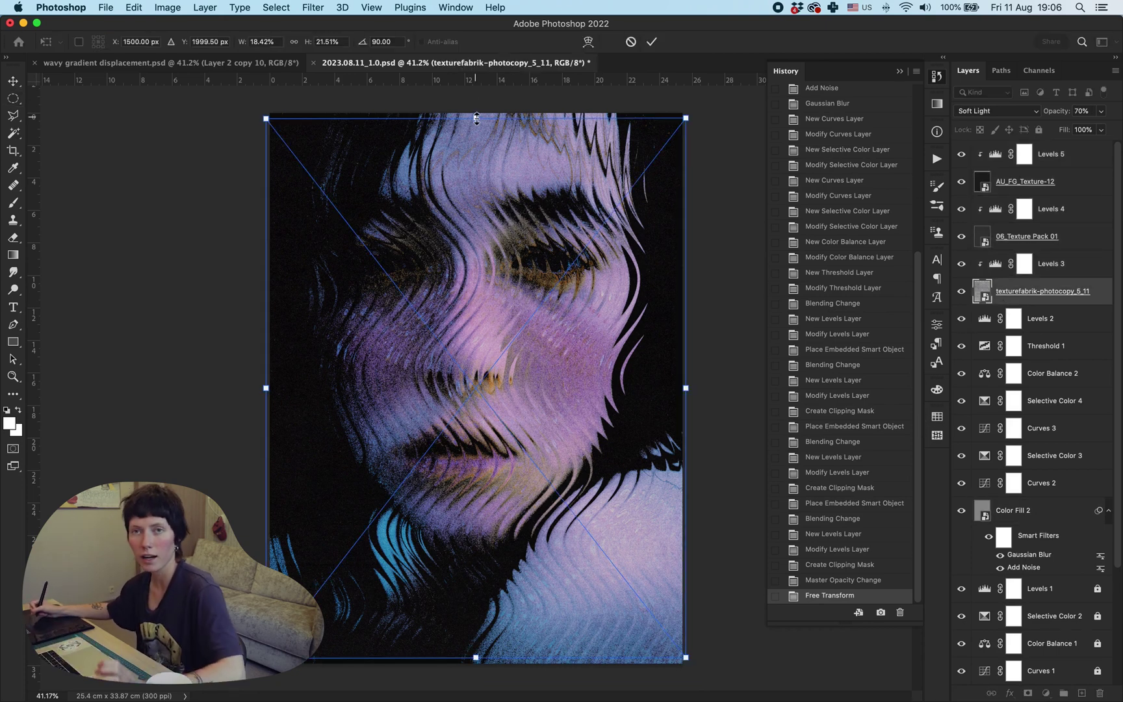
left_click_drag(476, 118, 476, 104)
key("Return")
left_click(986, 184)
key("super+t")
key("Return")
Compare the portrait with the texture layers, Threshold 1 and Color Balance 2 hidden and shown
left_click_drag(964, 292, 968, 260)
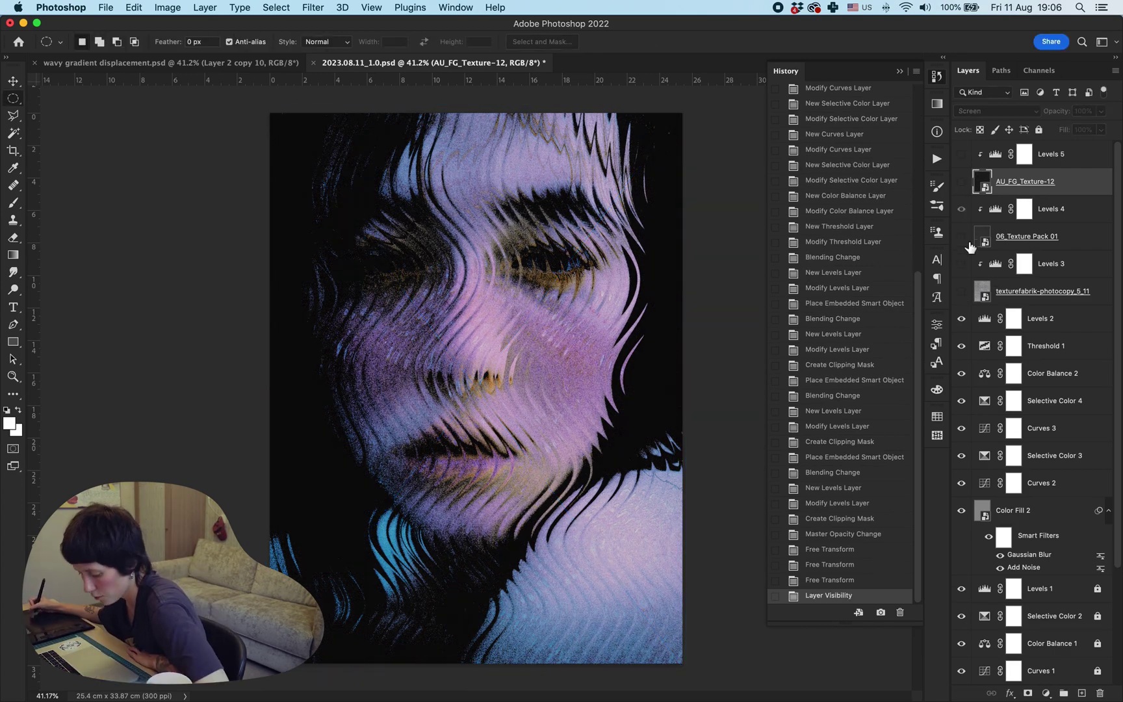
left_click(961, 154)
left_click(960, 182)
left_click(960, 235)
left_click(961, 291)
left_click(961, 263)
left_click(962, 346)
left_click(962, 347)
left_click(963, 375)
left_click(962, 375)
Check the portrait with Color Fill 2 hidden and shown, and delete that layer
double_click(961, 511)
left_click(1041, 515)
key("Delete")
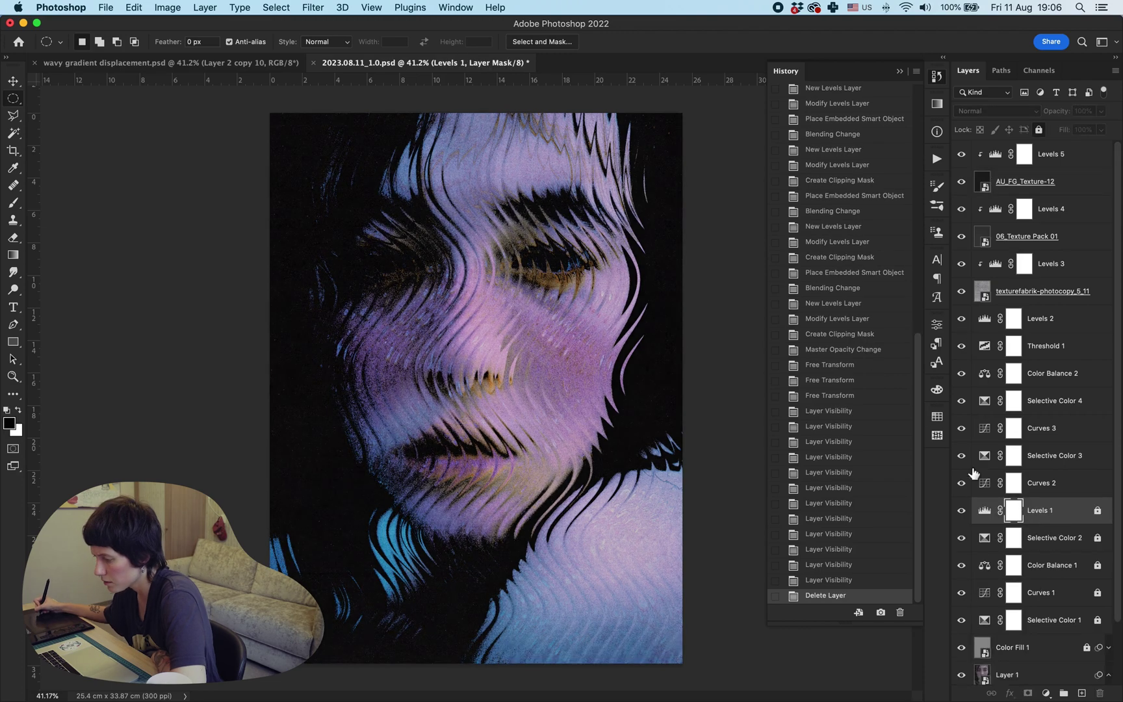
Compare the adjustment layers from Curves 2 up to Threshold 1 on and off, leaving only Curves 3 hidden
double_click(961, 484)
left_click(962, 457)
left_click(963, 456)
left_click(961, 428)
double_click(962, 401)
left_click(963, 374)
left_click(963, 374)
left_click(963, 347)
left_click(963, 347)
Adjust the threshold level of the Threshold 1 layer
left_click(984, 347)
double_click(985, 347)
left_click_drag(799, 436, 840, 417)
In Color Balance 2, set shadows to magenta-green +30 and yellow-blue -21, and highlights to -4, -4 and +37
left_click(983, 373)
left_click_drag(839, 440, 827, 417)
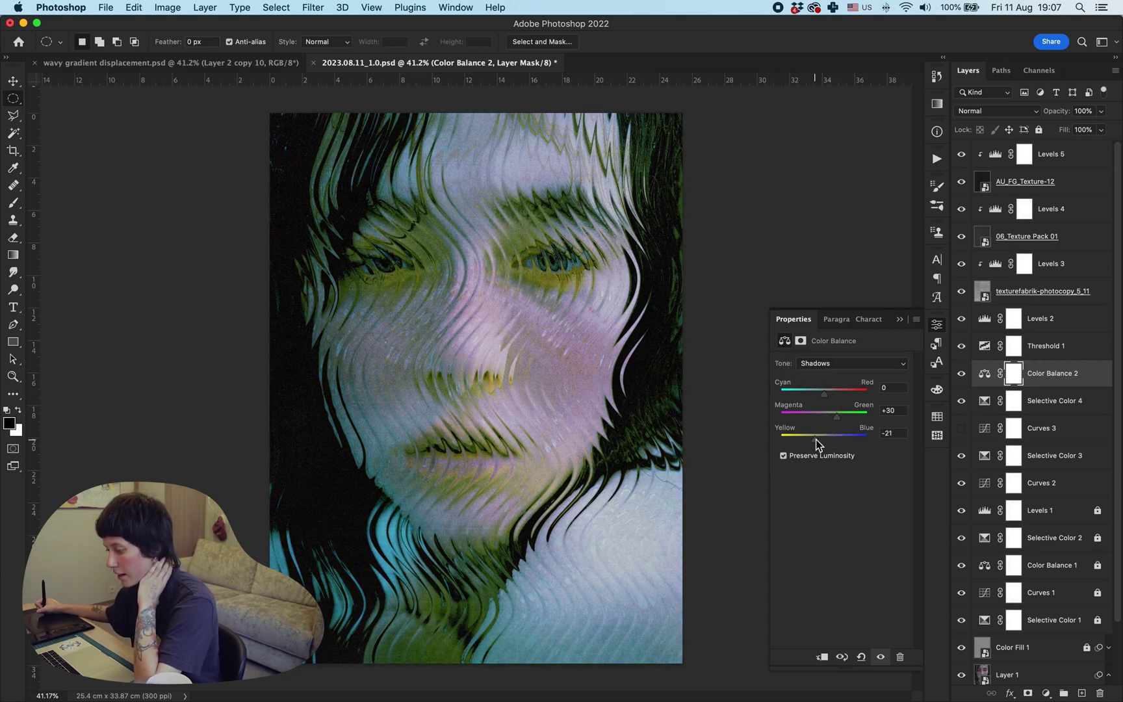
left_click(828, 373)
left_click(833, 393)
mouse_move(827, 415)
left_mouse_down()
mouse_move(810, 417)
mouse_move(848, 414)
mouse_move(812, 418)
left_mouse_up()
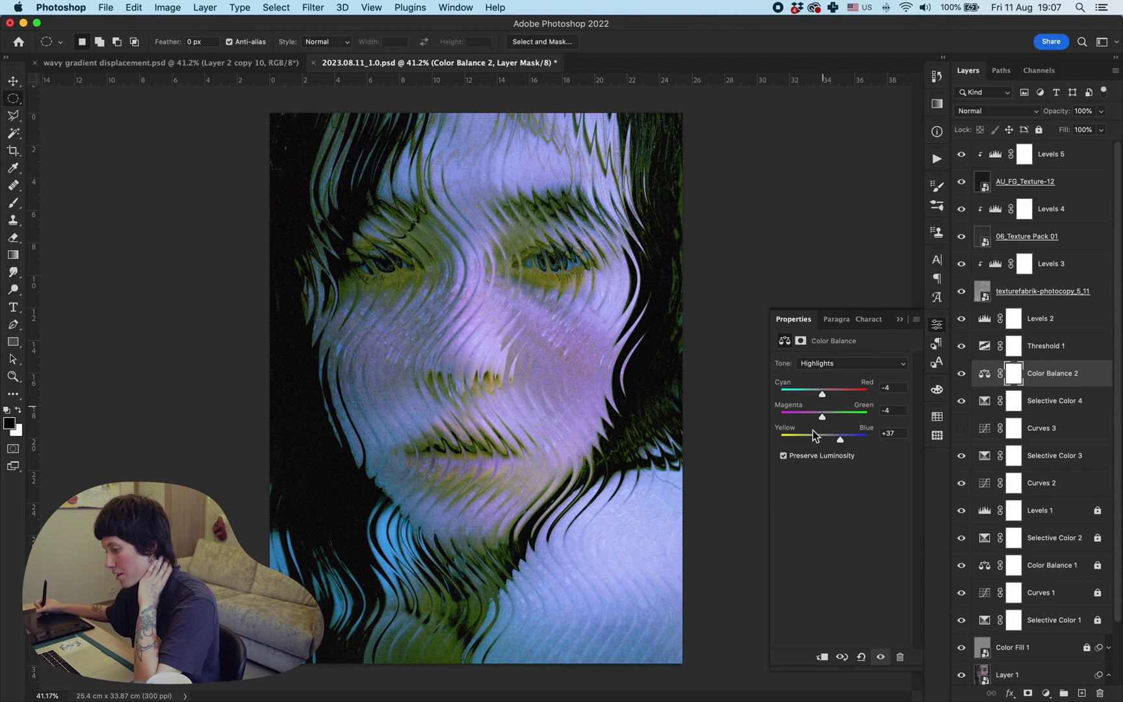
Fine-tune the highlights of Color Balance 2 and adjust the colour balance of its midtones
left_click_drag(817, 435, 833, 417)
left_click(835, 363)
left_click(831, 351)
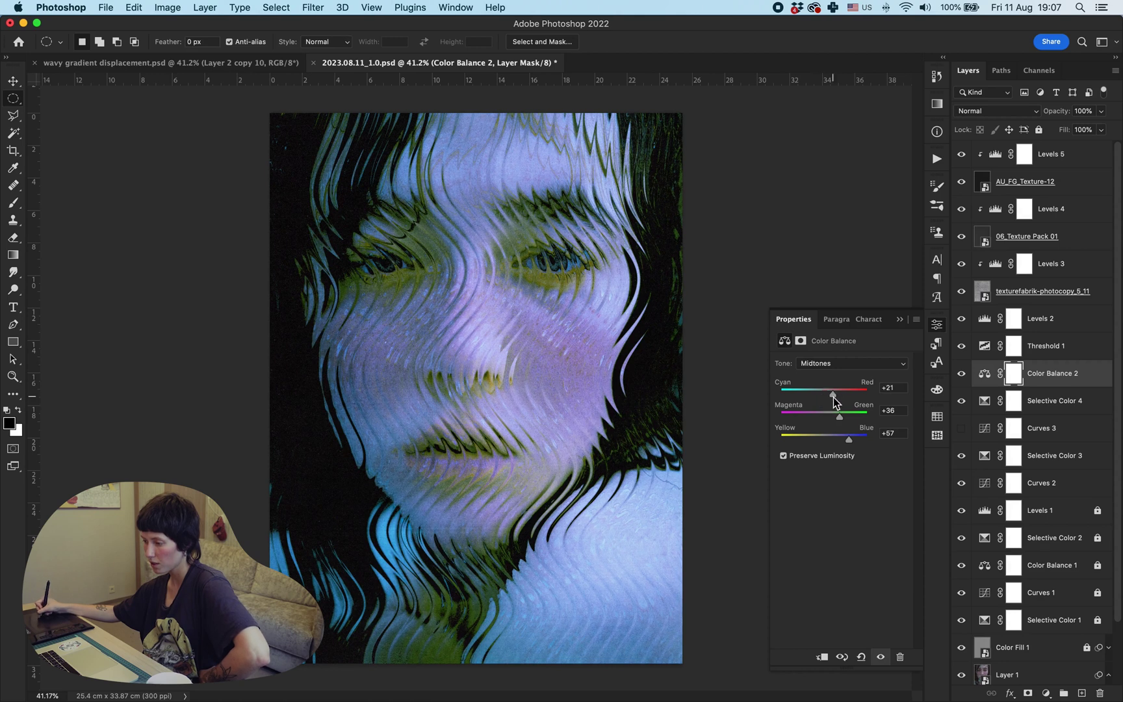
left_click_drag(832, 395, 848, 465)
left_click(828, 365)
left_click(827, 372)
Set the black output level of Levels 2 to 33 and save the portrait document
left_click(984, 319)
left_click_drag(803, 499, 811, 498)
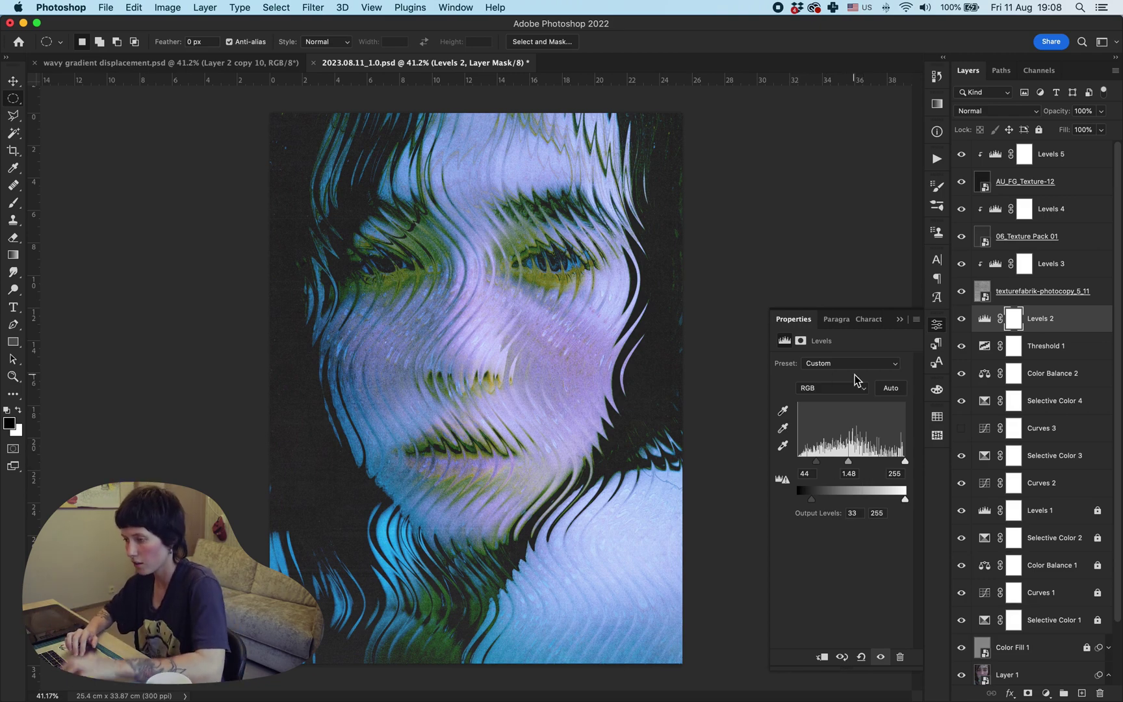
key("super+s")
In wavy gradient displacement.psd, duplicate the wavy stripes layer and convert the duplicate to a smart object
left_click(281, 65)
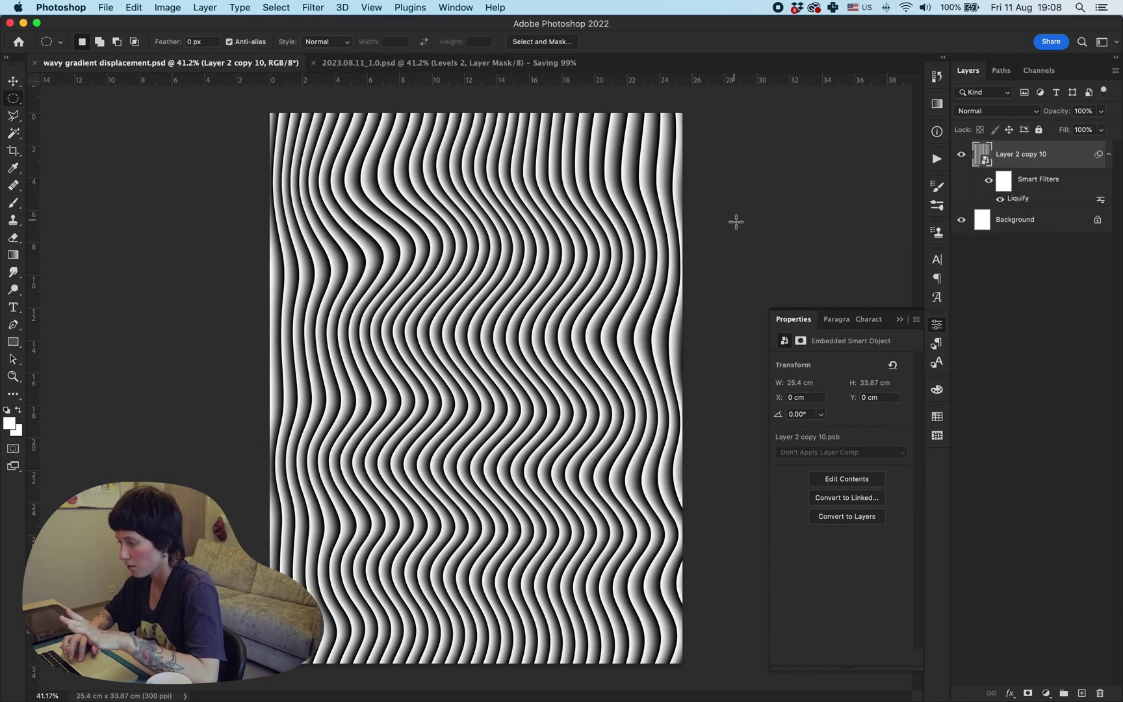
key("super+j")
right_click(1019, 155)
left_click(923, 350)
key("alt+super+s")
Apply a Gaussian Blur smart filter to the duplicated wavy stripes layer
left_click(343, 9)
mouse_move(313, 8)
mouse_move(325, 169)
left_click(478, 216)
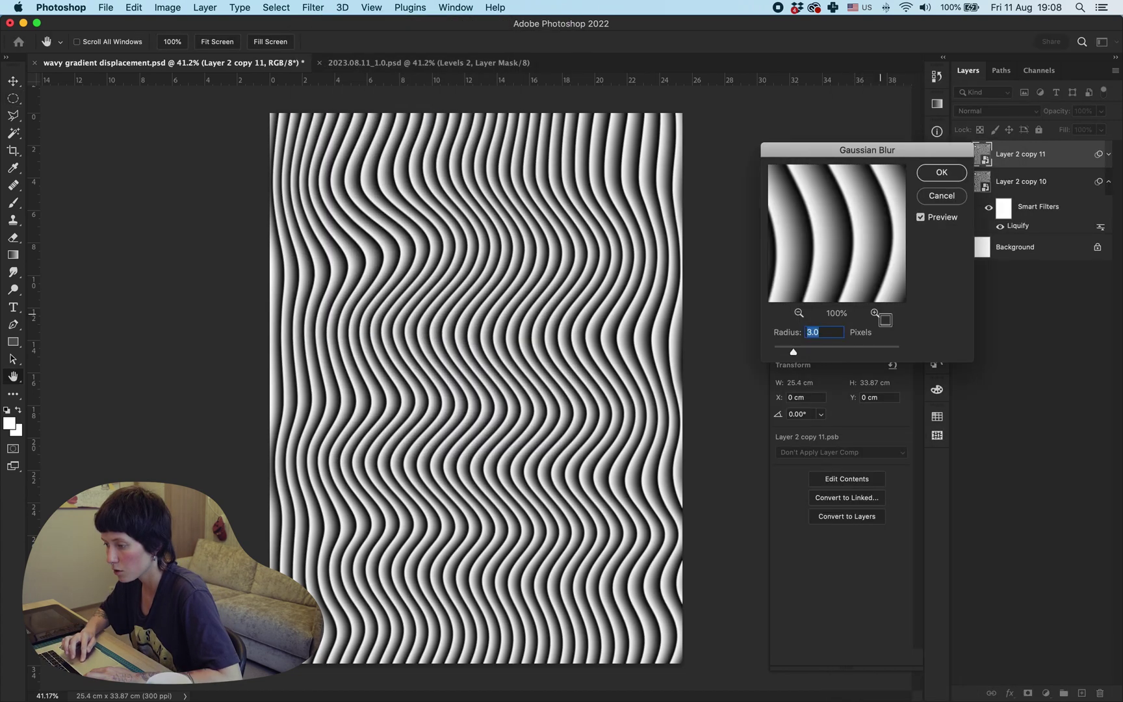
left_click_drag(857, 347, 825, 348)
key("Return")
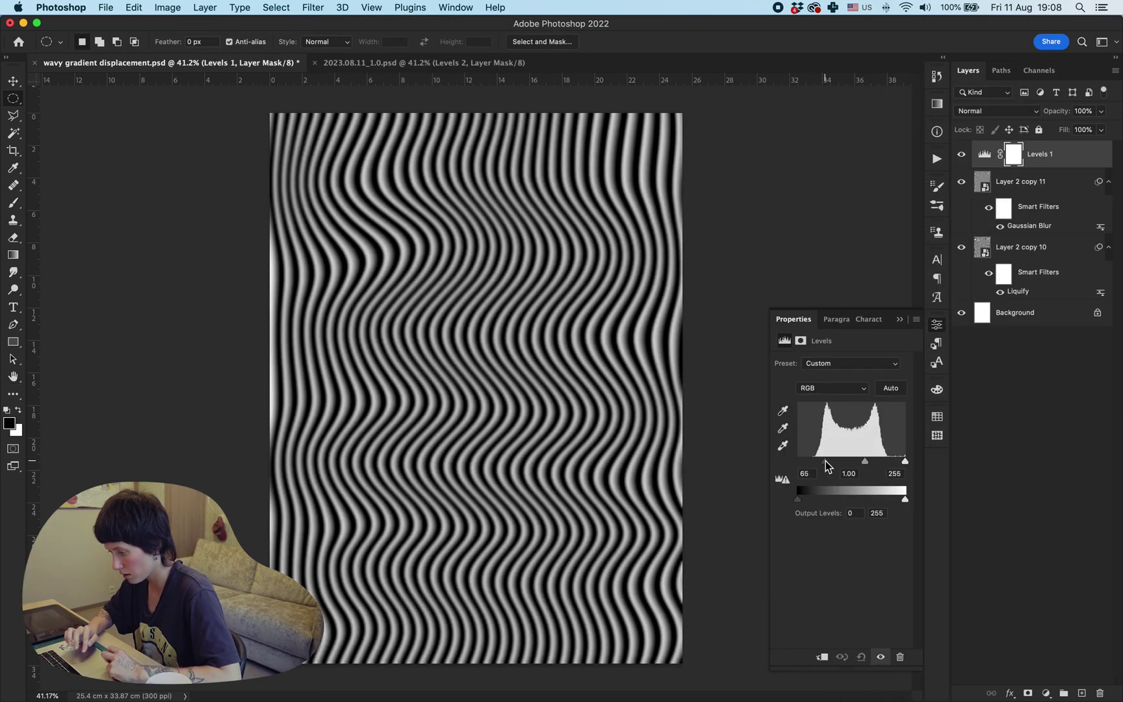
Save the edited wavy map under the new file name wavy gradient displacement_2.psd
key("shift+super+s")
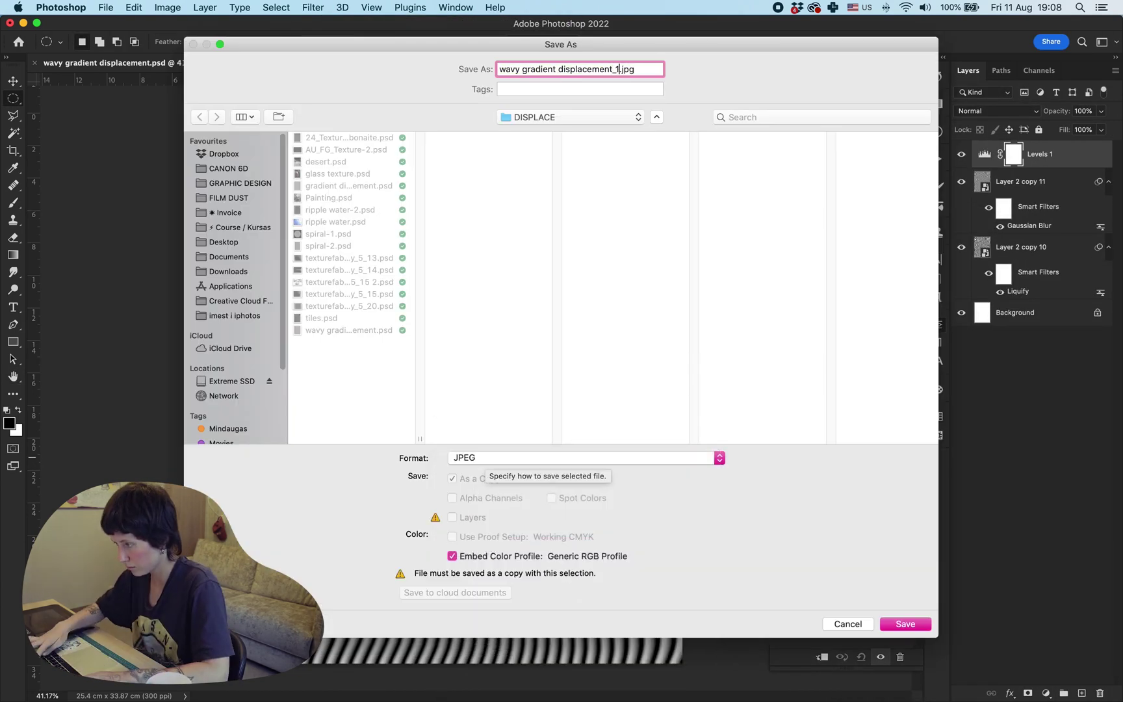
left_click(612, 70)
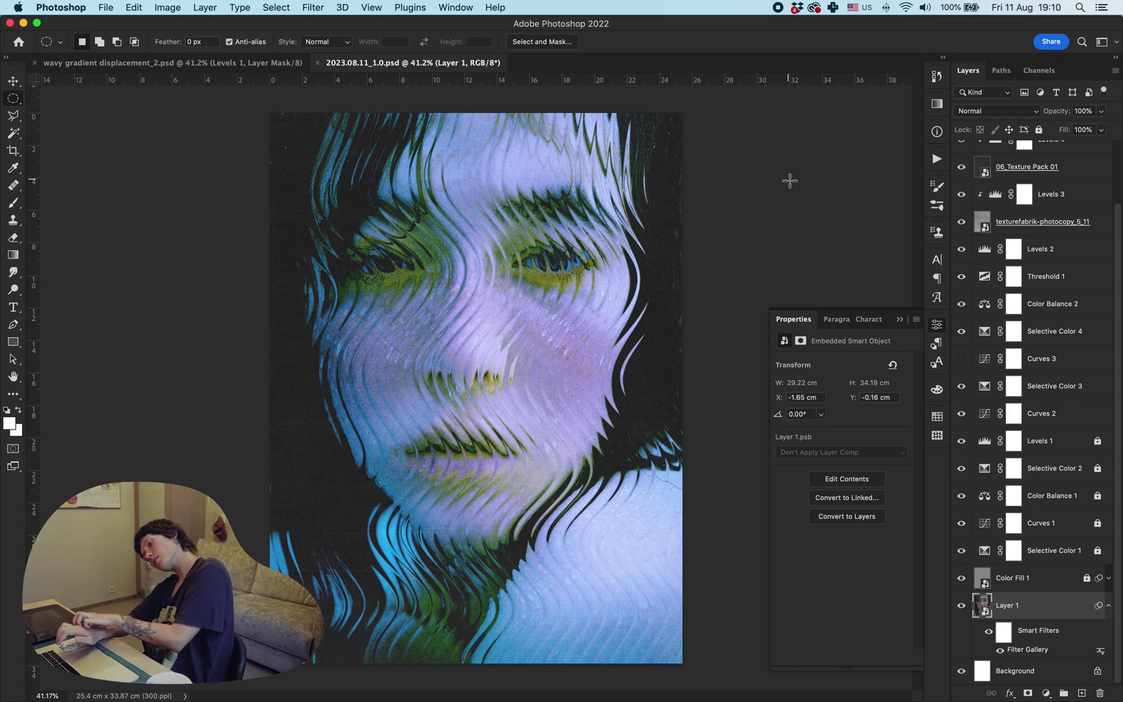
On Layer 1's filter mask, brush black over the lower hair, neck and shoulder to remove the glass distortion there
left_click(1004, 632)
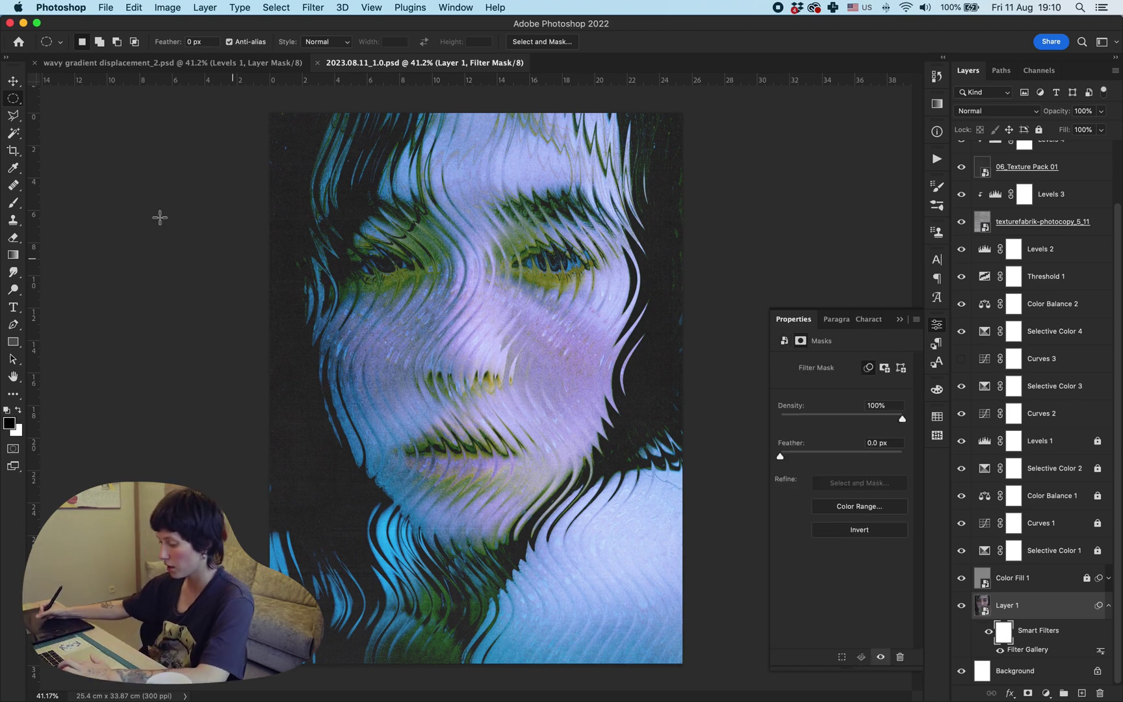
left_click(13, 203)
left_click_drag(469, 388, 256, 422)
left_click_drag(302, 562, 390, 627)
mouse_move(345, 529)
left_mouse_down()
mouse_move(393, 572)
mouse_move(412, 580)
mouse_move(358, 542)
mouse_move(518, 610)
mouse_move(440, 576)
mouse_move(516, 588)
mouse_move(573, 583)
mouse_move(579, 564)
mouse_move(539, 669)
left_mouse_up()
mouse_move(689, 468)
left_mouse_down()
mouse_move(634, 487)
mouse_move(555, 562)
mouse_move(593, 558)
mouse_move(432, 558)
left_mouse_up()
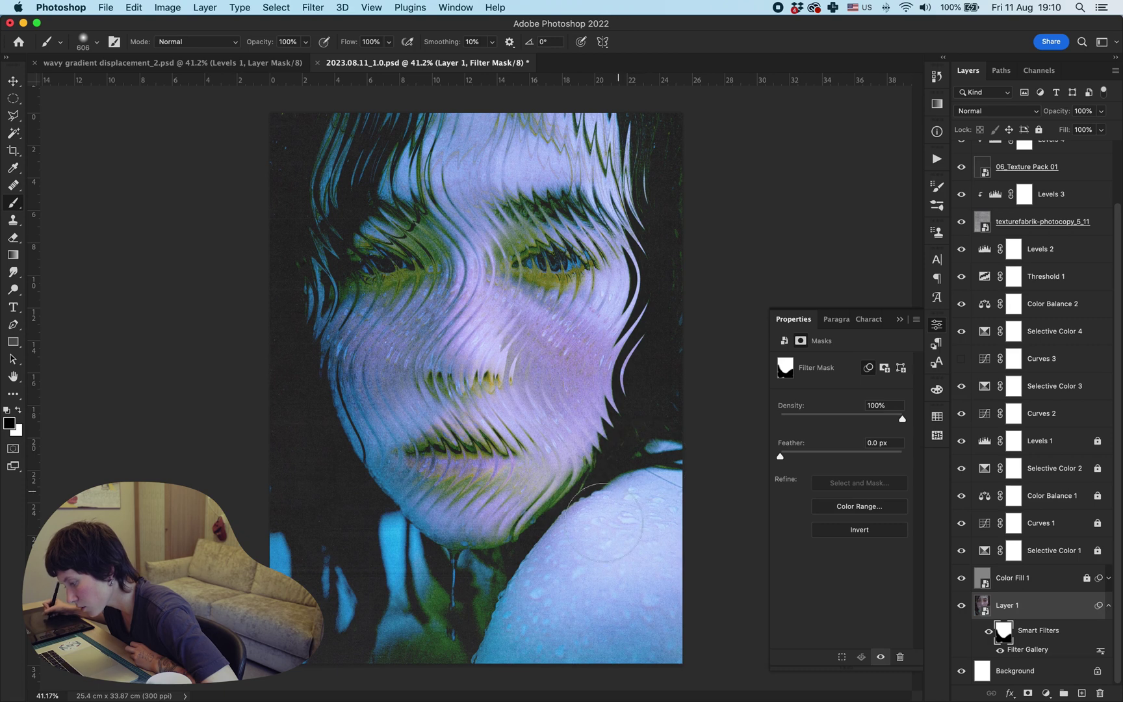
Refine the filter mask at the portrait's edges, bringing the distortion back in the lower-left hair and just above the shoulder
left_click_drag(702, 343, 653, 343)
key("x")
key("x")
mouse_move(332, 516)
left_mouse_down()
mouse_move(312, 551)
mouse_move(331, 573)
left_mouse_up()
key("x")
left_click_drag(674, 466, 658, 434)
Mask the distortion off the eye on the image's left and touch up the mask along that side of the face
key("x")
mouse_move(354, 229)
left_mouse_down()
mouse_move(277, 255)
mouse_move(390, 260)
left_mouse_up()
key("x")
left_click_drag(338, 351, 331, 292)
left_click_drag(432, 260, 400, 195)
key("x")
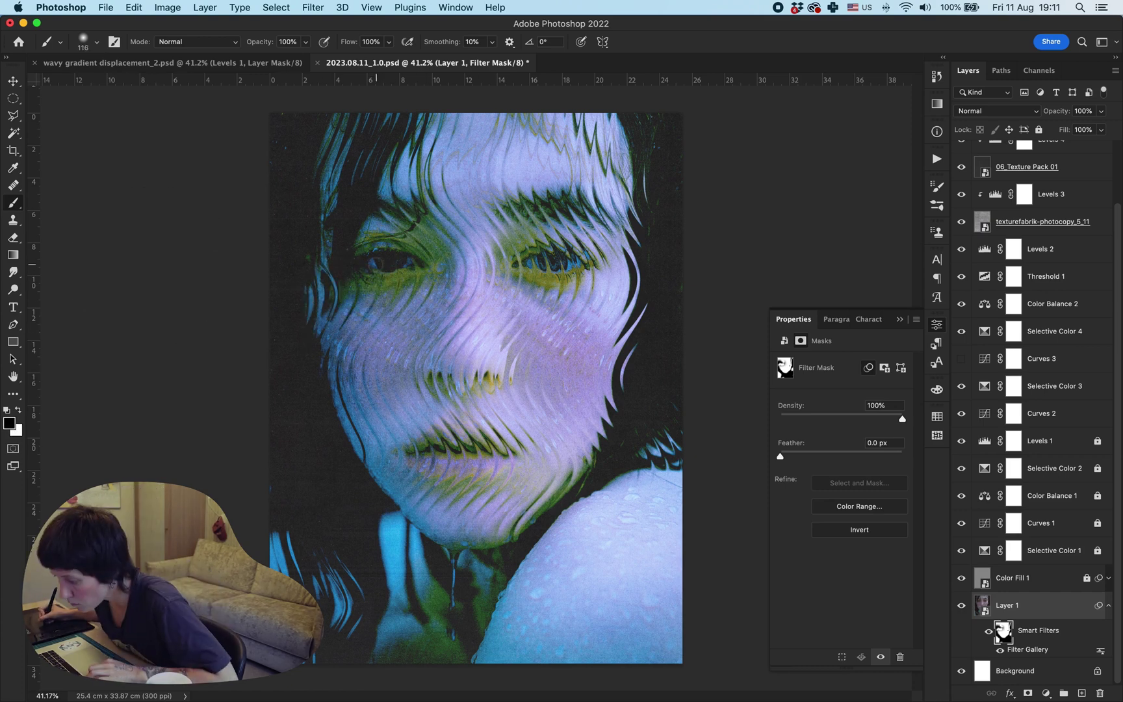
key("x")
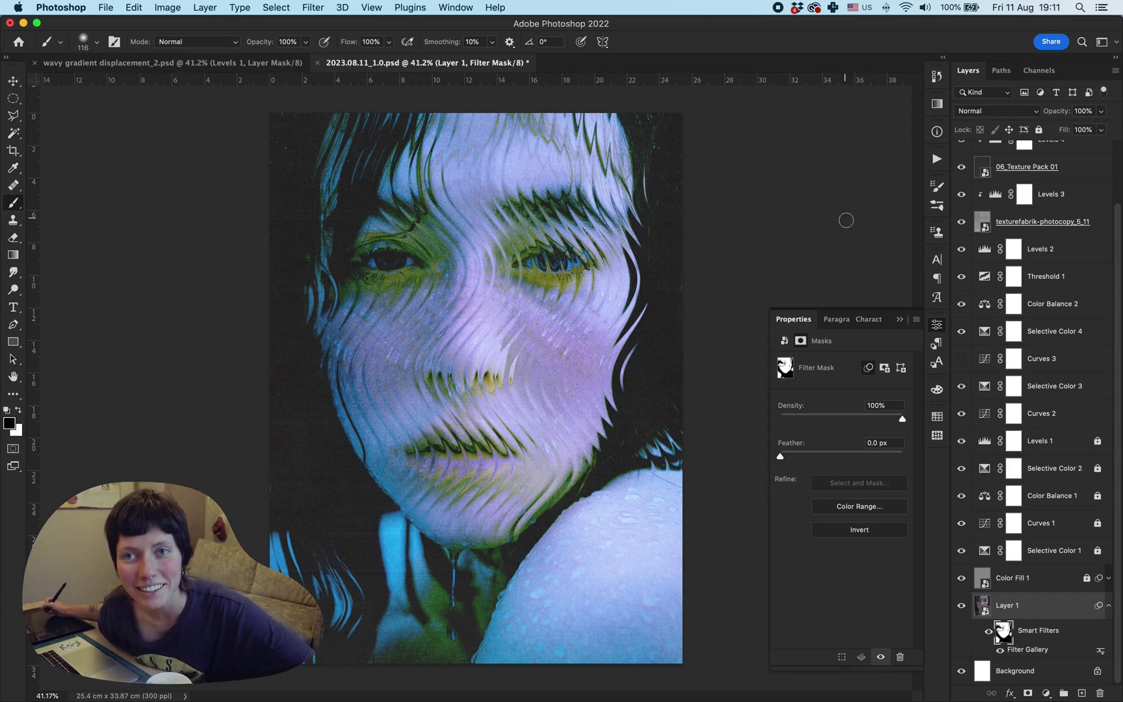
left_click_drag(404, 220, 313, 241)
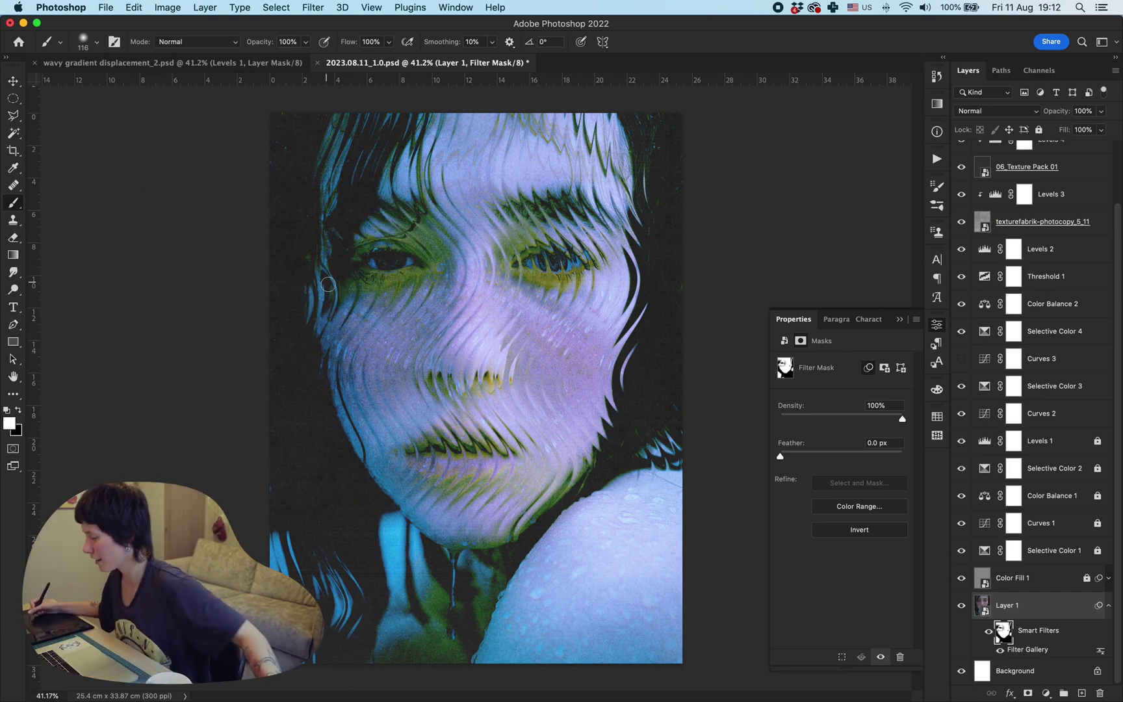
Try masking the glass distortion off the mouth and chin, and restore the distorted lips
mouse_move(478, 460)
left_mouse_down("ctrl+alt")
mouse_move(500, 454)
mouse_move(508, 466)
left_mouse_up("ctrl+alt")
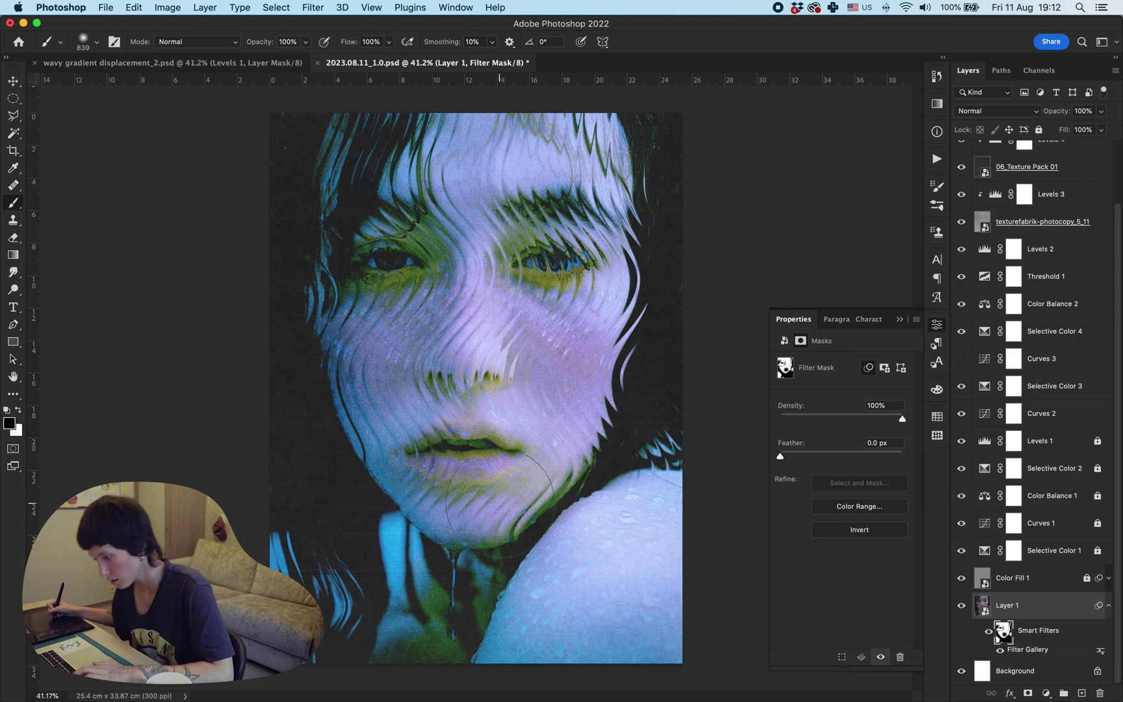
mouse_move(503, 498)
left_mouse_down()
mouse_move(513, 475)
mouse_move(534, 499)
left_mouse_up()
key("x")
left_click_drag(608, 508, 588, 523, "ctrl+alt")
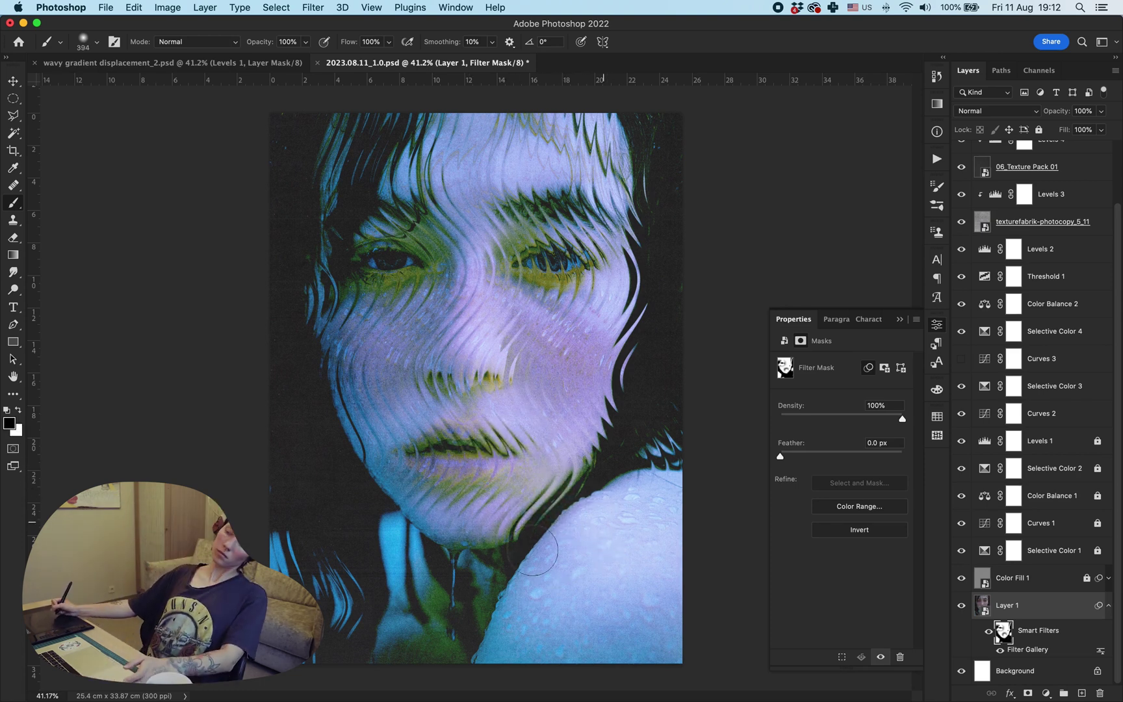
key("x")
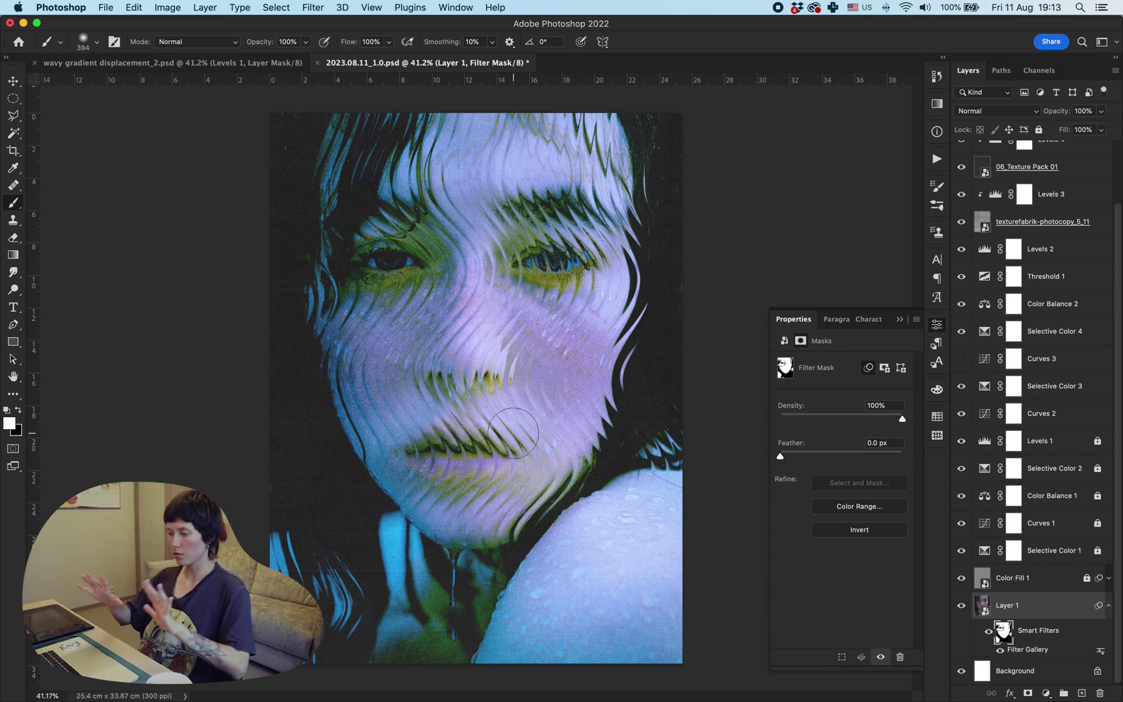
Compare the portrait with and without the Levels 2 and Curves 2 adjustments
left_click(961, 249)
left_click(961, 249)
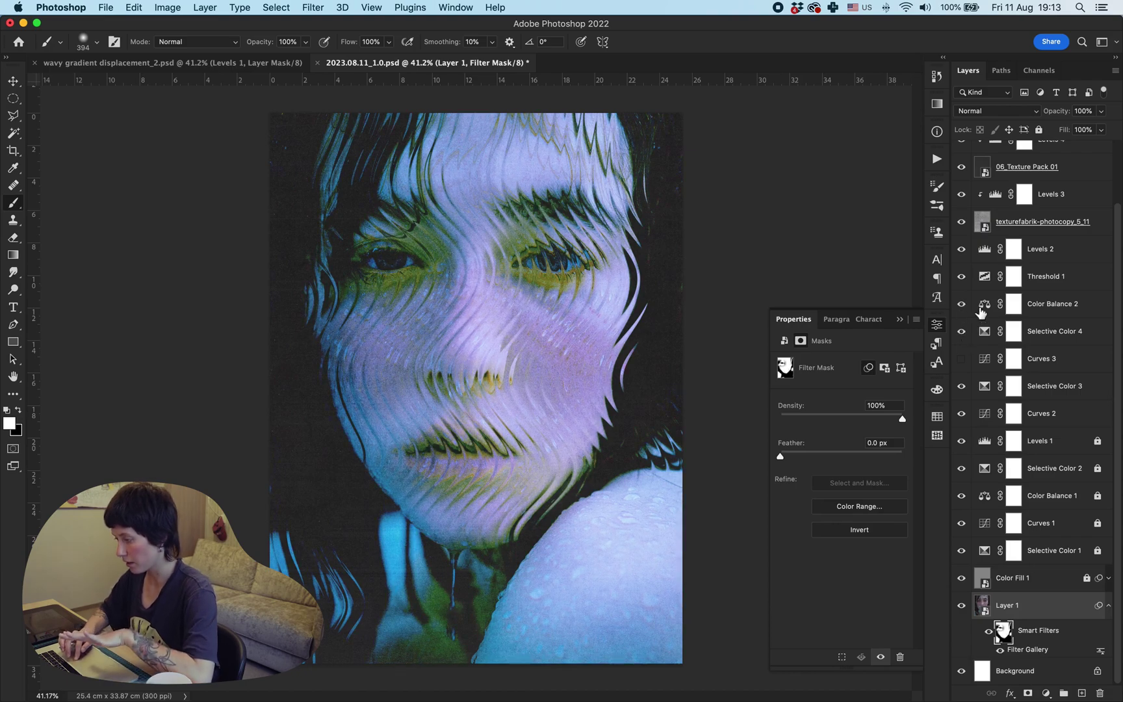
left_click(961, 414)
left_click(961, 413)
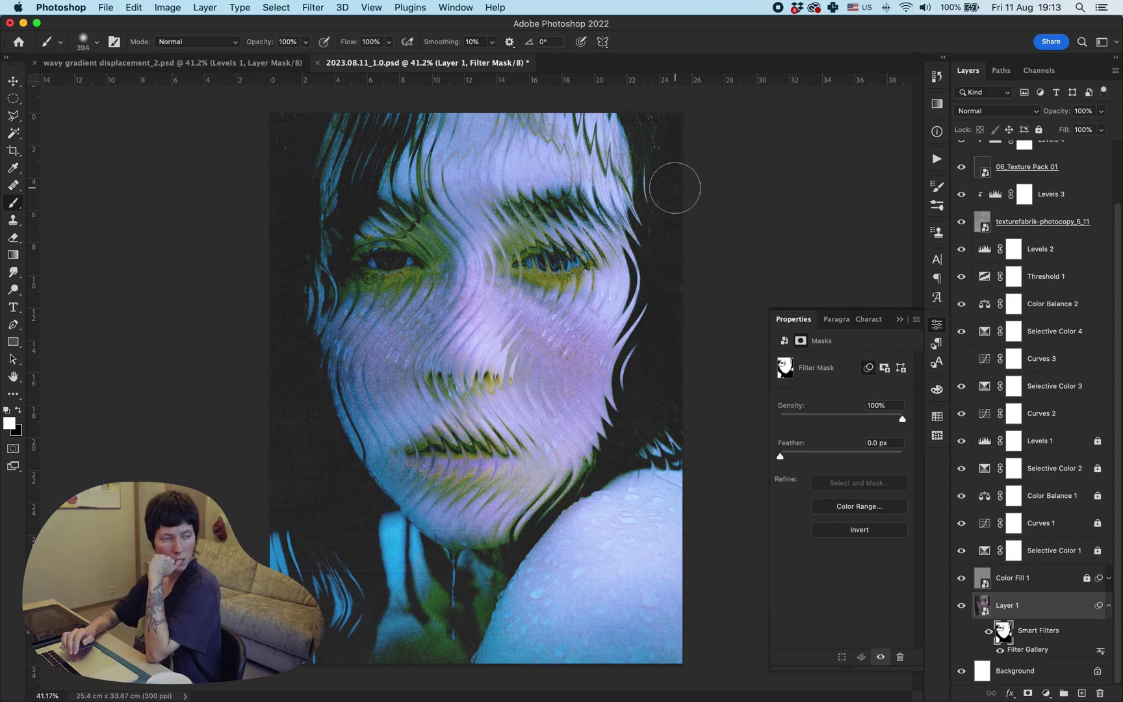
Switch to Firefox and look through the liked Unsplash photos for an image to overlay on the portrait
key("ctrl+Left")
key("Escape")
left_click(419, 304)
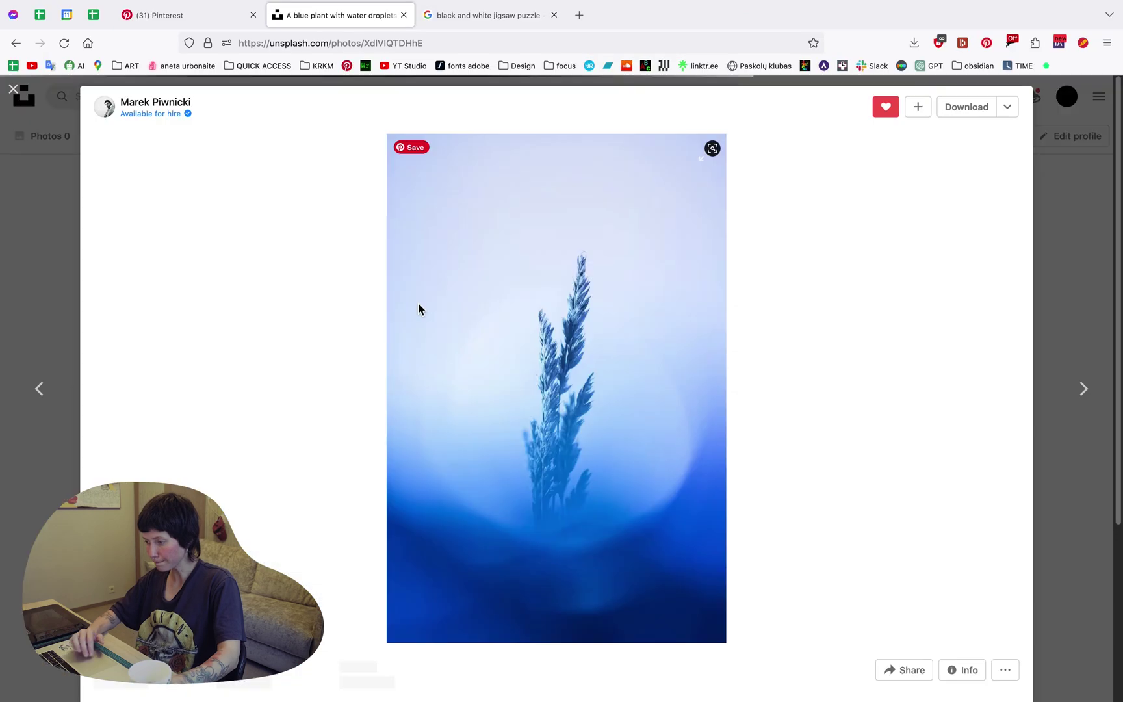
scroll(418, 302, "down", 5)
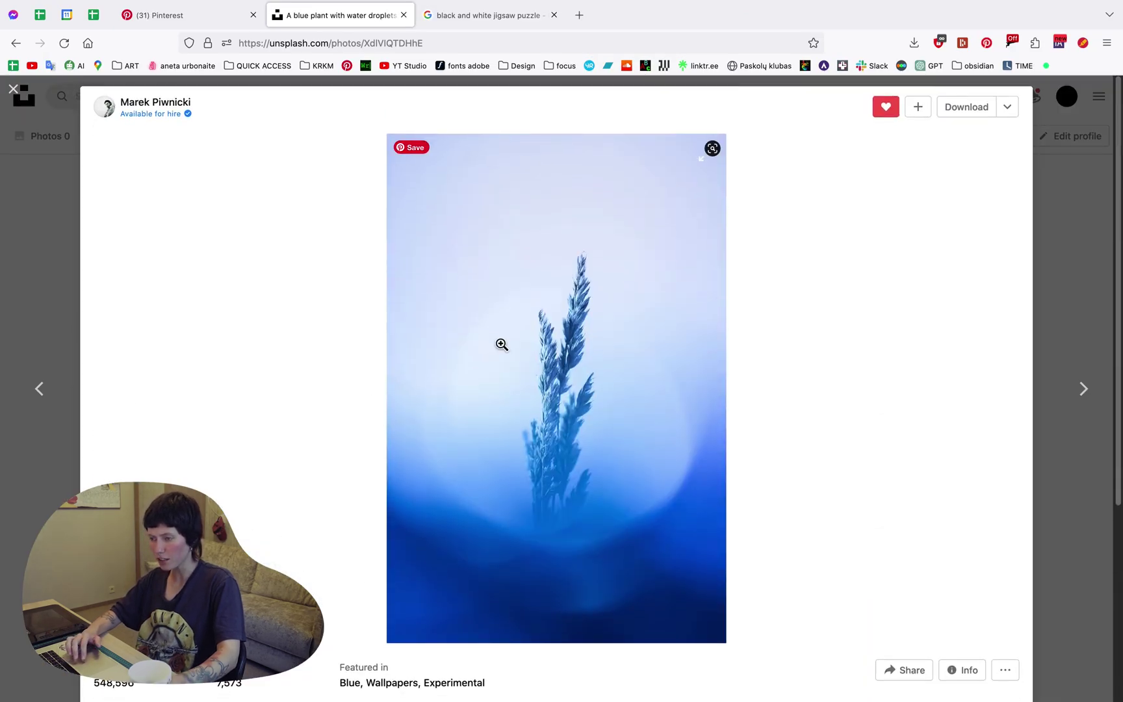
scroll(501, 344, "down", 4)
left_click(70, 278)
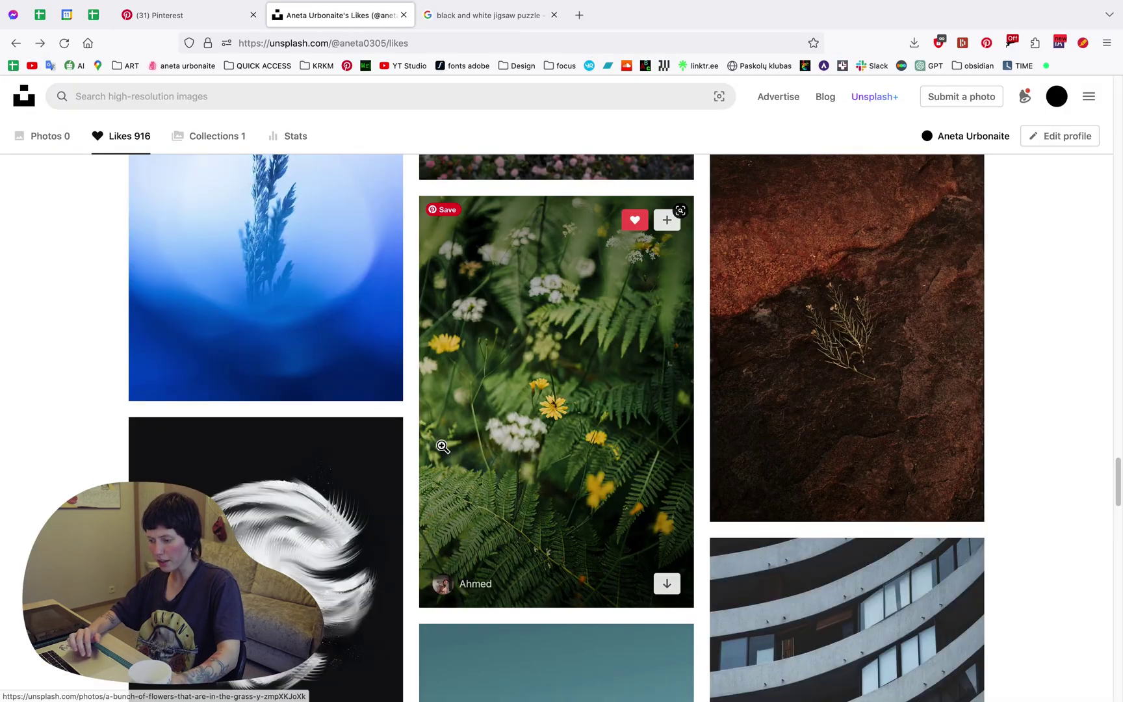
scroll(442, 446, "down", 10)
left_click(441, 446)
scroll(567, 492, "down", 4)
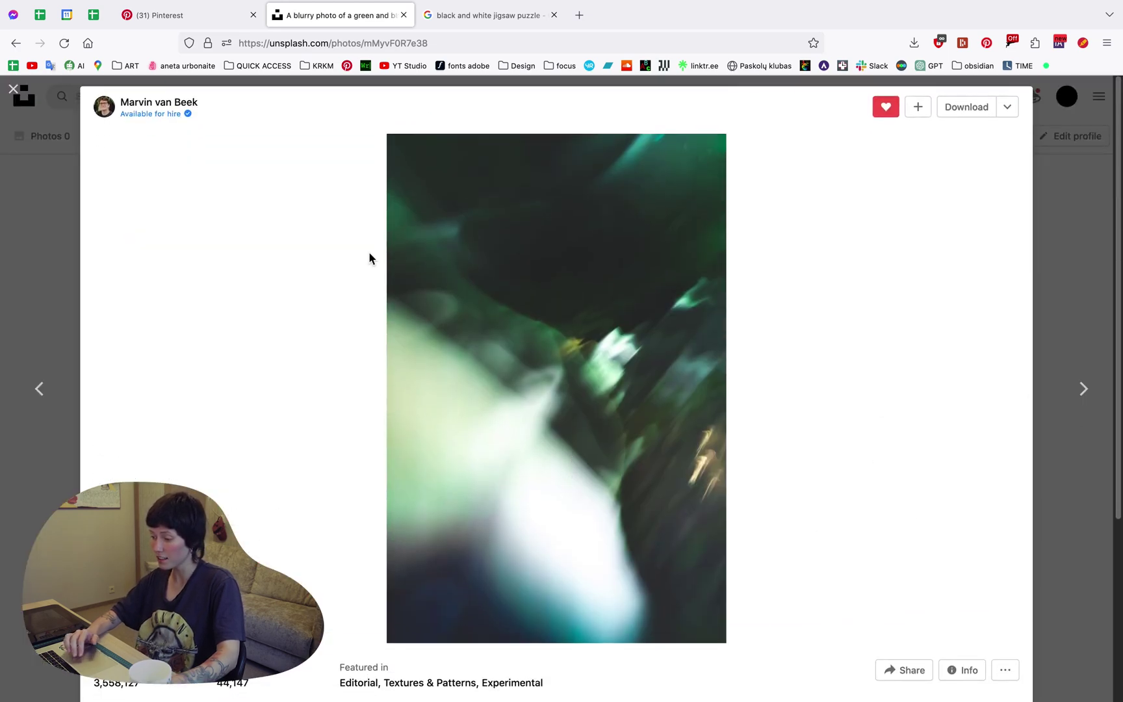
left_click(29, 243)
scroll(354, 421, "up", 5)
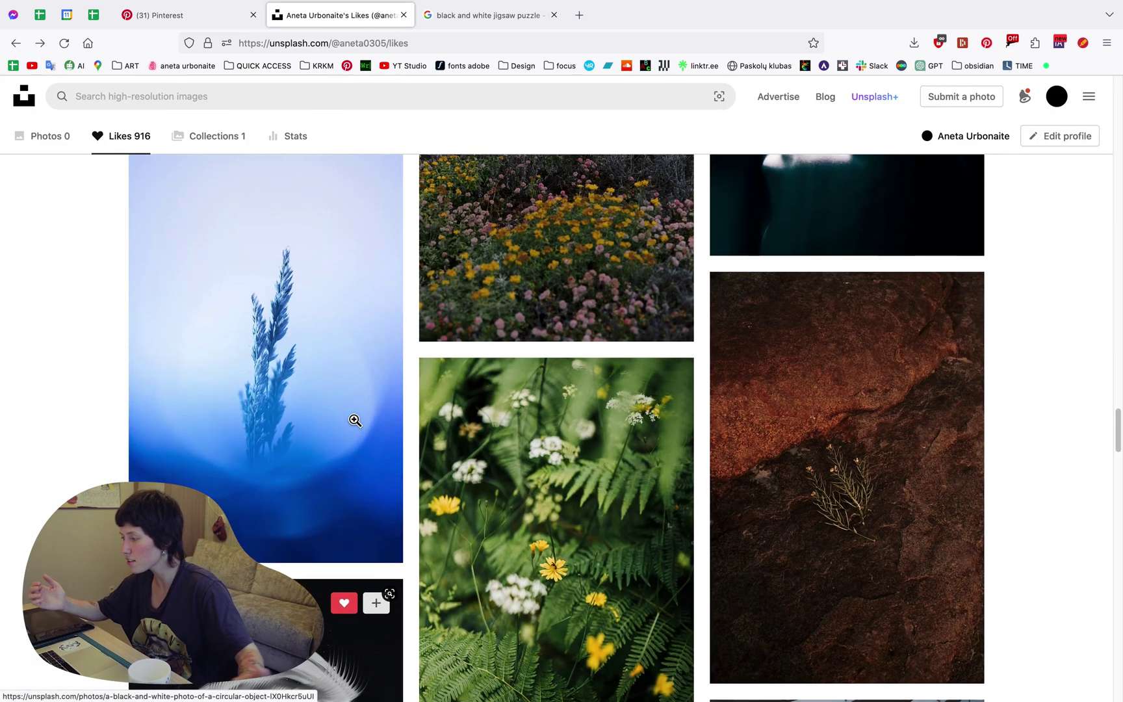
Open the blue plant photo, view it enlarged and copy the image
left_click(353, 421)
scroll(618, 458, "down", 4)
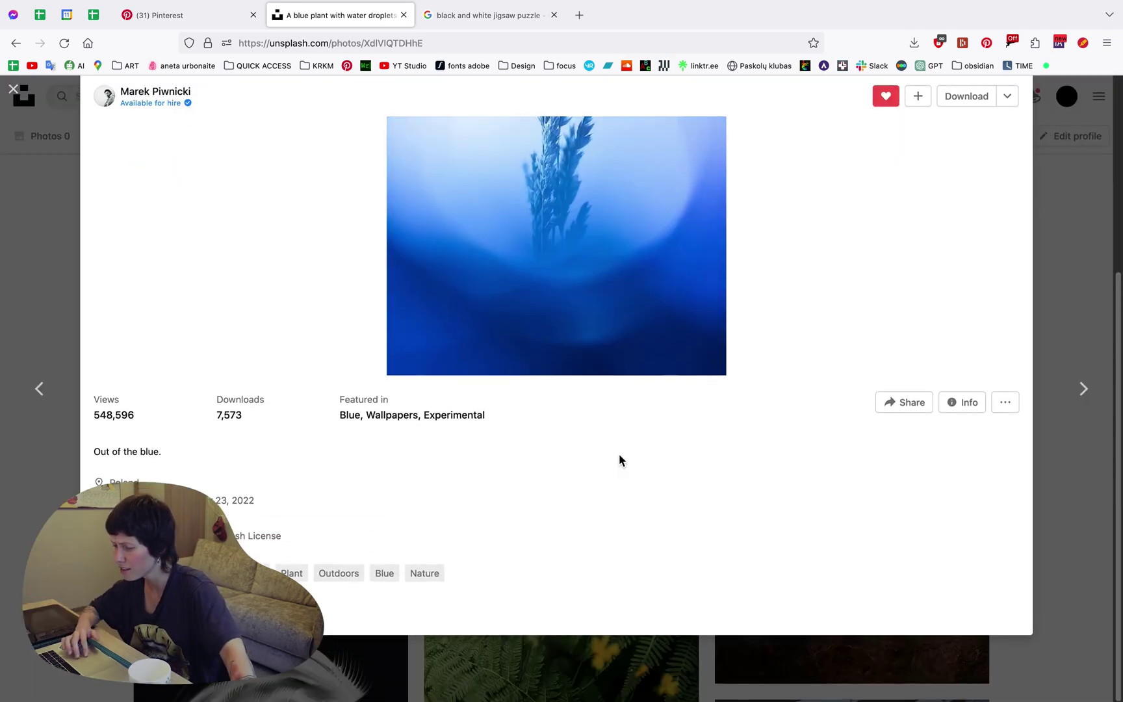
scroll(619, 458, "up", 4)
left_click(519, 515)
scroll(520, 516, "down", 8)
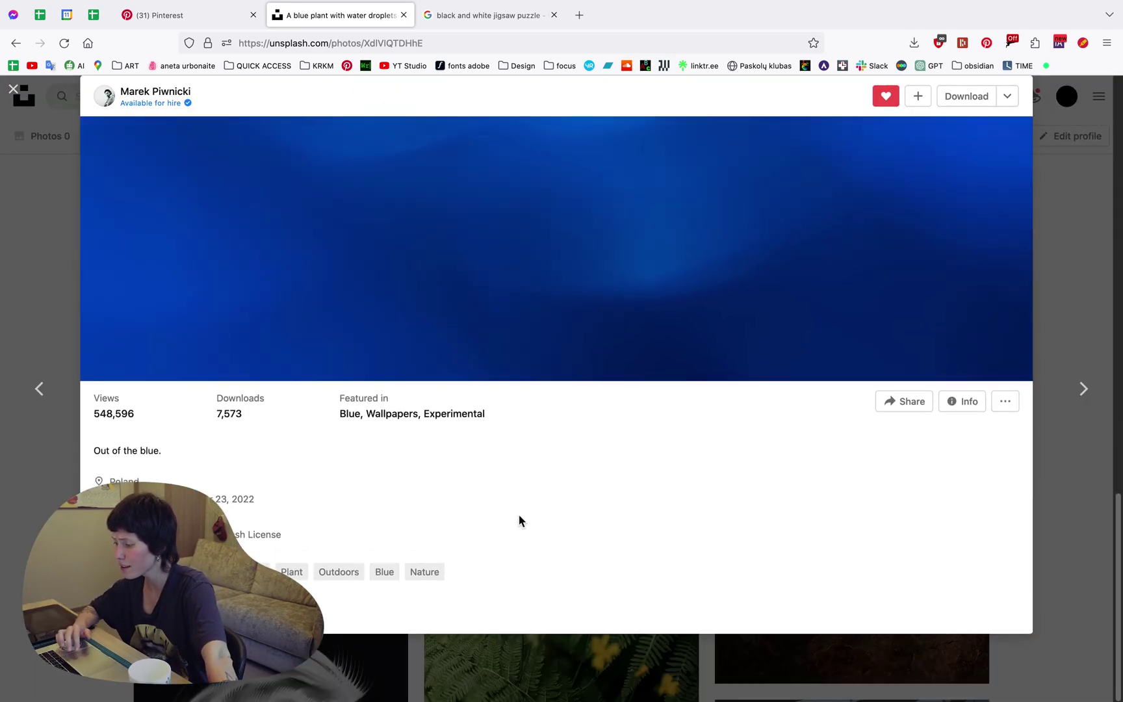
scroll(520, 515, "up", 8)
scroll(520, 516, "down", 6)
right_click(519, 514)
left_click(542, 547)
Switch to Photoshop and paste the blue plant photo above Layer 1 in the portrait document
key("ctrl+Up")
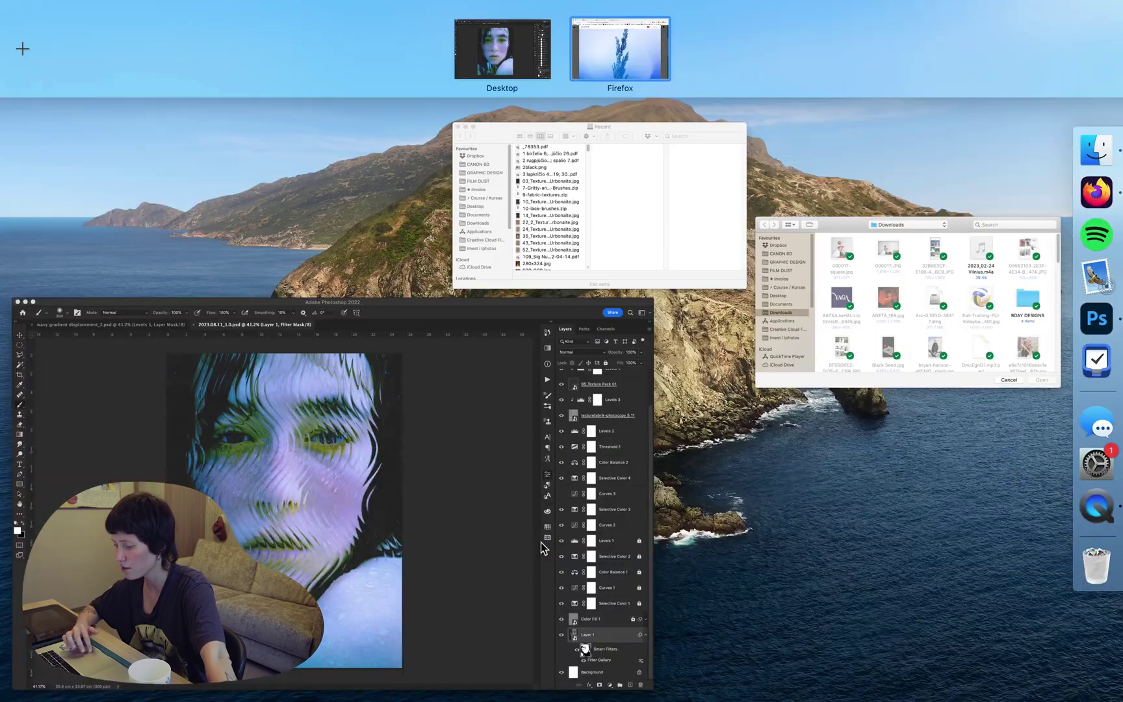
left_click(542, 546)
key("super+v")
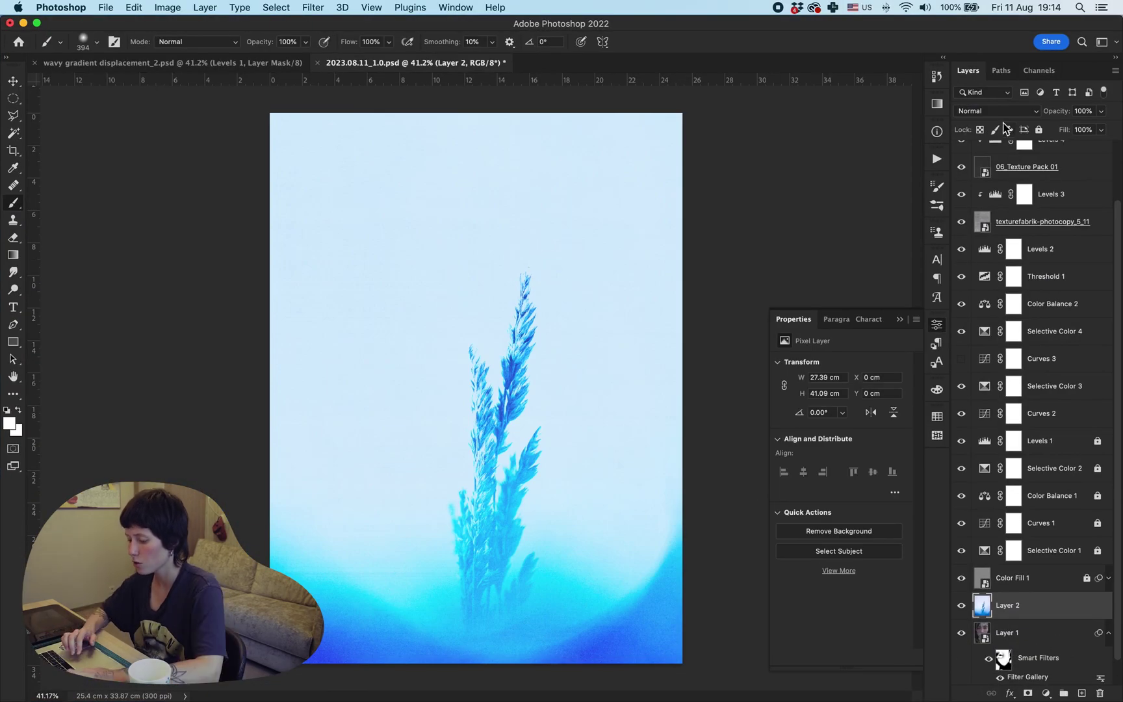
Try different blend modes, including Subtract, on the pasted plant photo and delete its layer
left_click(1001, 111)
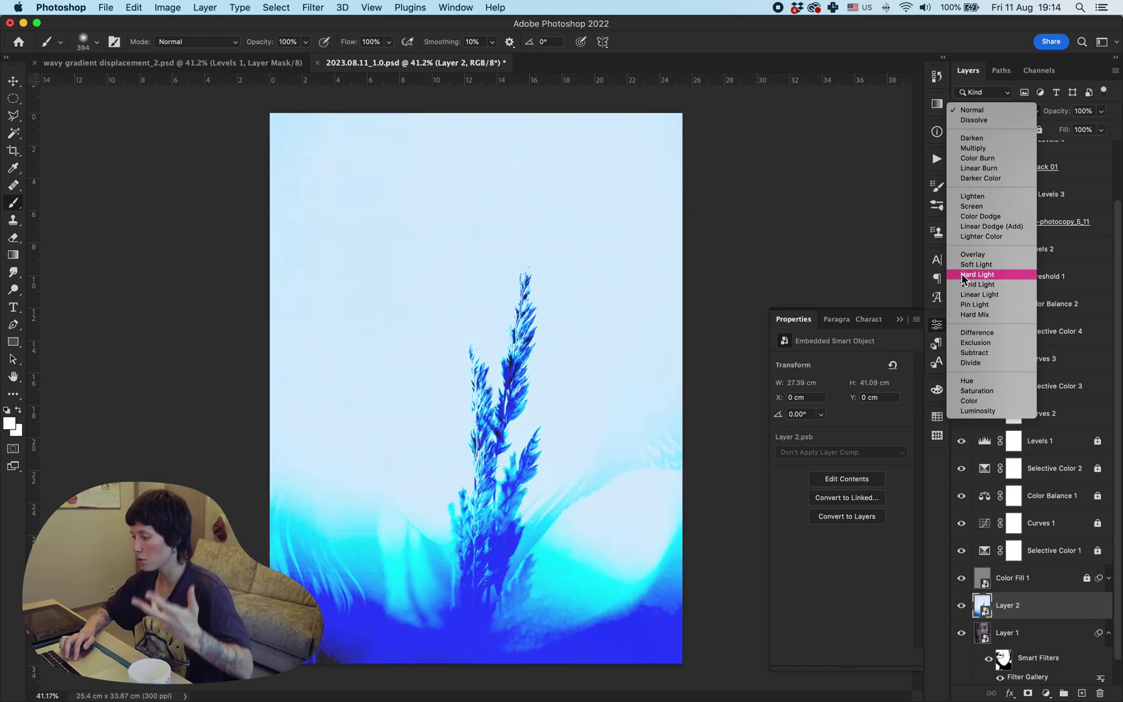
key("Down")
key("Down")
key("Down")
key("Down")
key("Down")
key("Down")
key("Down")
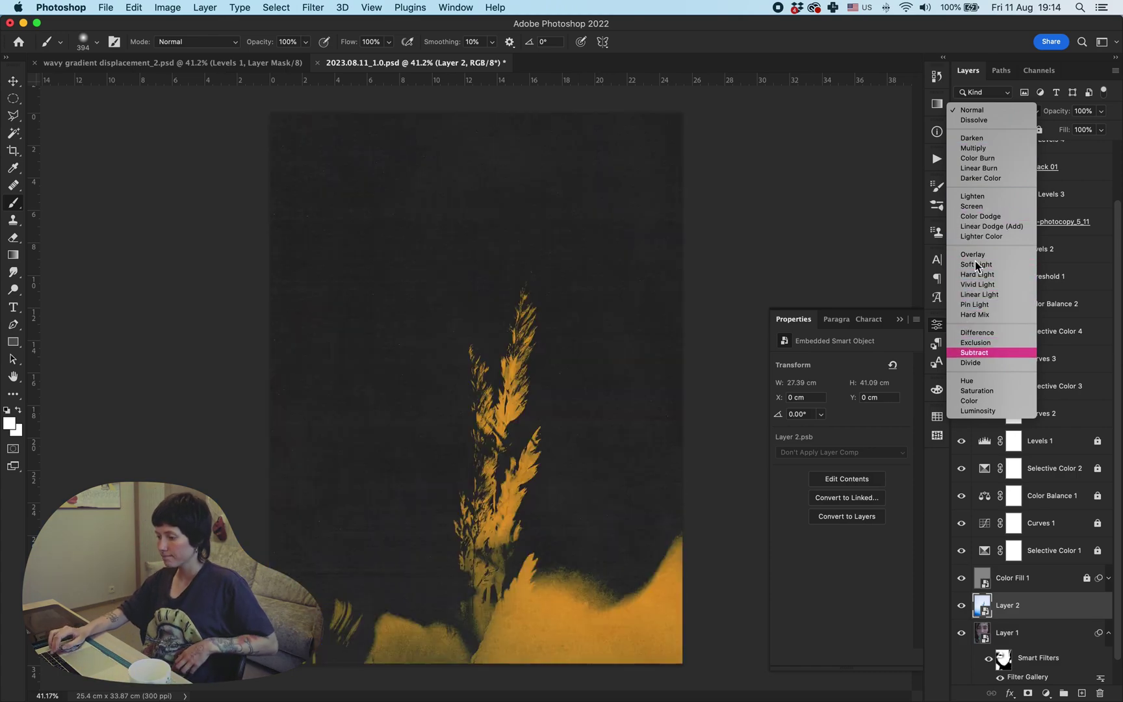
key("Return")
left_click(994, 111)
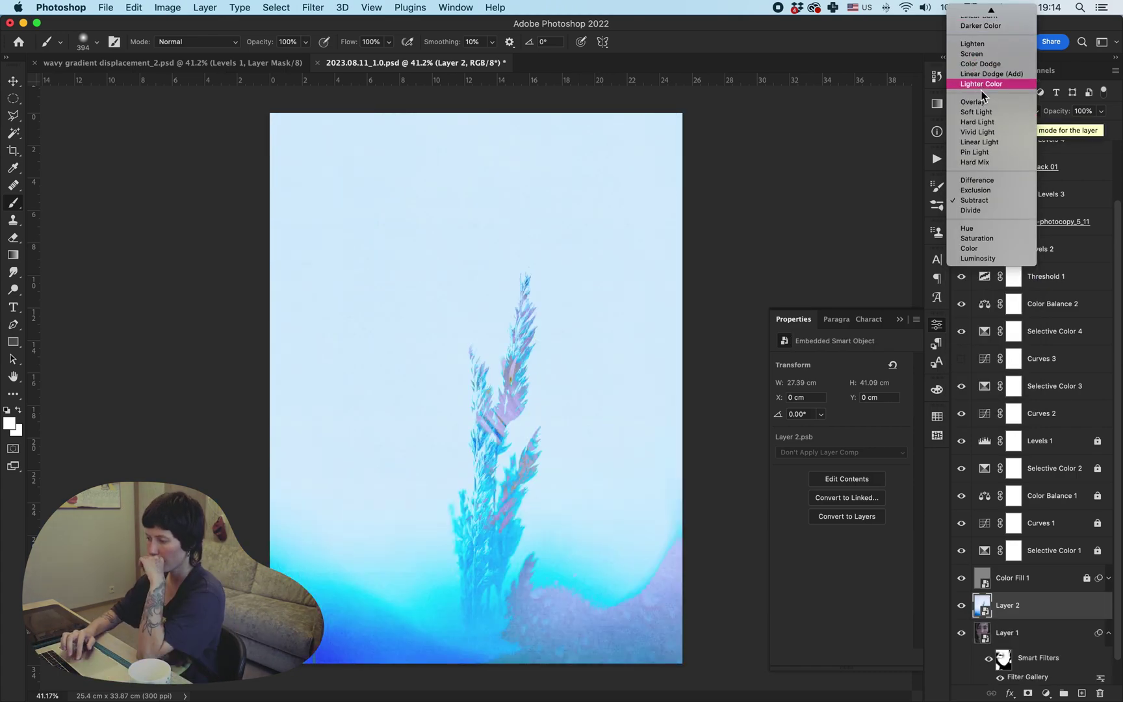
left_click(983, 200)
key("Delete")
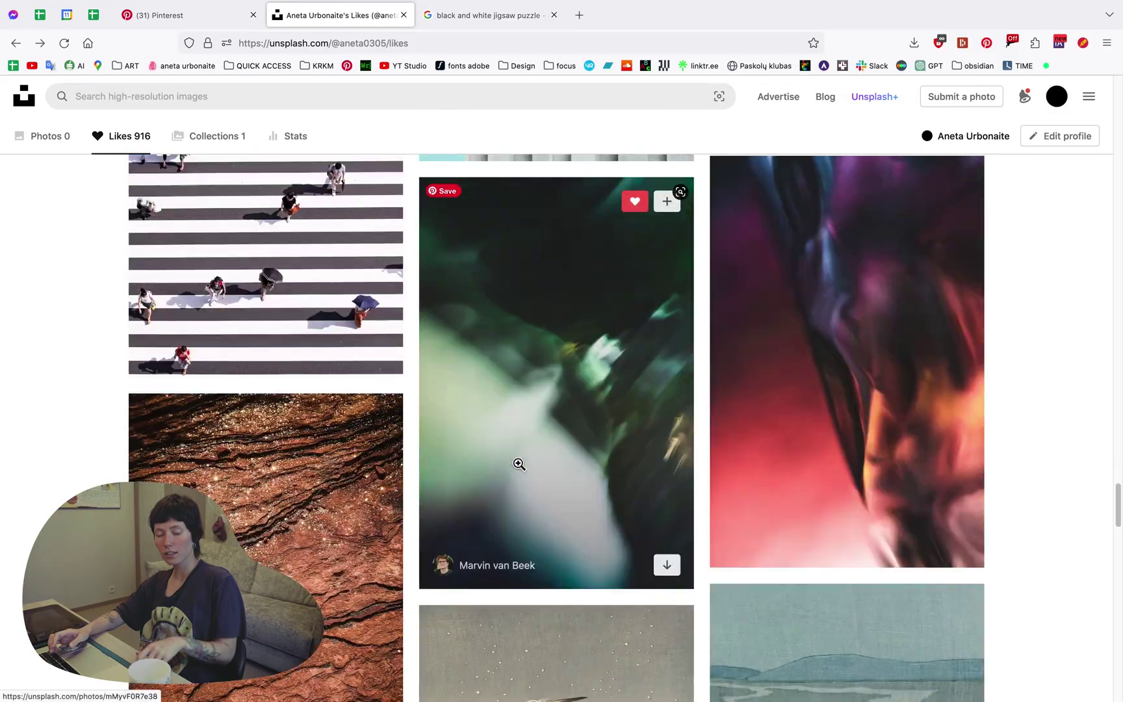
Find the dark blue floral photo among the liked Unsplash photos in Firefox, copy it and paste it above Layer 1 in Photoshop
scroll(519, 464, "down", 10)
scroll(518, 464, "down", 15)
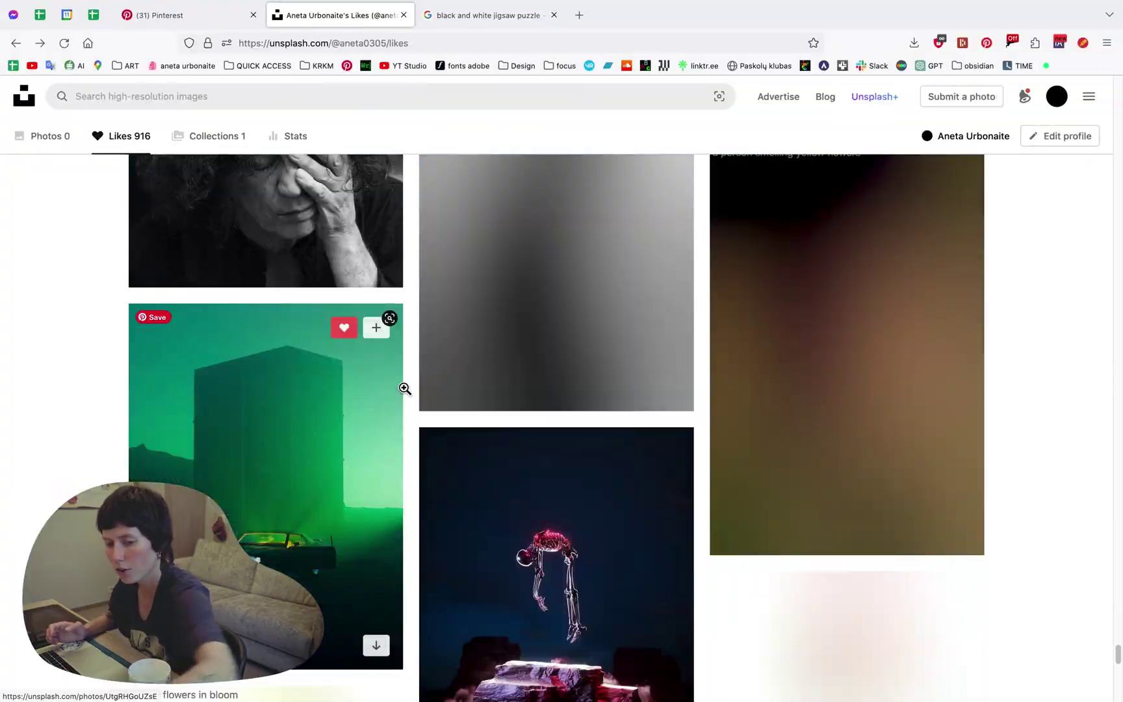
scroll(402, 388, "down", 10)
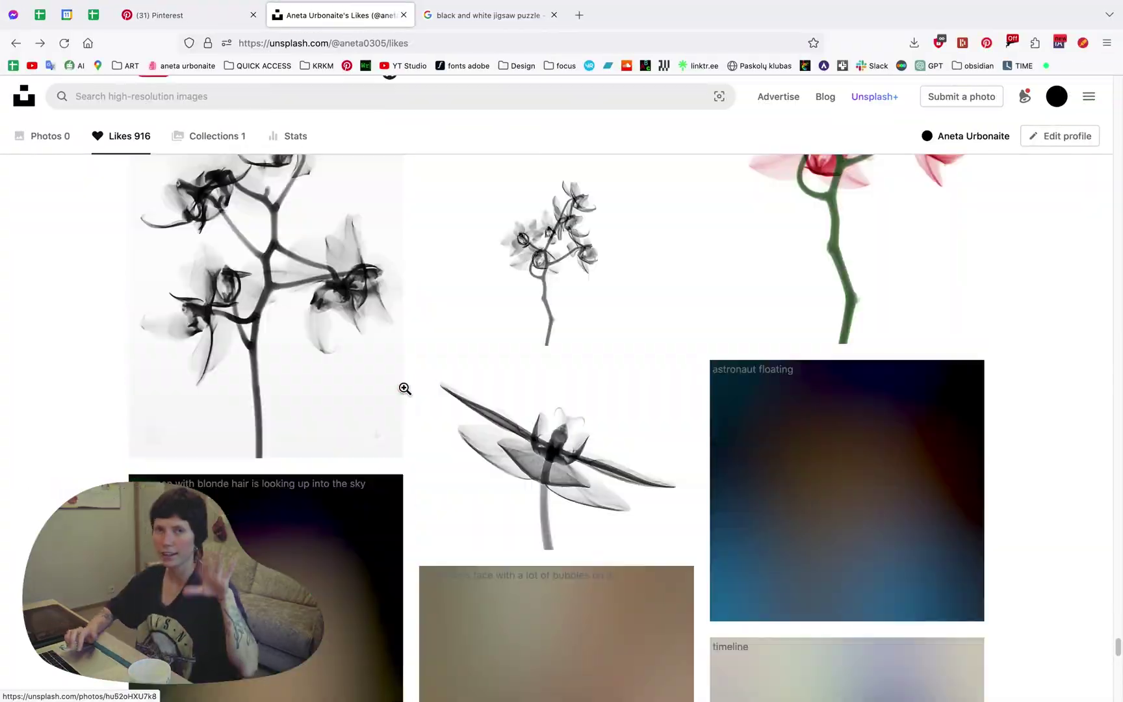
scroll(402, 389, "down", 15)
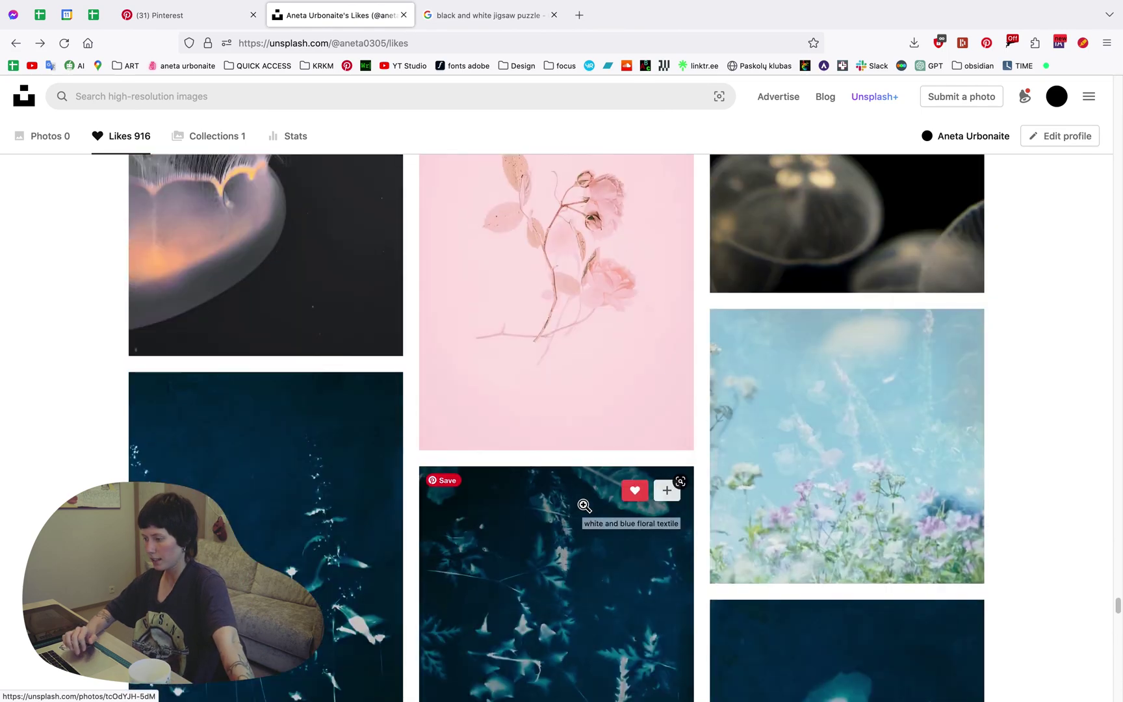
left_click(454, 519)
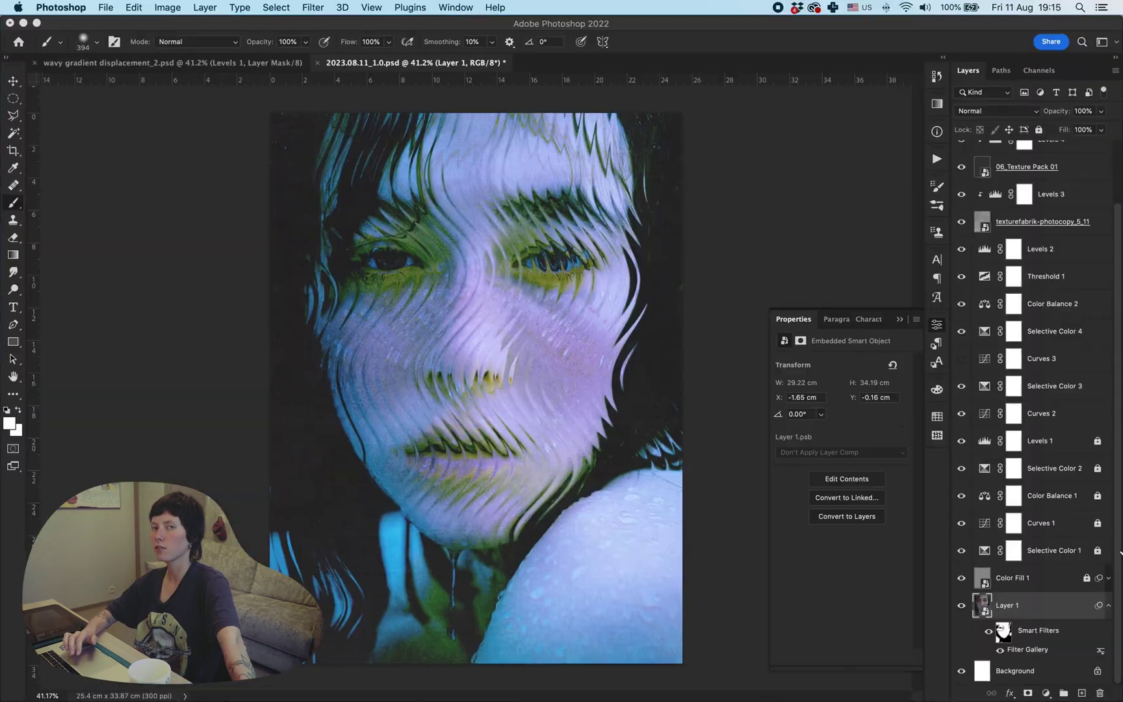
key("super+v")
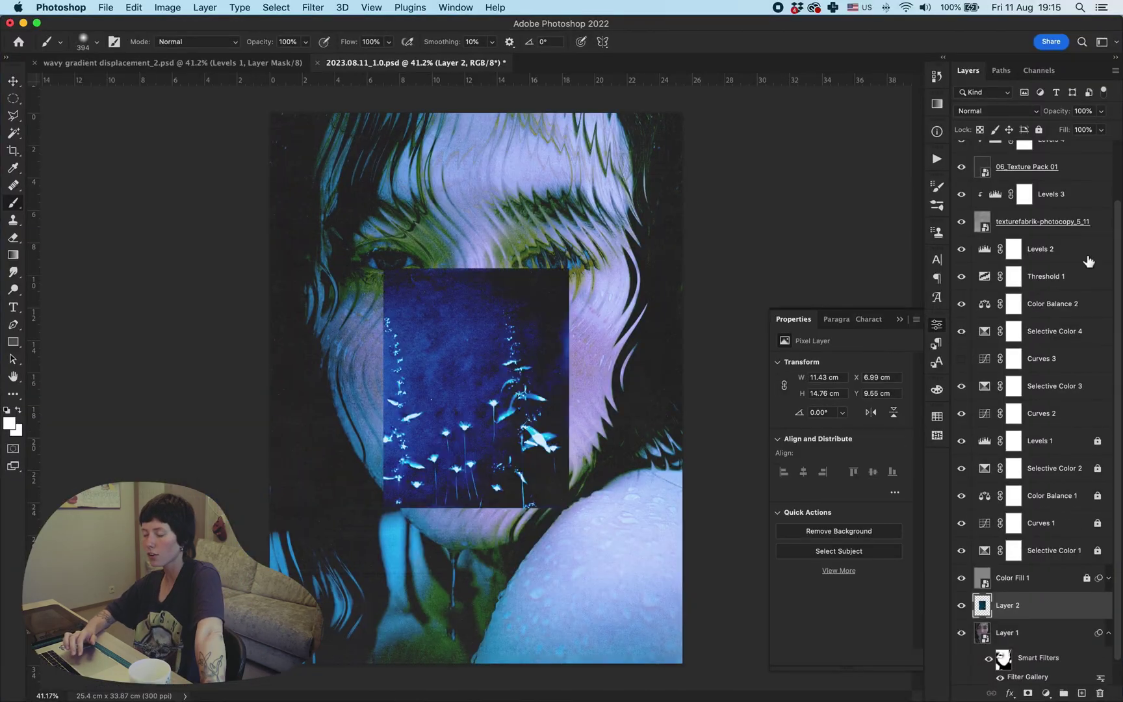
Set the floral photo layer to Soft Light and scale it up to cover the portrait
left_click(987, 111)
left_click(976, 264)
key("ctrl+t")
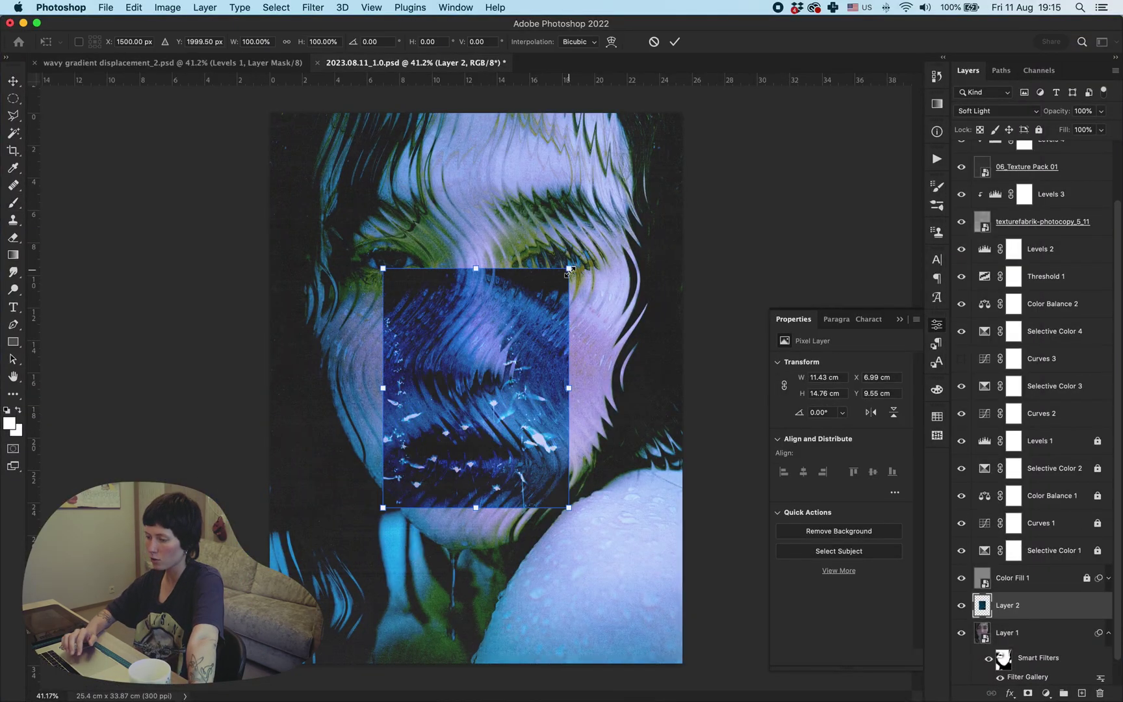
left_click_drag(569, 267, 677, 93)
key("Return")
Add a Curves adjustment above the floral photo and clip it to that layer
left_click(1046, 693)
left_click(1036, 514)
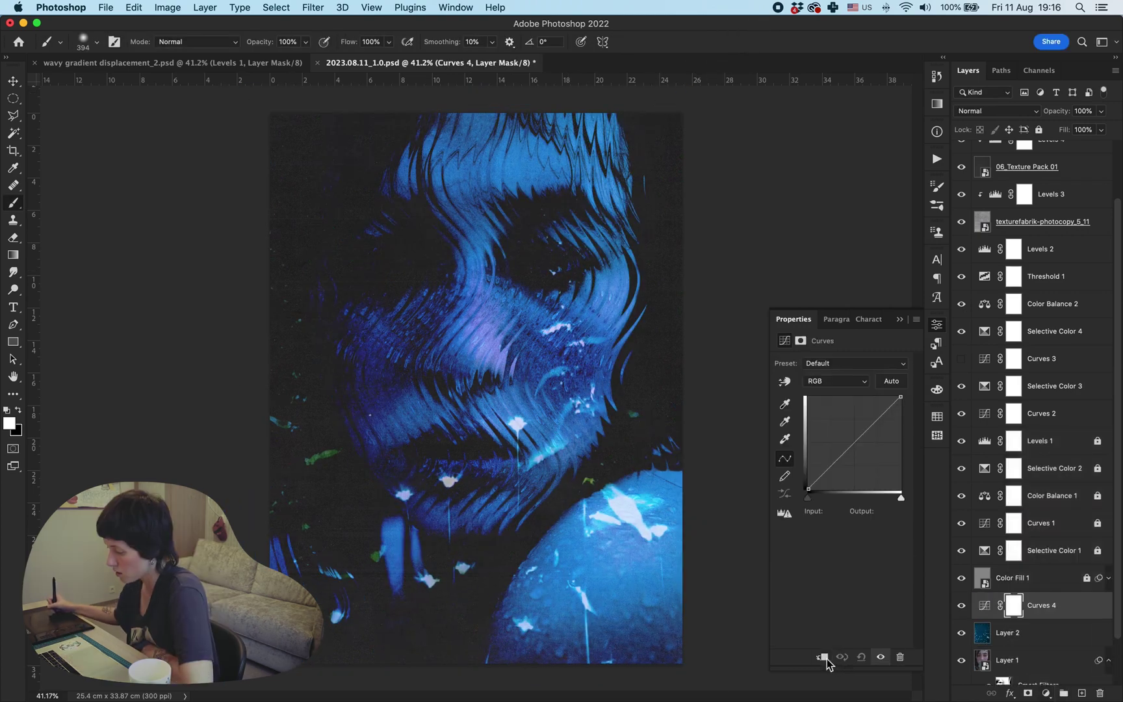
key("super+alt+g")
Lift the black point and highlights of the clipped Curves adjustment, and place a middle point at input 61, output 181
left_click_drag(808, 489, 783, 447)
left_click(835, 423)
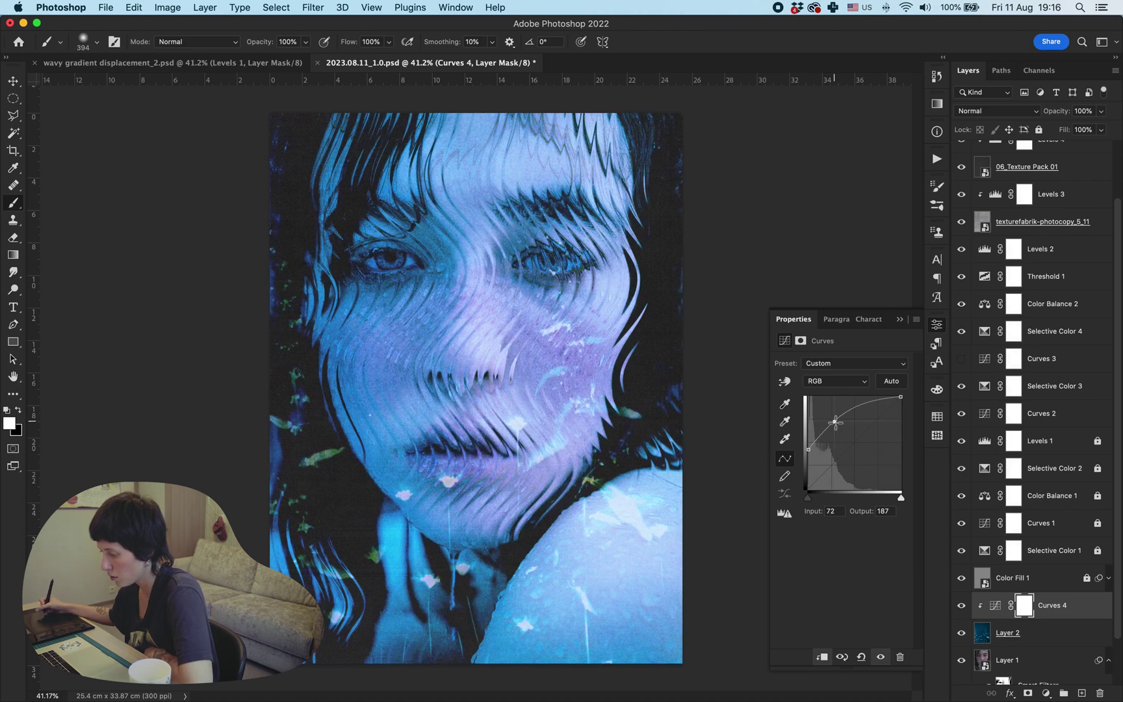
left_click_drag(885, 425, 875, 411)
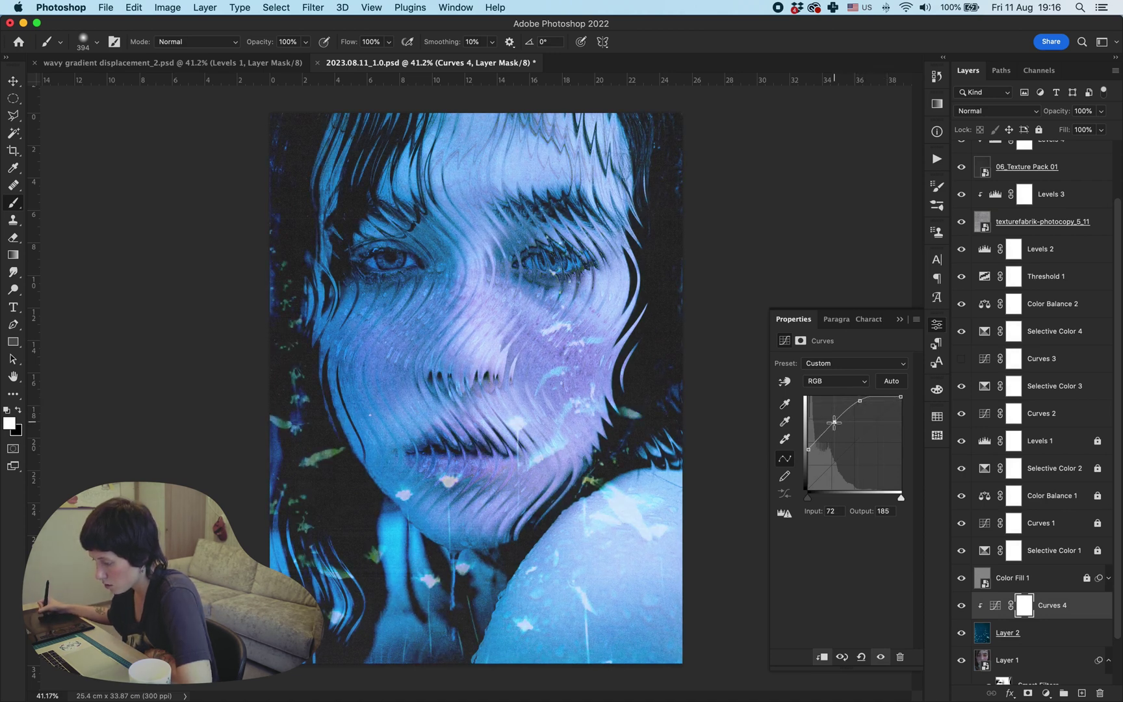
left_click_drag(830, 421, 831, 426)
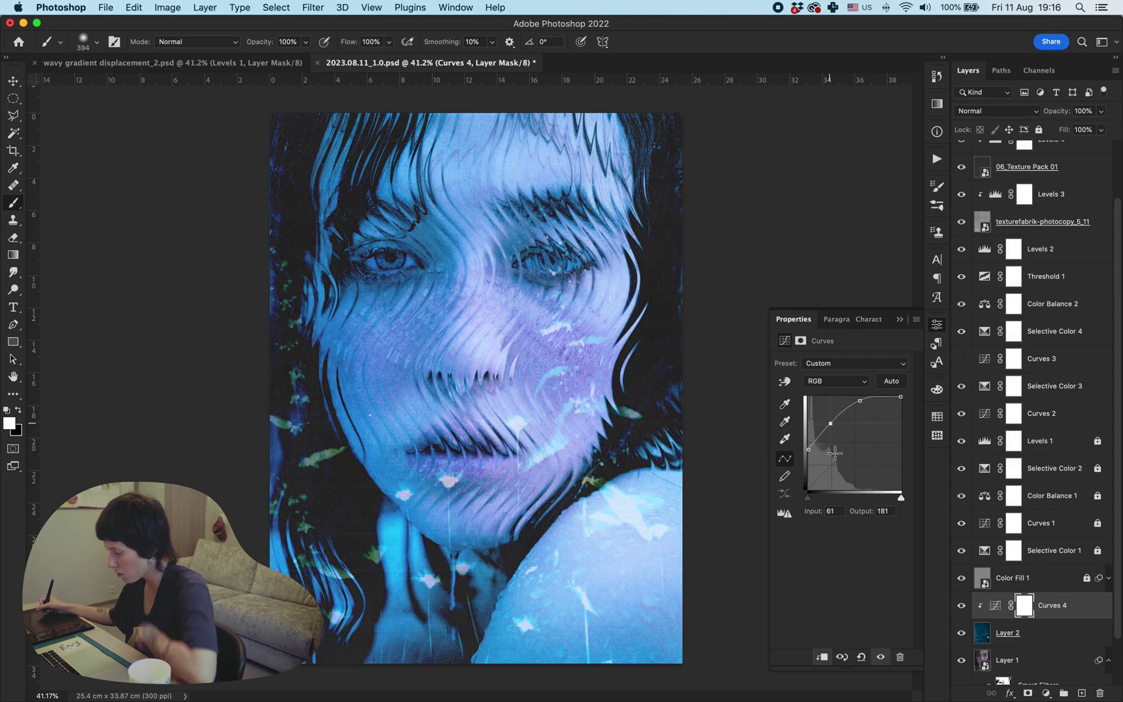
Try reshaping the highlights of the blue channel in the Curves 4 adjustment
left_click(839, 380)
left_click(835, 417)
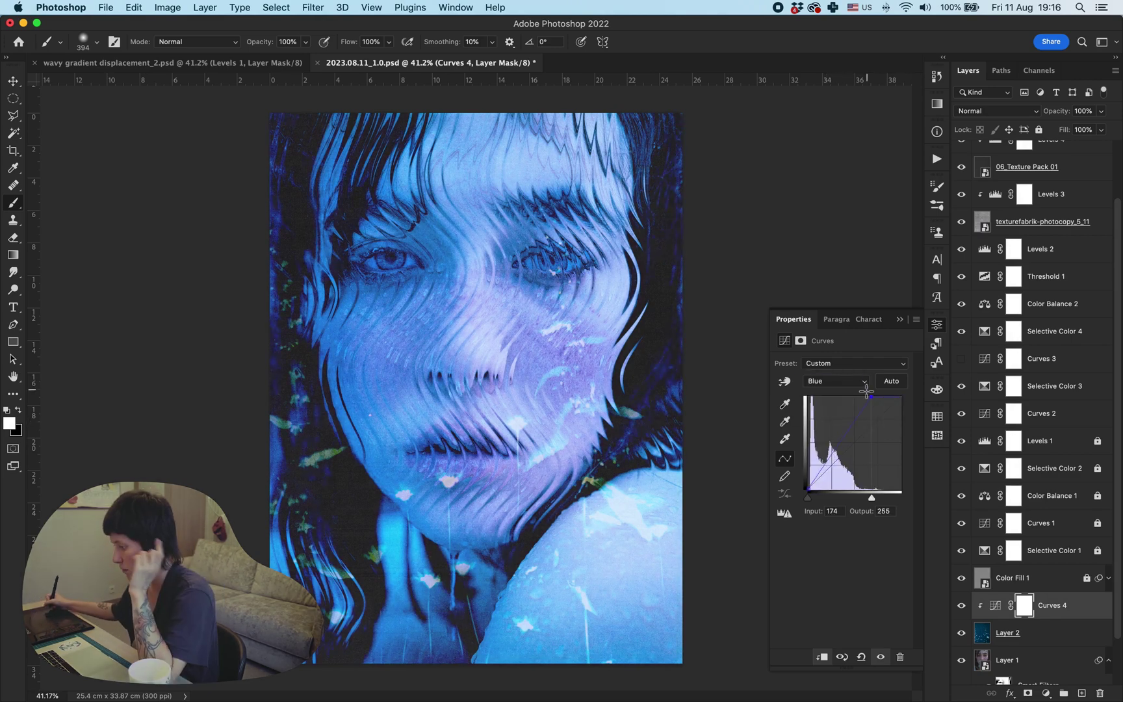
left_click_drag(900, 396, 929, 464)
Add a Black & White adjustment clipped to the floral photo, directly beneath Curves 4
left_click(1045, 692)
left_click(1041, 570)
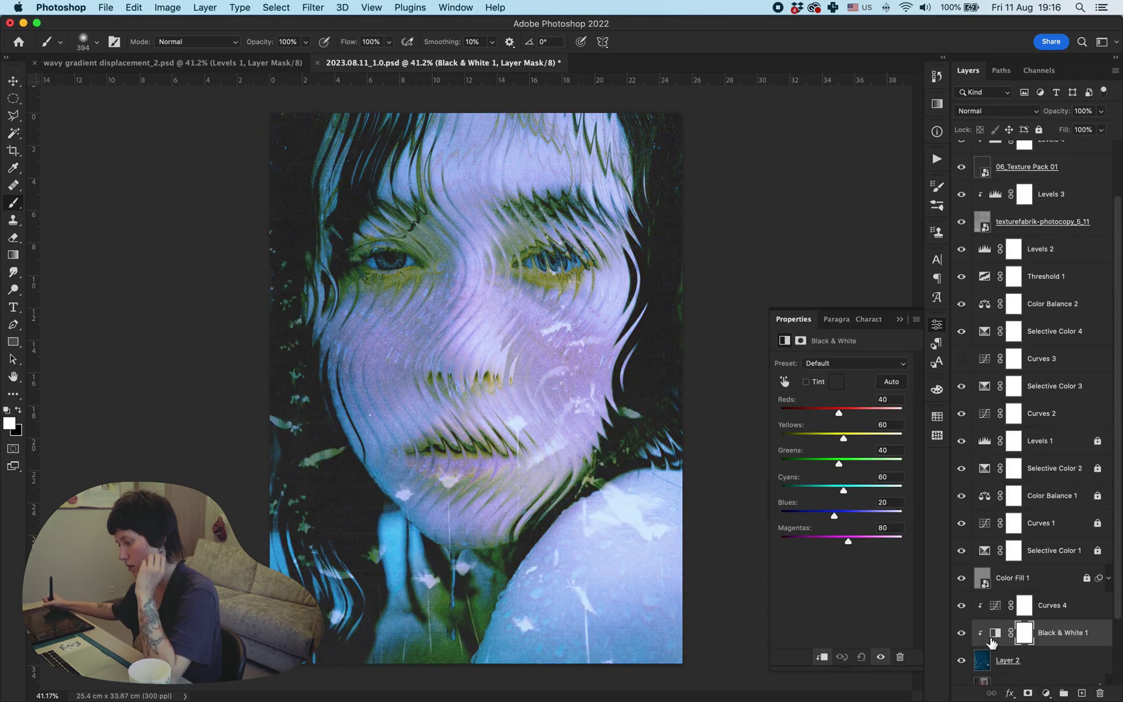
Reset Curves 4 and rebuild its RGB curve with a lifted black point, raised midtones and a highlight point at input 112, output 237
left_click(997, 612)
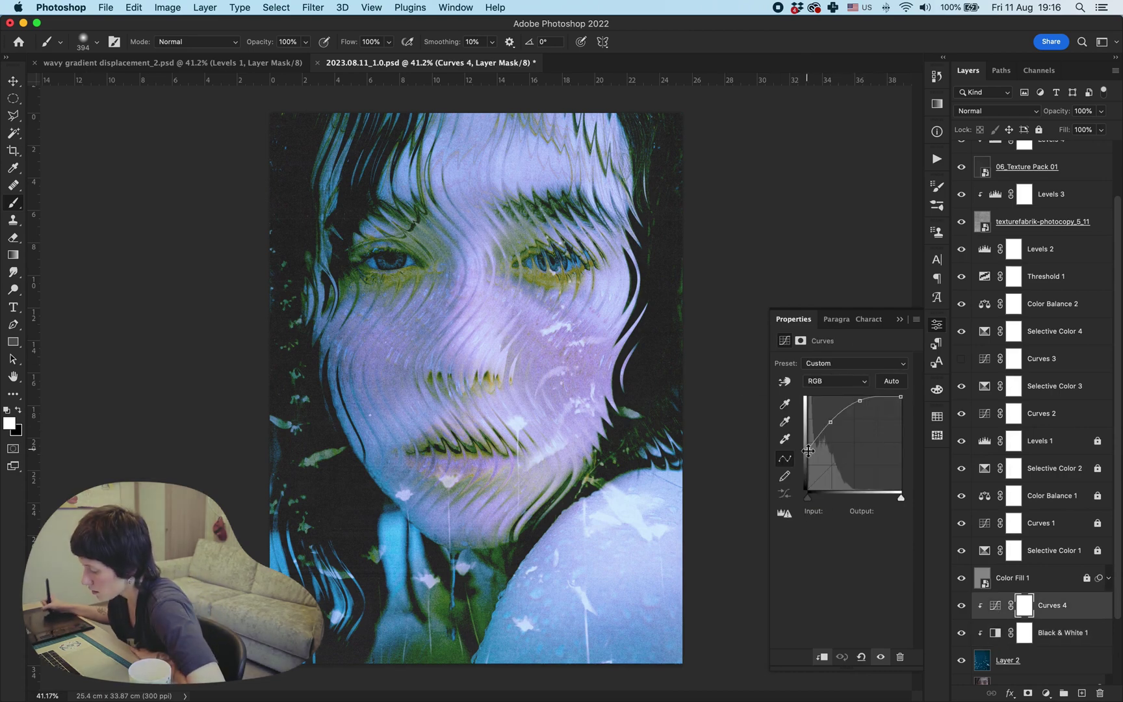
left_click(862, 656)
left_click_drag(809, 488, 808, 461)
left_click_drag(833, 443, 833, 428)
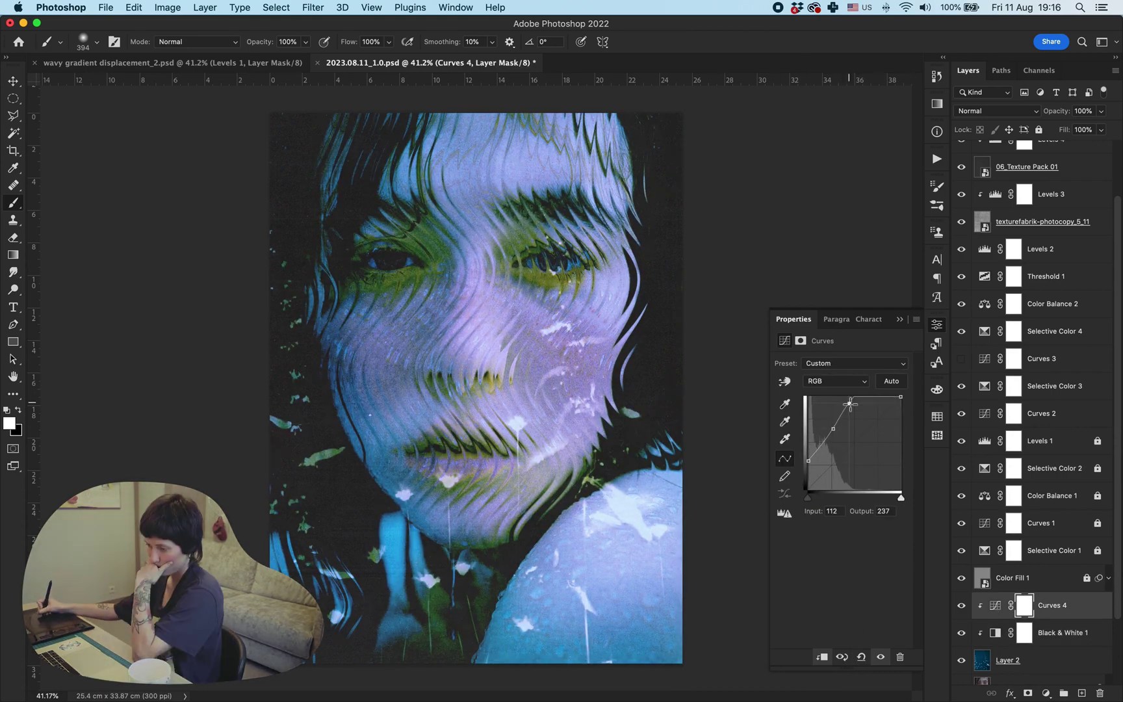
Try a slight downward bend of the blue channel in Curves 4 and undo it
left_click(835, 381)
left_click(820, 404)
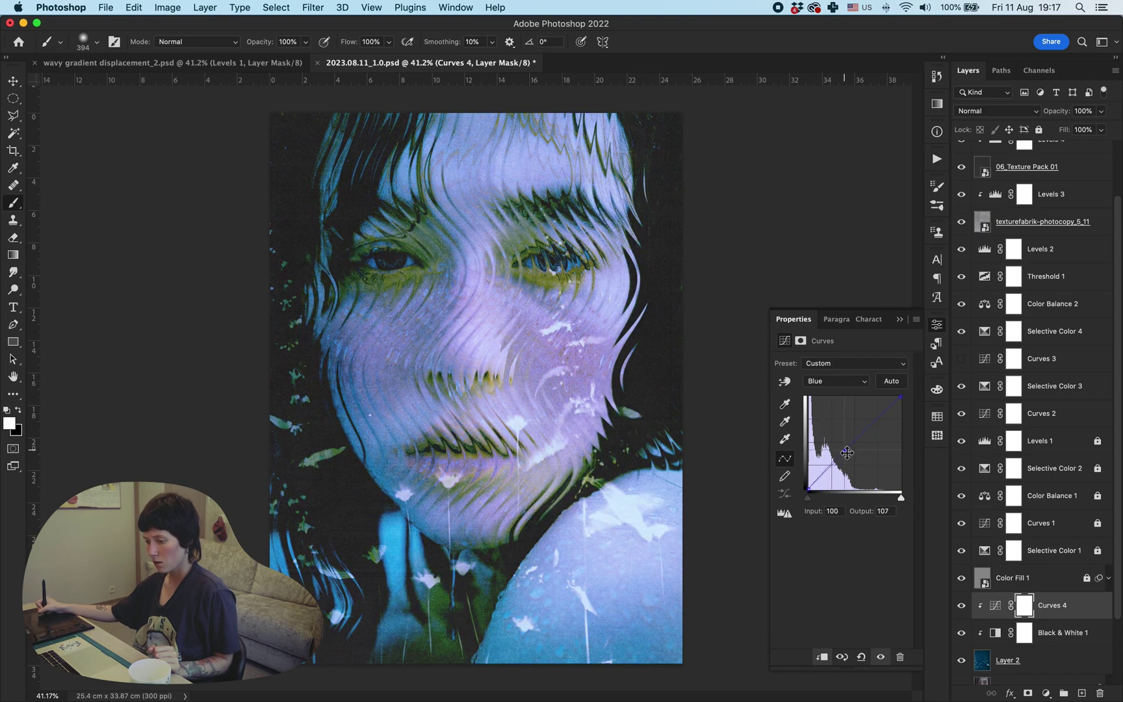
mouse_move(847, 453)
left_mouse_down()
mouse_move(867, 424)
mouse_move(829, 441)
mouse_move(852, 462)
left_mouse_up()
left_click(835, 380)
left_click(822, 370)
key("super+z")
Add a Levels adjustment clipped above Curves 4 and set its output levels to 16 and 241
left_click(1044, 694)
left_click(1062, 477)
left_click(822, 656)
left_click_drag(797, 499, 803, 499)
mouse_move(904, 461)
left_mouse_down()
mouse_move(895, 461)
mouse_move(905, 461)
left_mouse_up()
left_click_drag(905, 499, 899, 498)
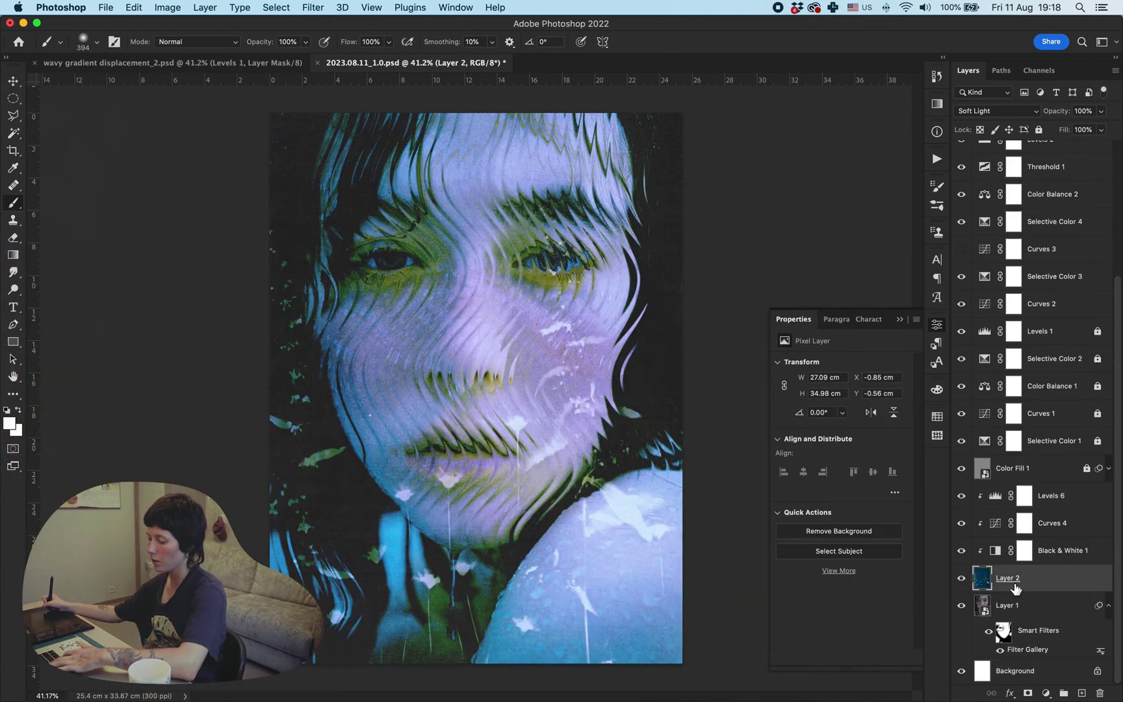
Try inverting the colors of the floral photo layer
key("super+i")
key("super+z")
left_click(1059, 499, "shift")
left_click(985, 604)
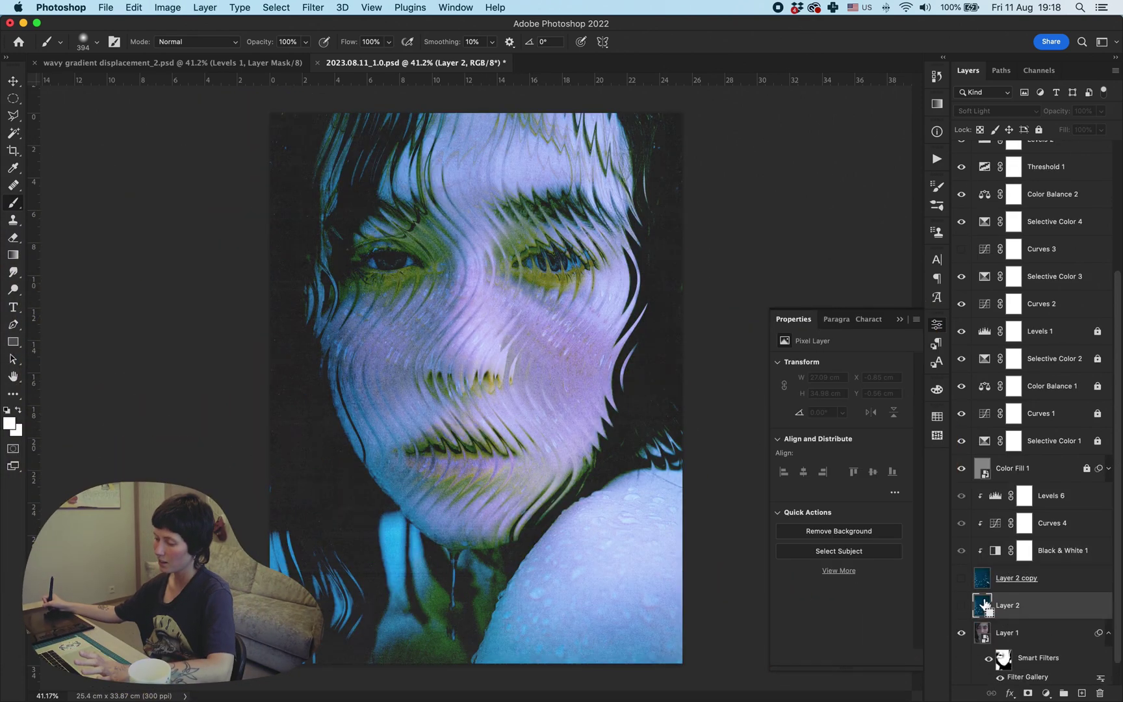
left_click(961, 605)
key("super+i")
left_click_drag(1045, 549, 1040, 592)
left_click(1006, 619, "alt")
Try darkening the highlights with an additional Curves adjustment
left_click(1045, 693)
left_click(1040, 502)
left_click(1039, 503)
left_click_drag(876, 422, 877, 478)
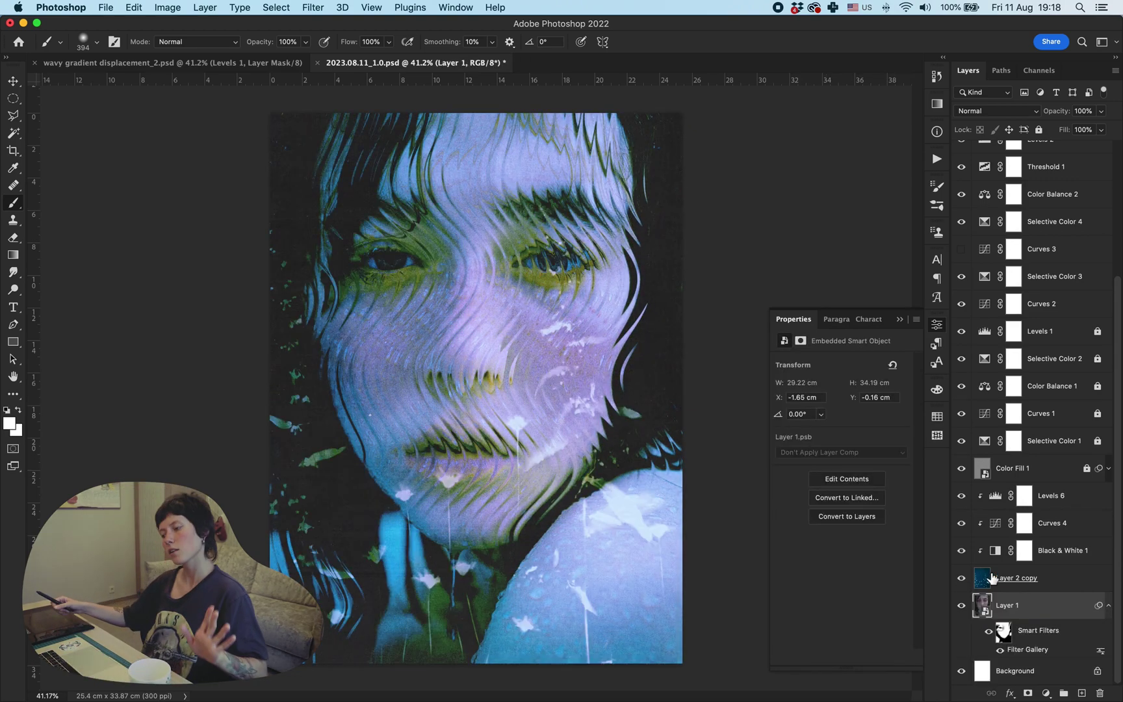
Set the Levels 6 midtones to 1.27 and compare the portrait with the floral photo hidden and shown
left_click(1007, 503)
left_click_drag(843, 467, 839, 470)
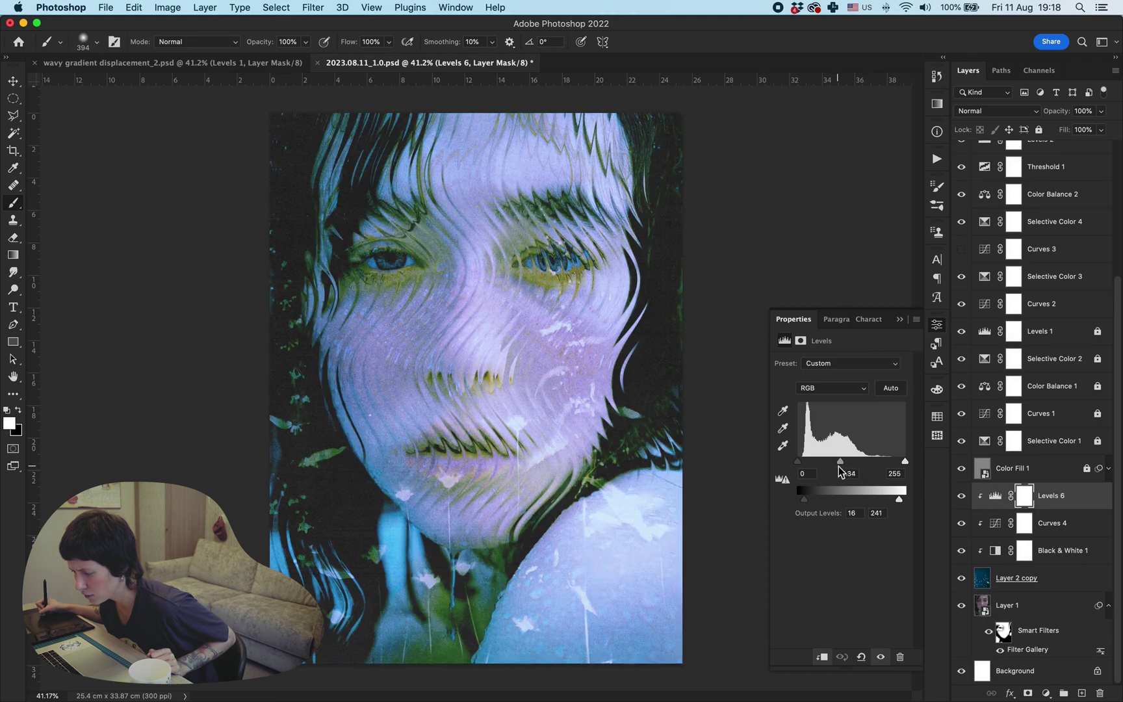
left_click(962, 578)
left_click(962, 578)
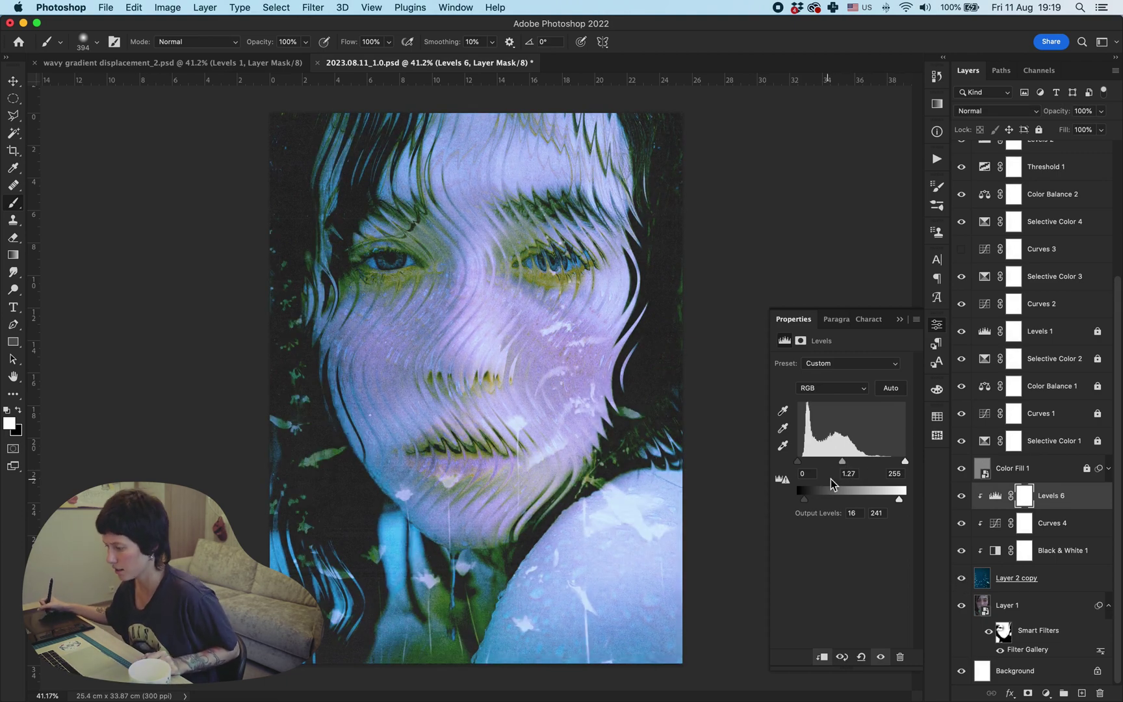
key("alt+4")
left_click_drag(851, 462, 818, 433)
Try a Selective Color adjustment above Levels 2, testing several color ranges, and delete it
left_click(1046, 692)
scroll(1046, 390, "up", 6)
left_click(1042, 318)
left_click(1046, 693)
left_click(1051, 667)
left_click(837, 417)
mouse_move(841, 458)
left_mouse_down()
mouse_move(801, 462)
mouse_move(836, 457)
mouse_move(804, 431)
mouse_move(850, 437)
left_mouse_up()
left_click(840, 379)
left_click(836, 368)
left_click_drag(848, 407, 845, 408)
left_click(844, 378)
left_click(835, 391)
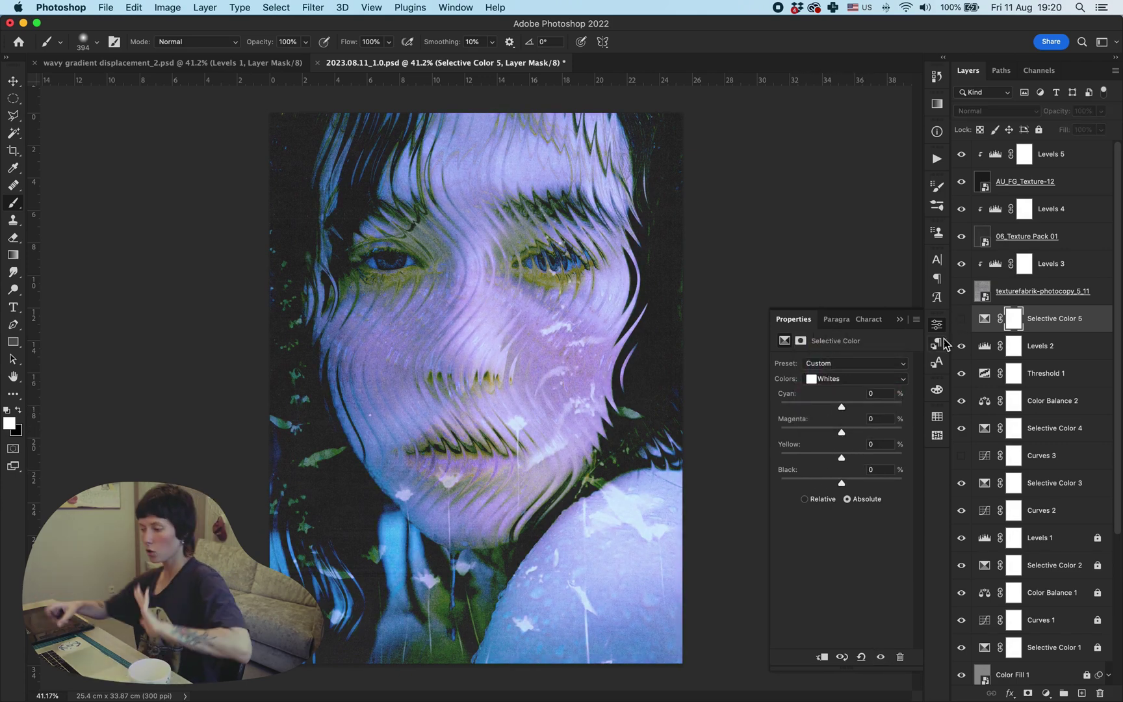
key("Delete")
Set the opacity of the texturefabrik-photocopy_5_11 layer to 70%
left_click(1041, 294)
left_click_drag(1057, 111, 1121, 115)
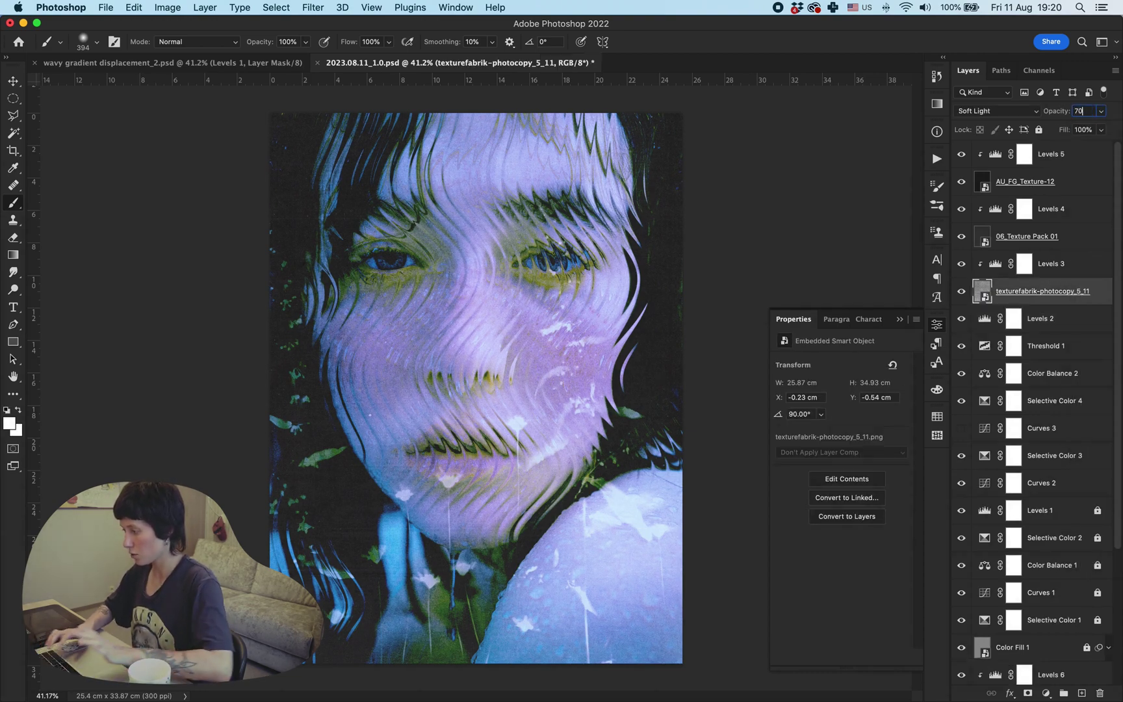
type("70")
key("Return")
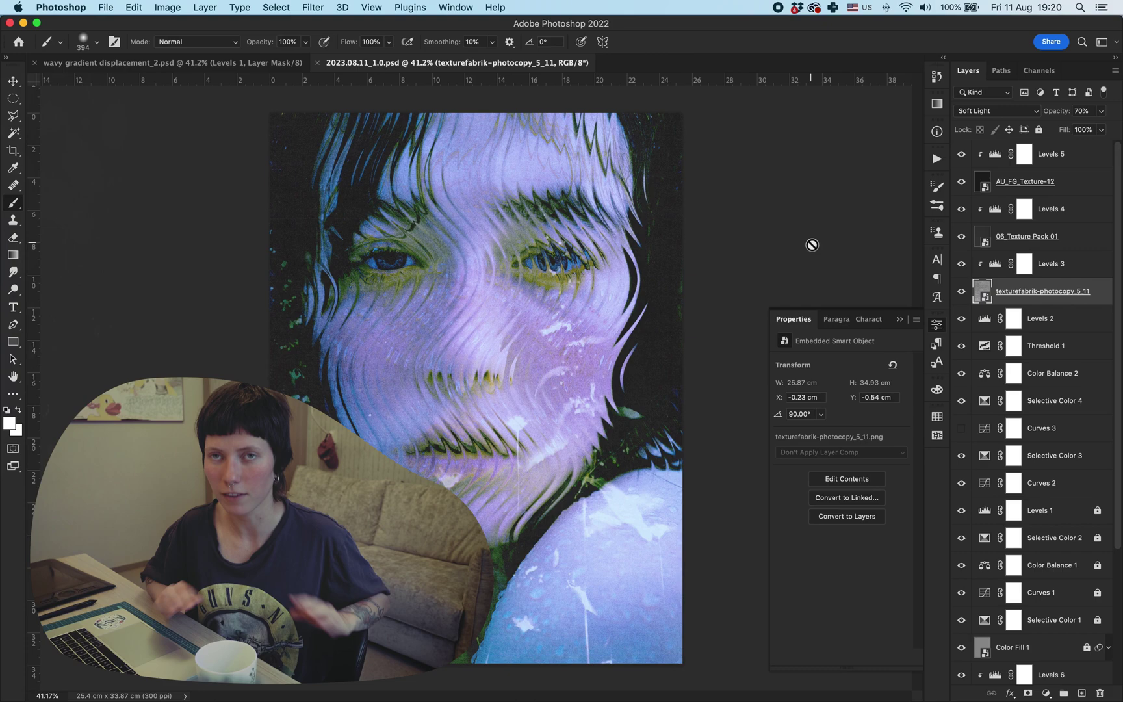
Duplicate Layer 1, hide the original and open the Glass filter settings of the copy
scroll(1033, 455, "down", 5)
left_click(1023, 606)
left_click(1000, 649)
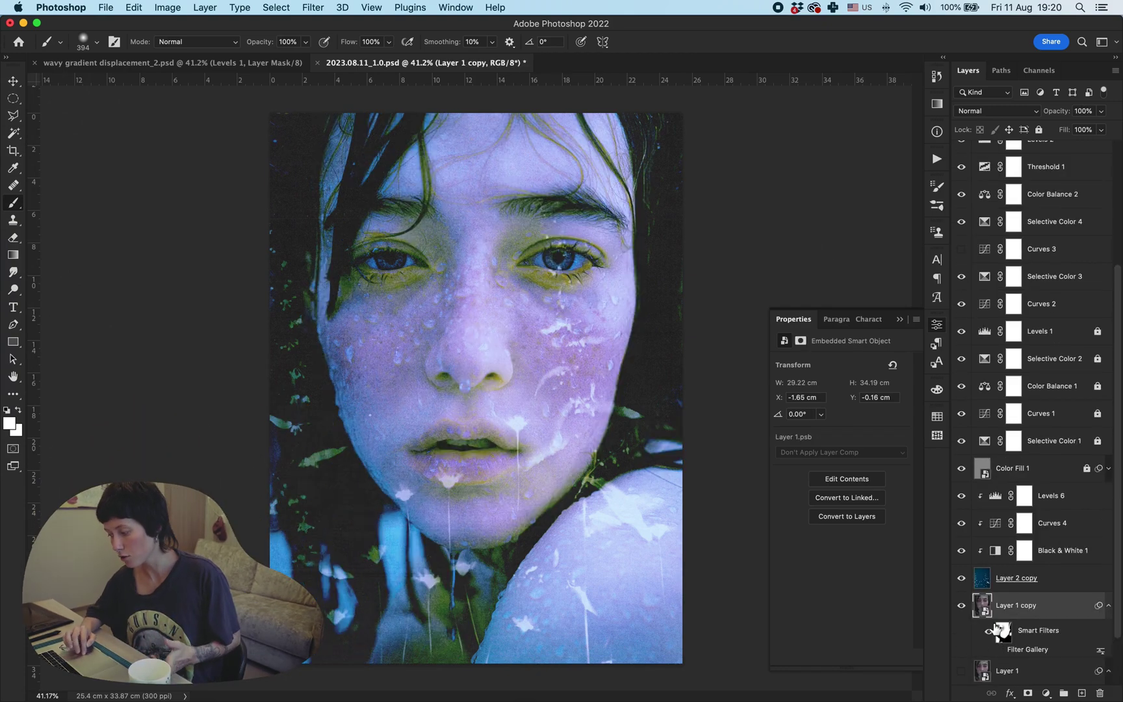
left_click(1000, 649)
double_click(982, 604)
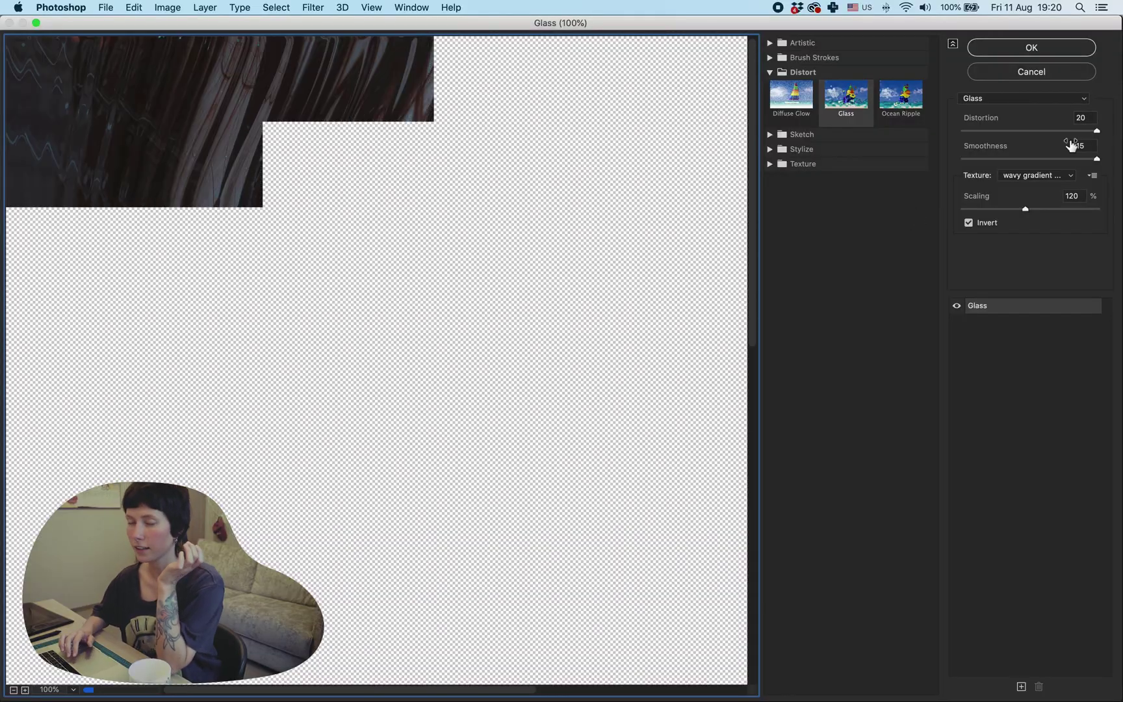
Load spiral-2.psd from the DISPLACE folder as the Glass texture and fit the face in the preview
left_click(1092, 175)
left_click(1069, 188)
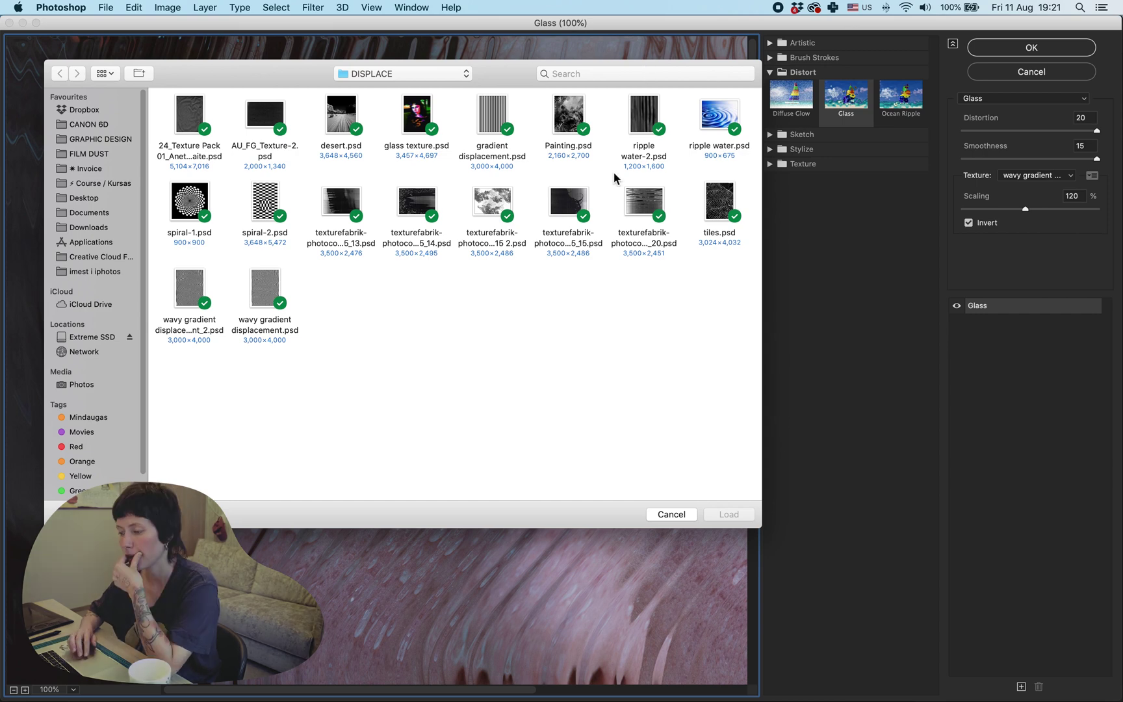
double_click(265, 211)
key("super+minus")
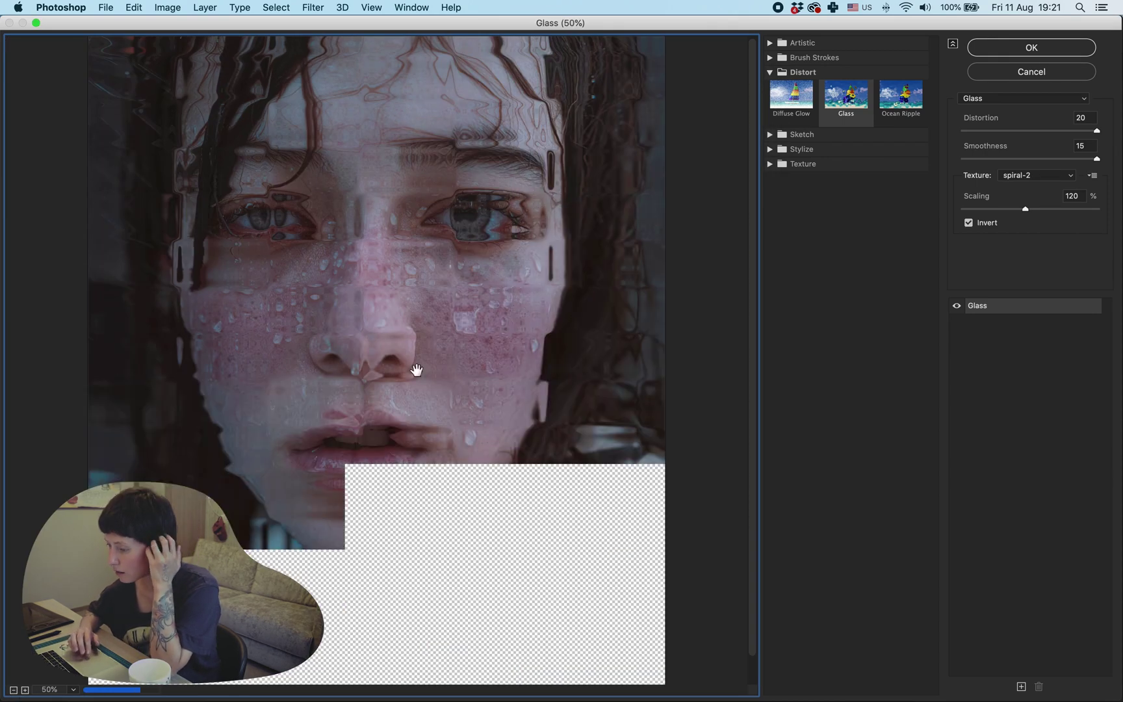
left_click(13, 689)
left_click(25, 689)
left_click(73, 690)
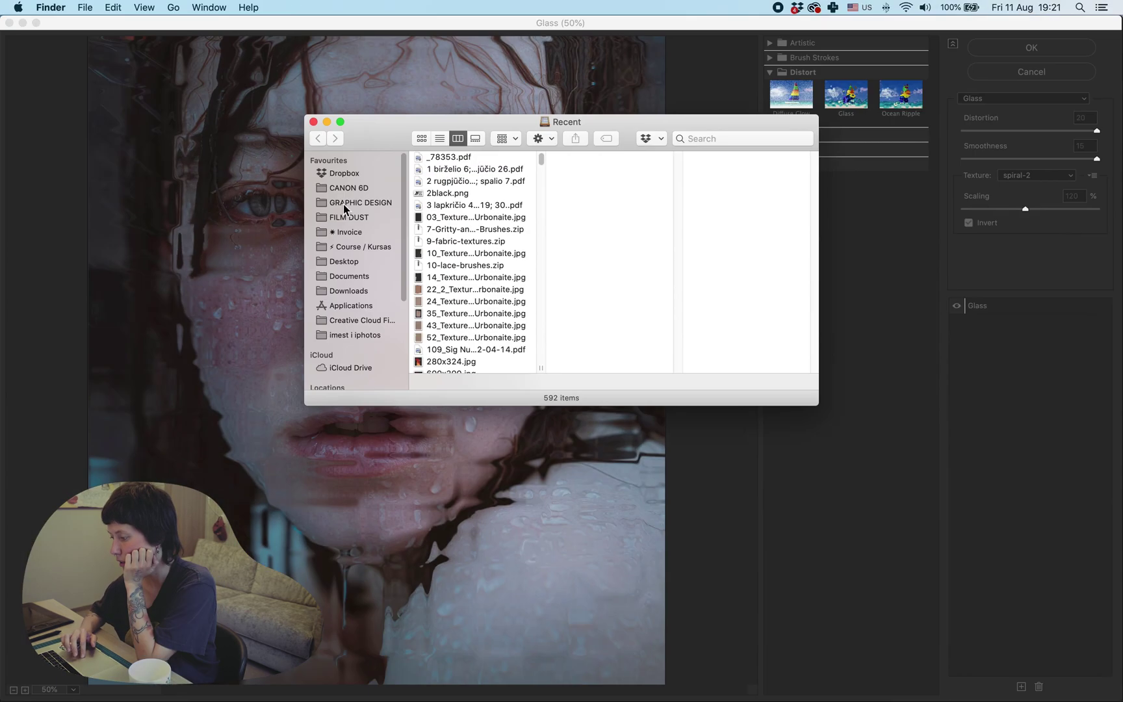
Switch to Finder and preview the spiral-2.psd displacement map
left_click(350, 213)
left_click(454, 155)
left_click(585, 156)
left_click(339, 122)
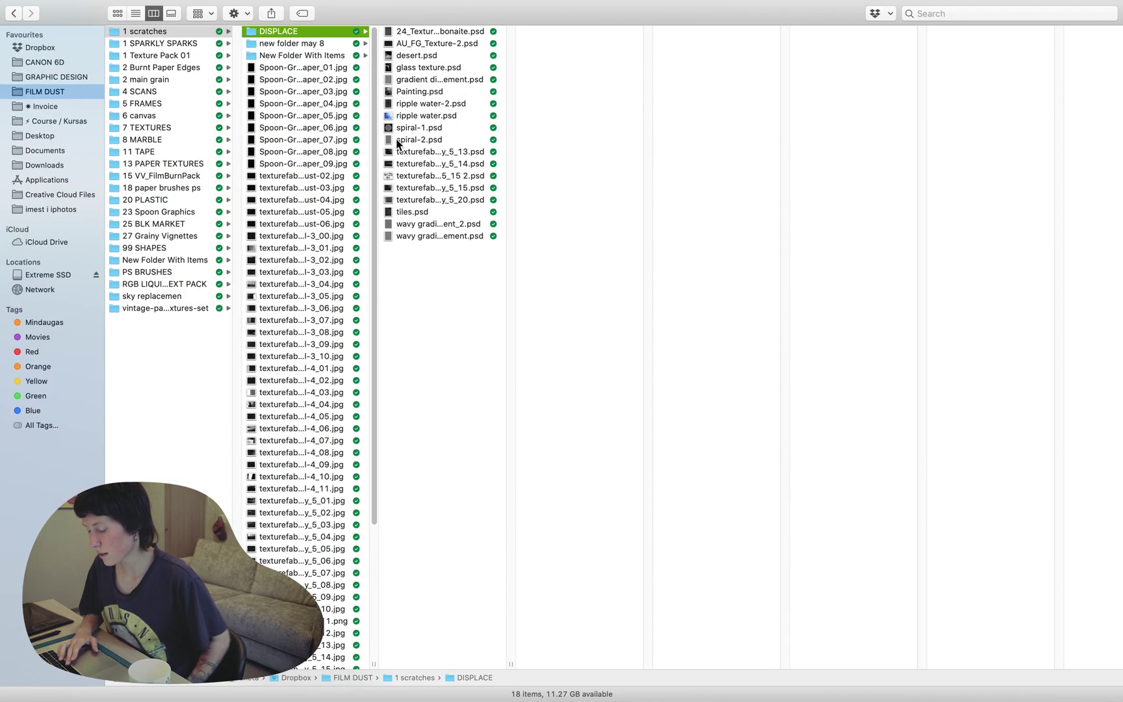
left_click(402, 140)
key("space")
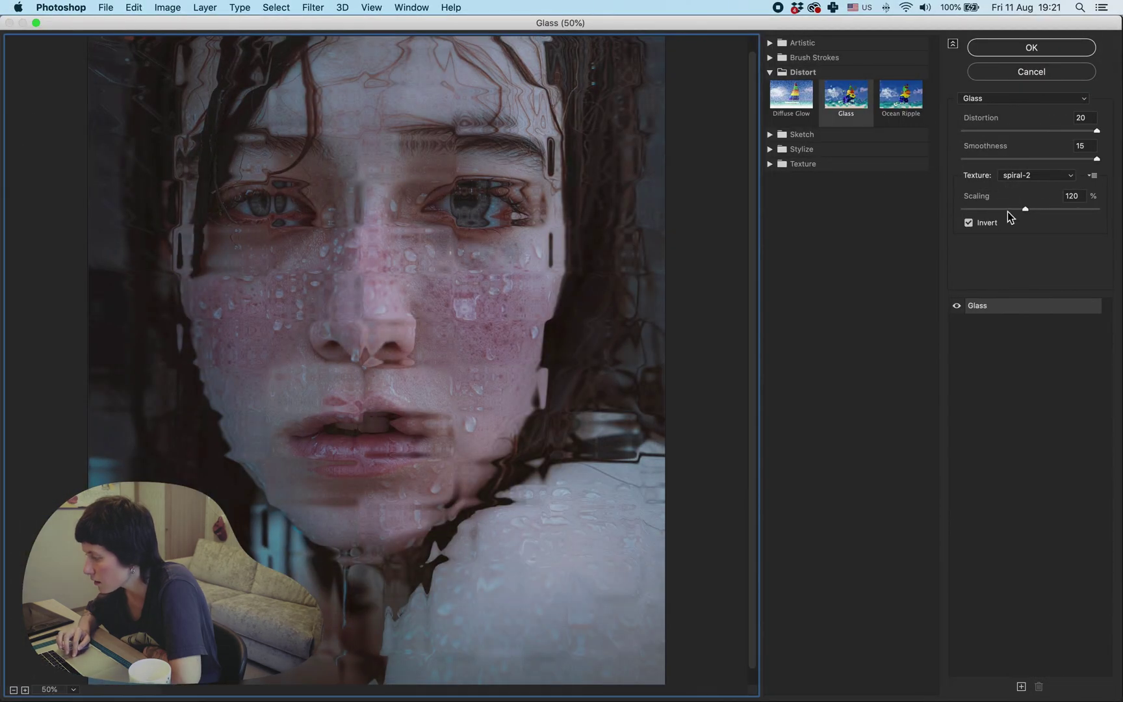
Set the Glass scaling to 154% and load tiles.psd as the texture
left_click_drag(1008, 212, 1057, 209)
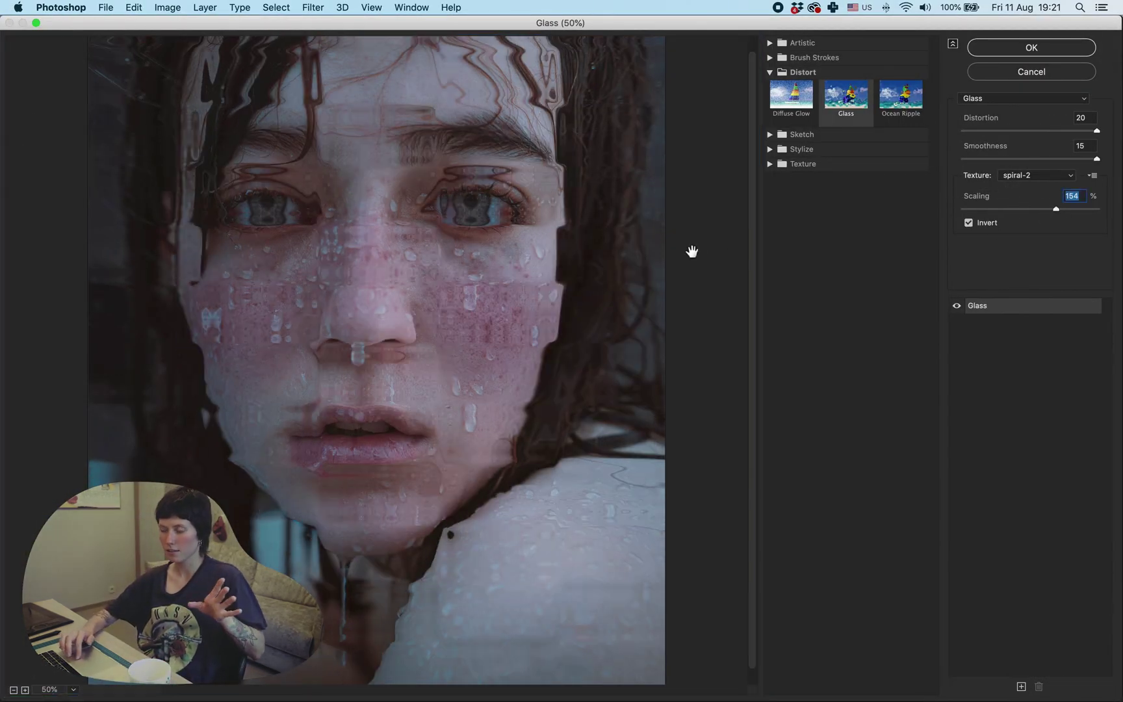
left_click(1092, 175)
left_click(1055, 188)
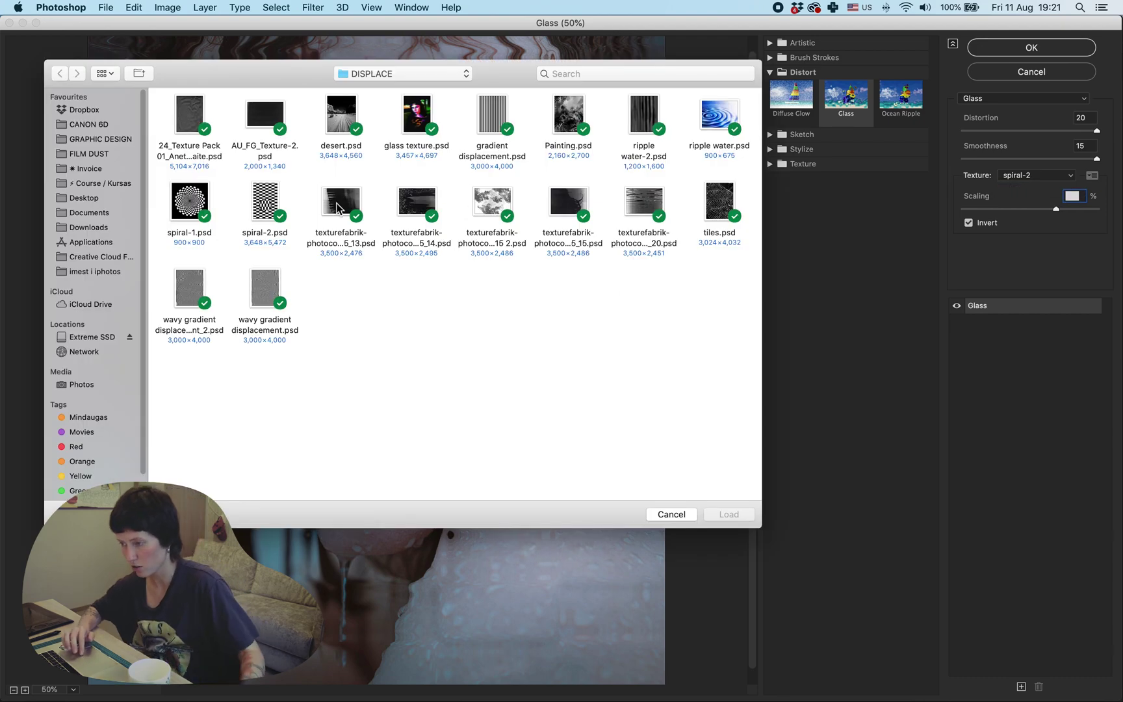
double_click(721, 197)
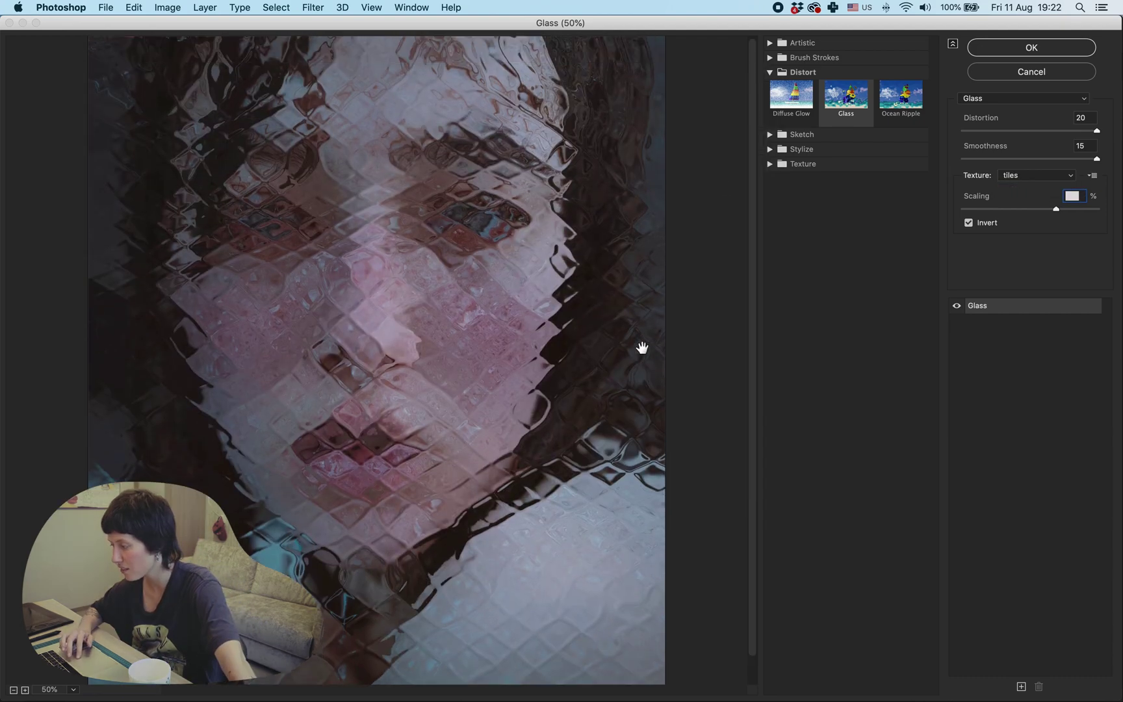
Load Painting.psd as the Glass texture and lower its scaling
left_click(1080, 188)
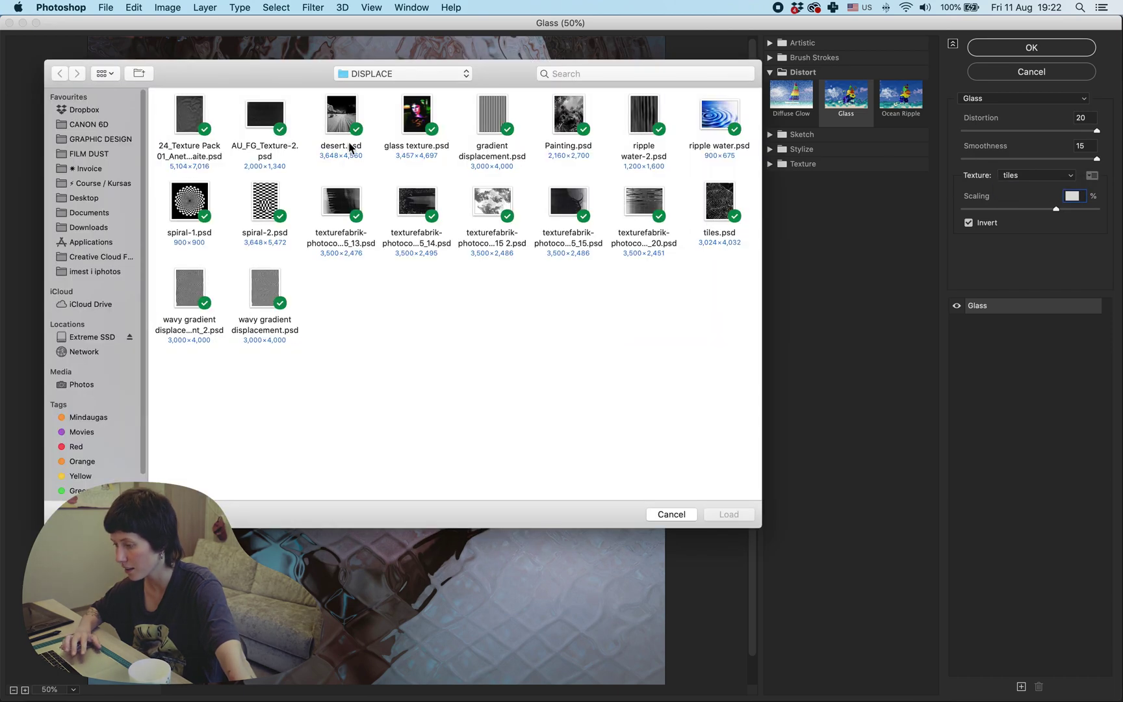
double_click(576, 115)
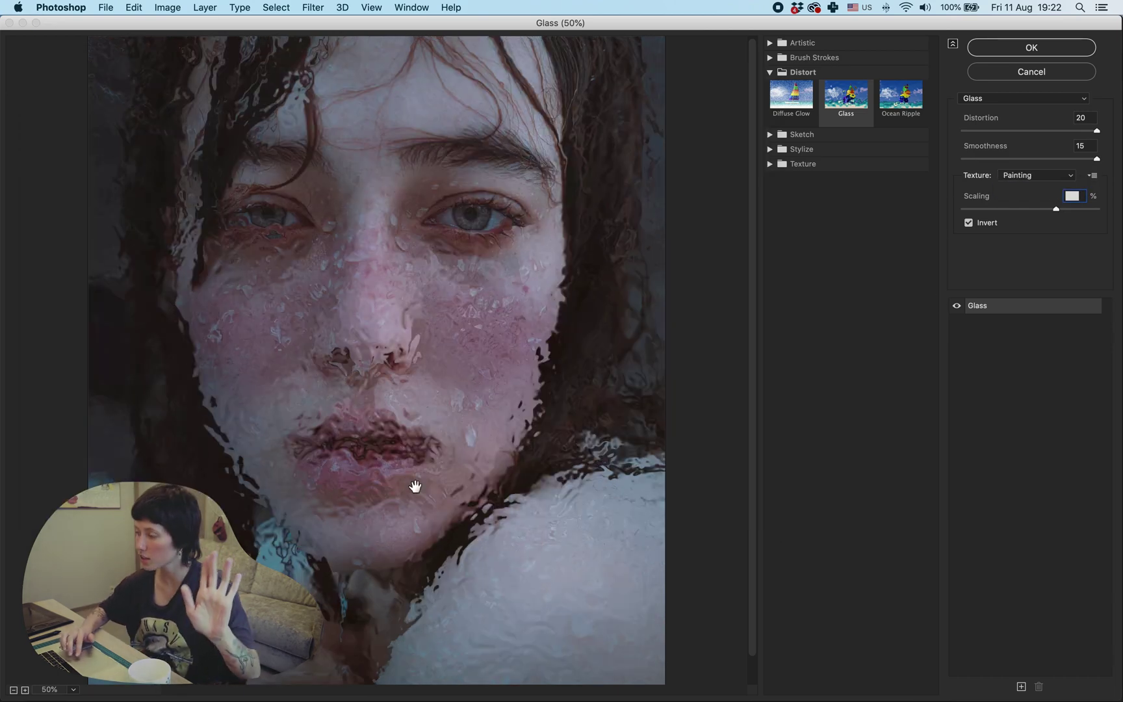
left_click_drag(1056, 209, 1005, 210)
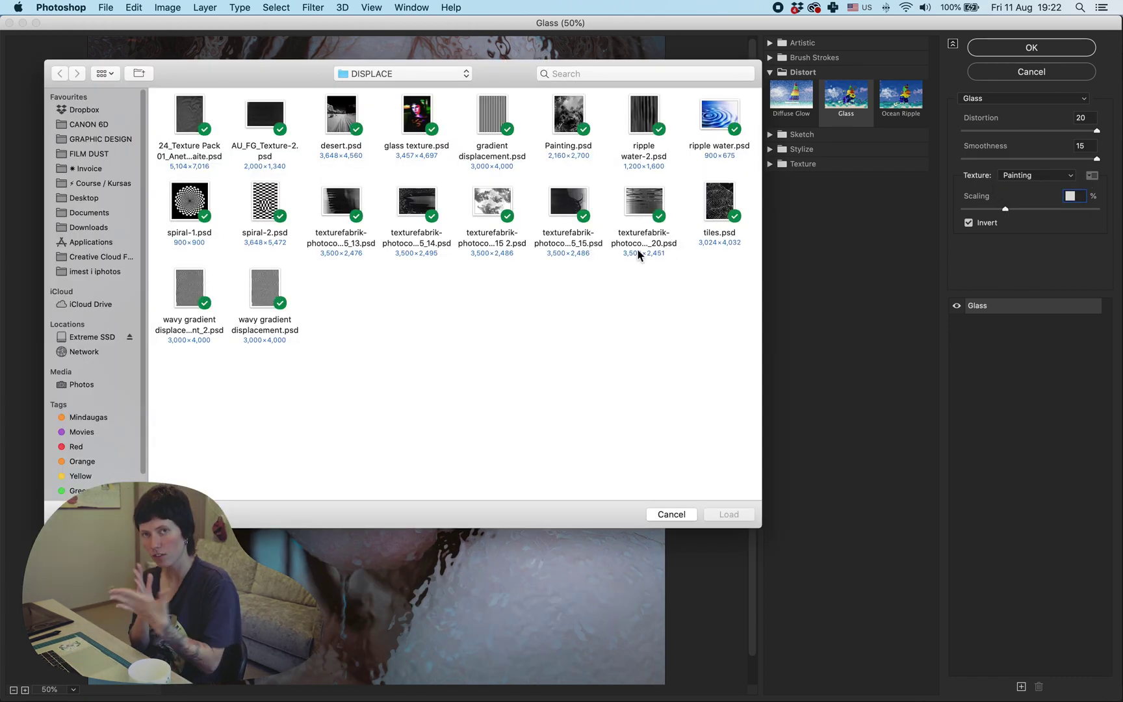
Load ripple water-2.psd as the Glass texture, previewing the Painting.psd and ripple water-2.psd maps along the way
left_click(577, 115)
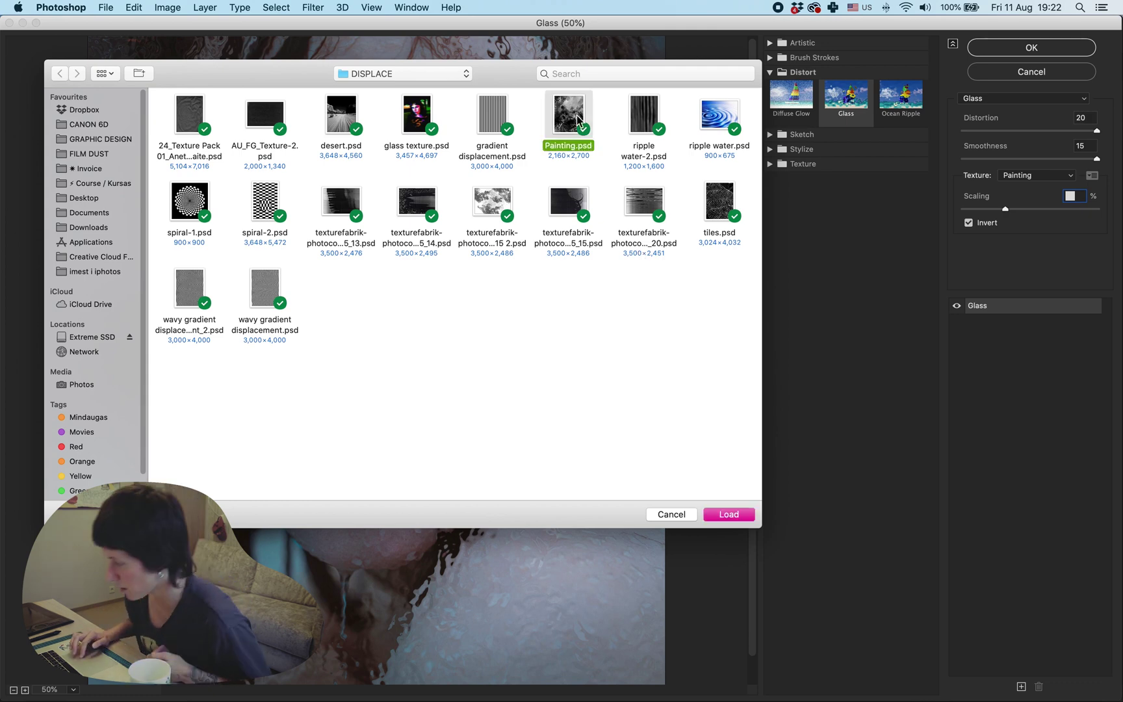
key("space")
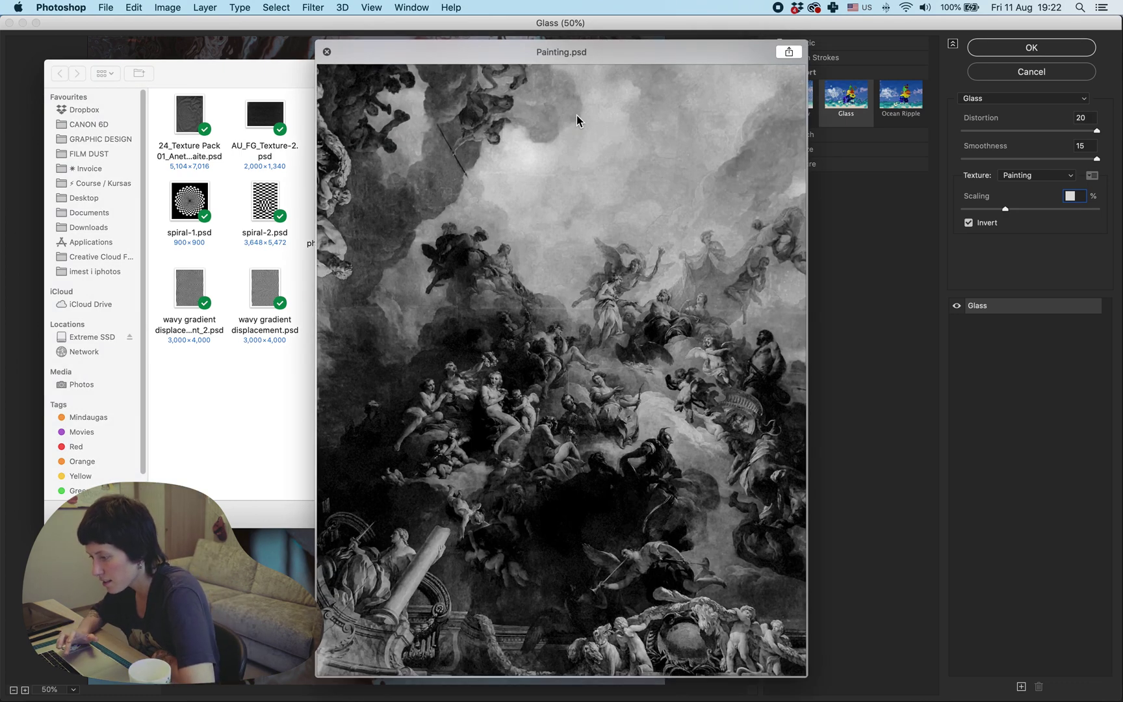
key("space")
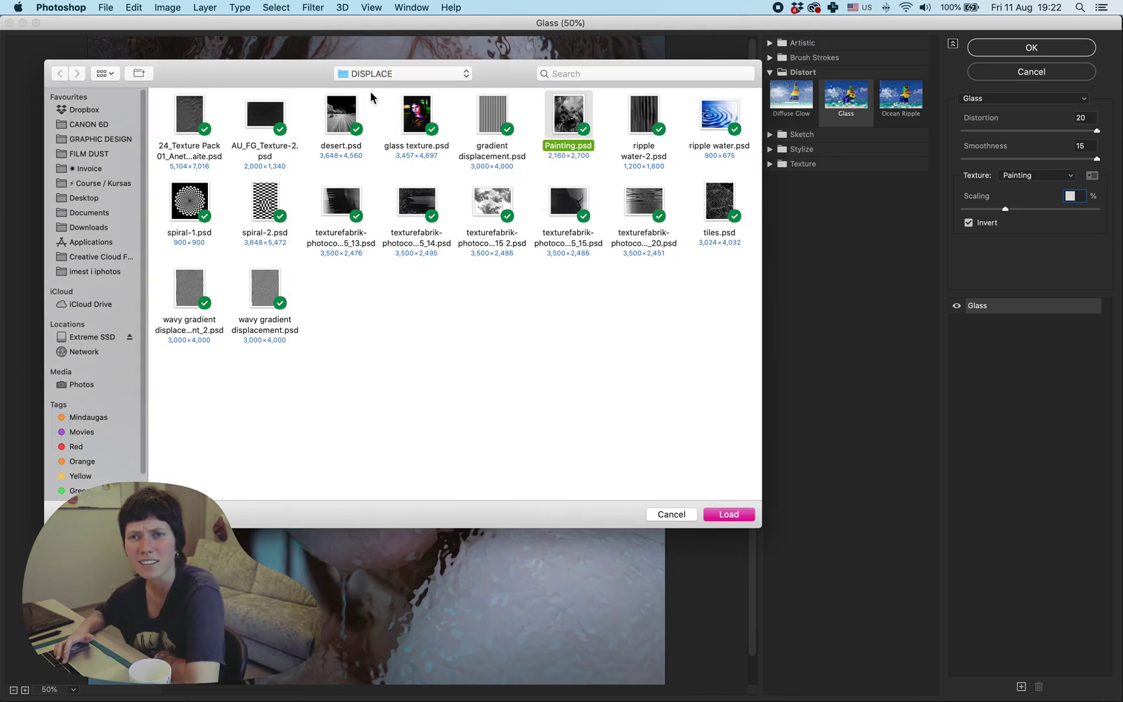
left_click(712, 514)
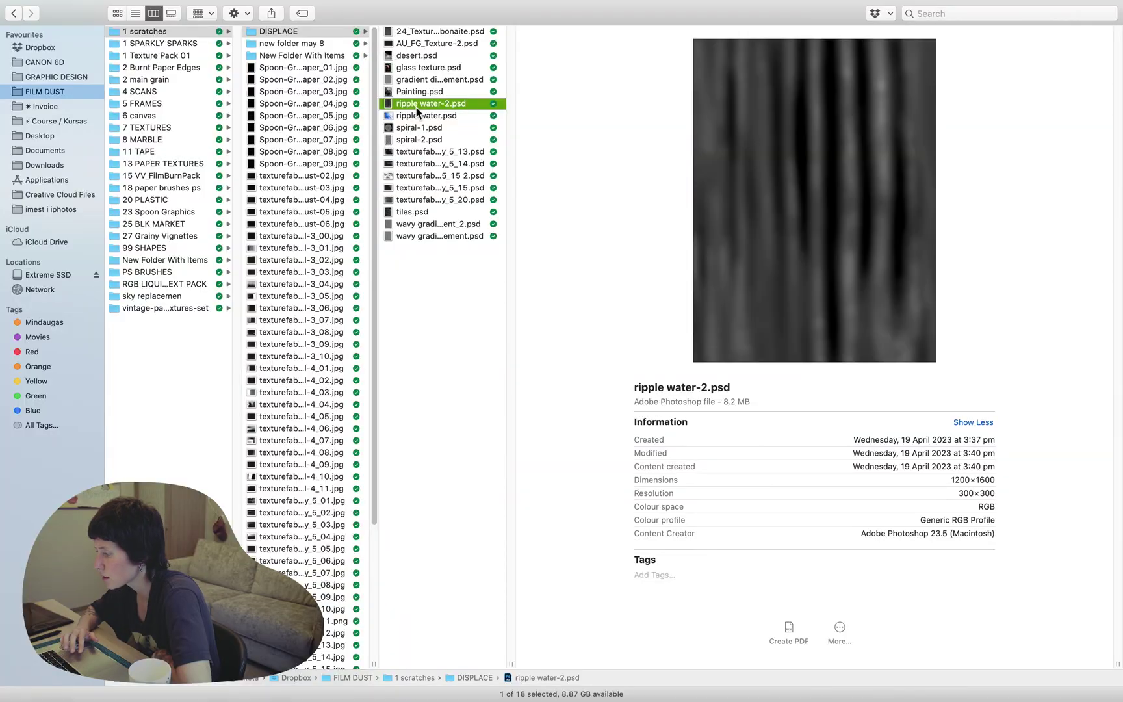
key("space")
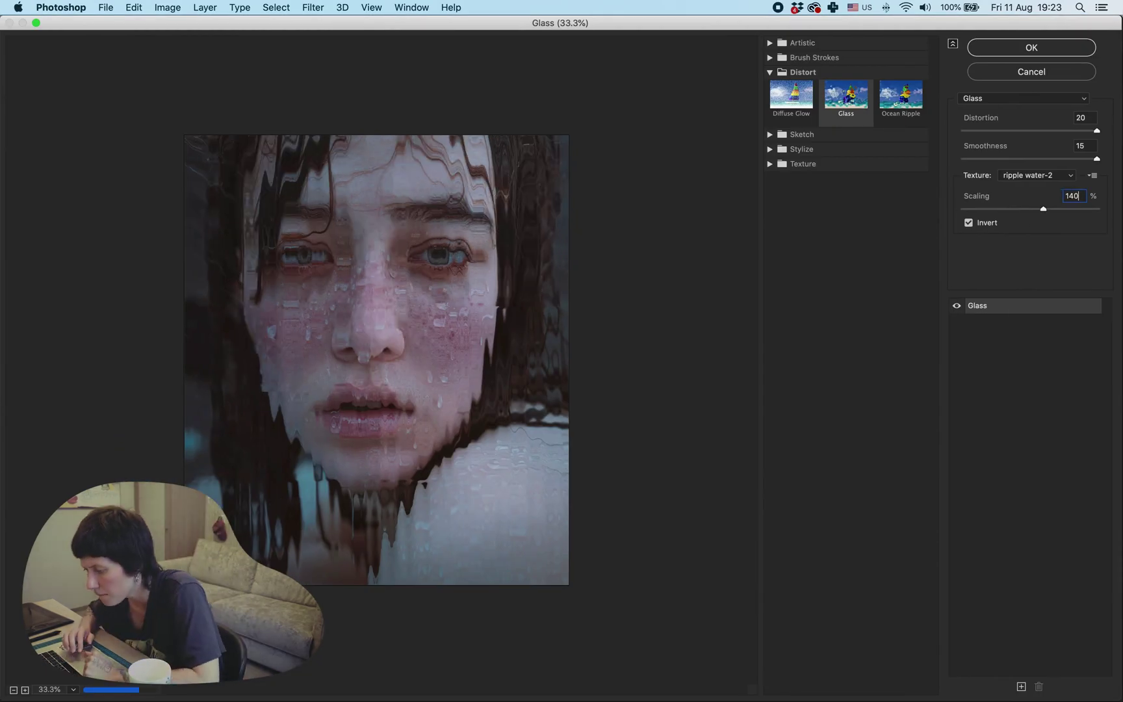